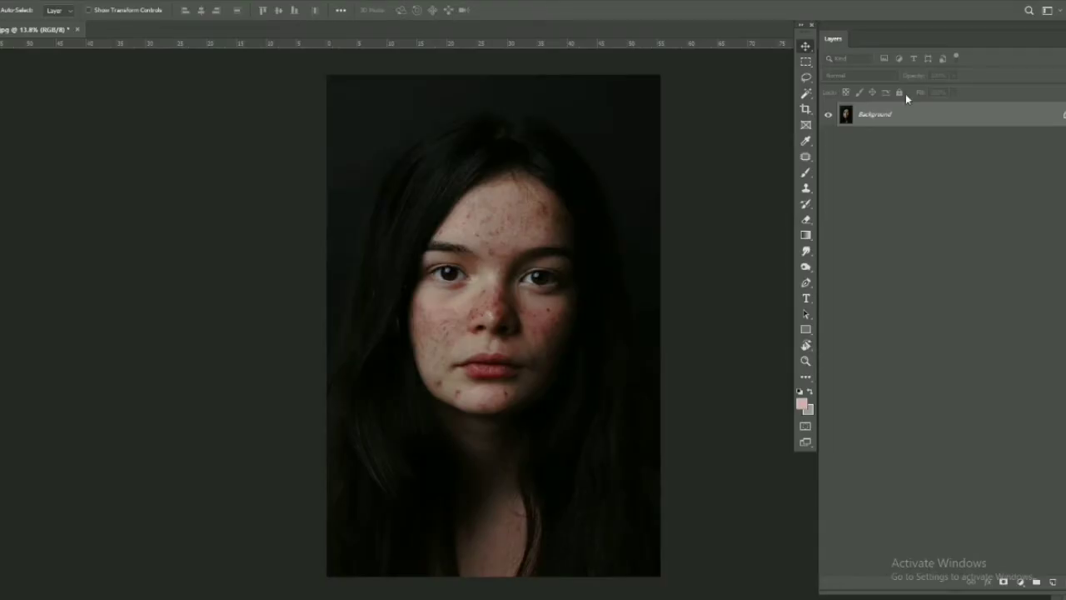
Duplicate the Background layer and rename the copy 'work'.
drag(924, 122, 1053, 582)
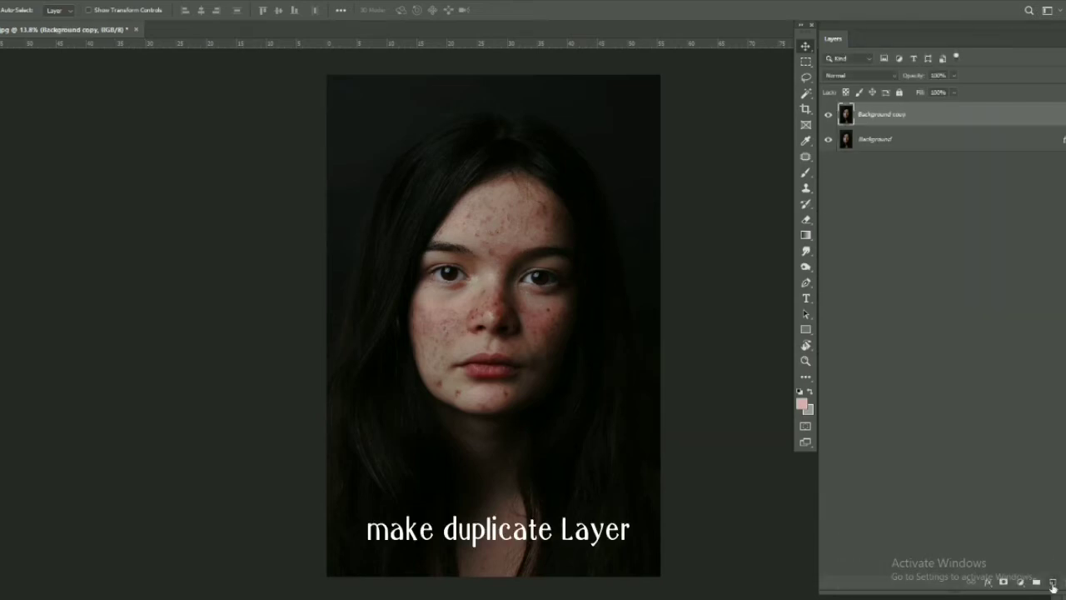
drag(969, 590, 958, 419)
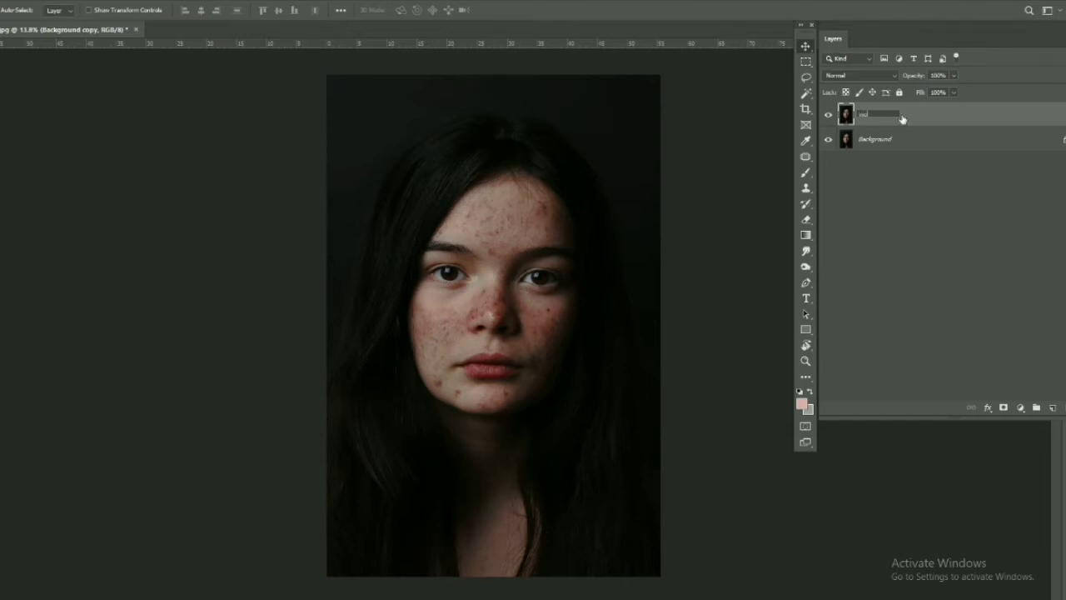
key(Return)
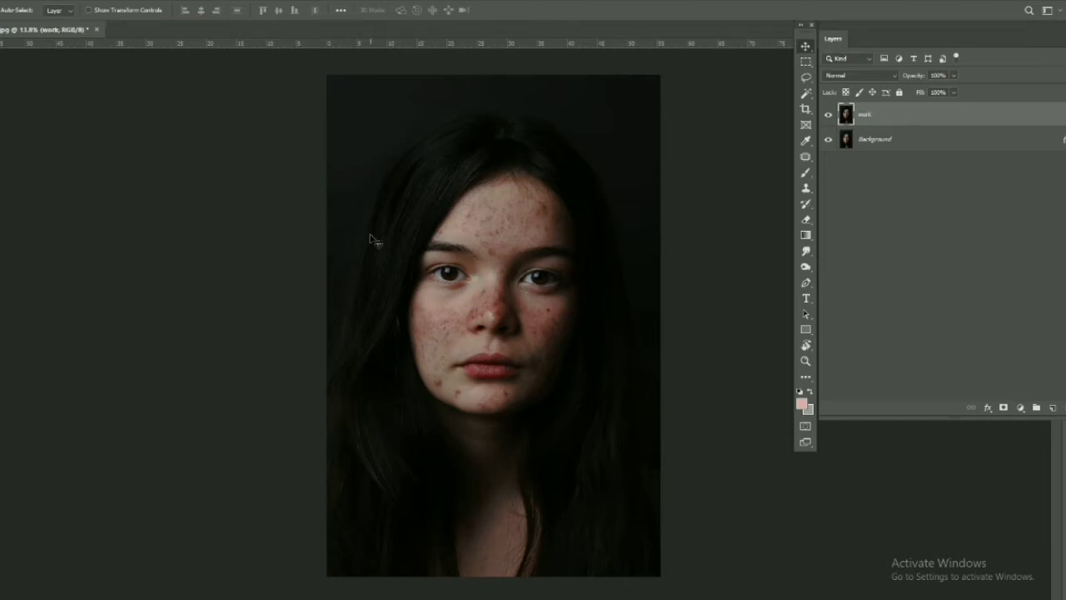
Add a Hue/Saturation adjustment layer with Saturation at -100.
click(1021, 408)
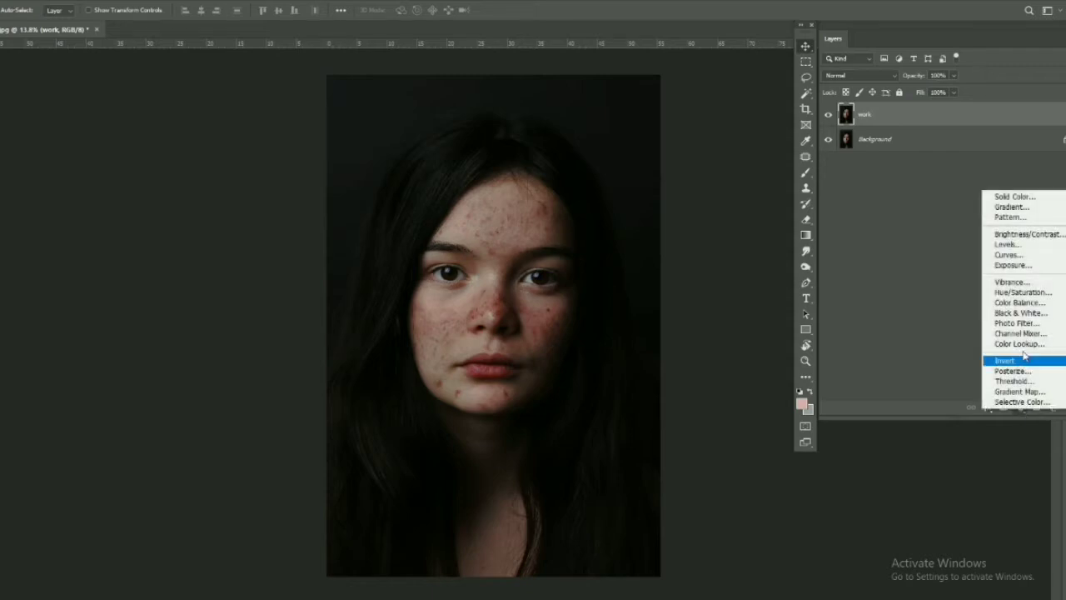
click(1007, 291)
drag(679, 388, 550, 400)
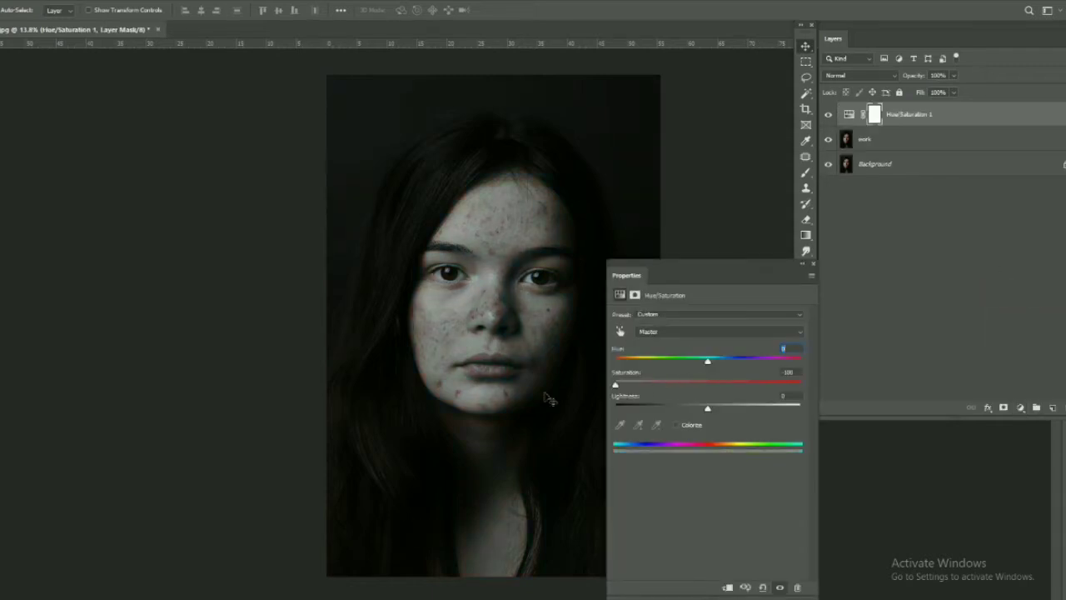
click(813, 264)
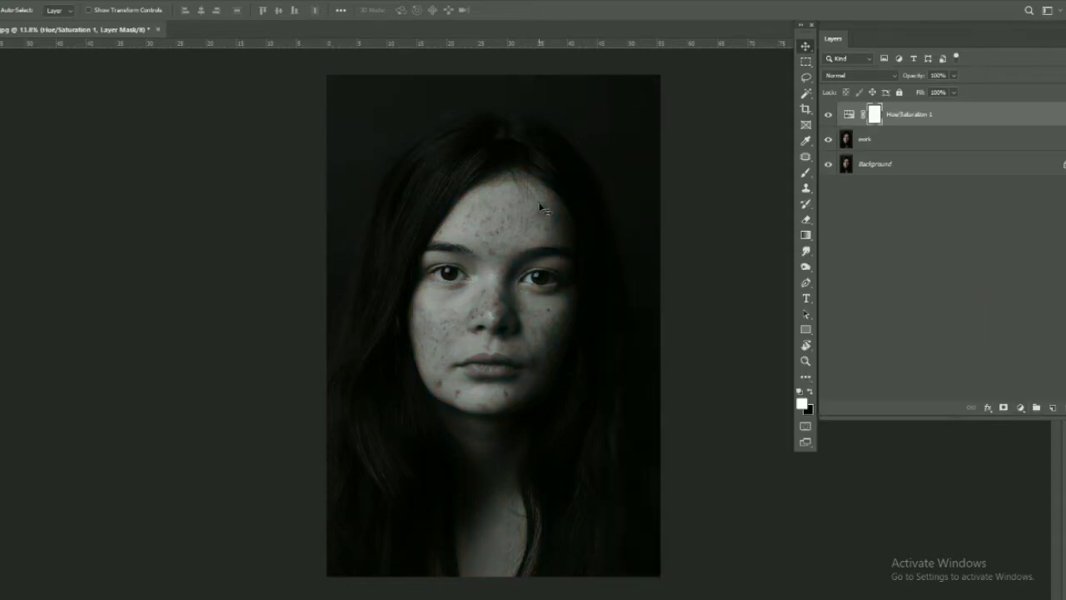
Select the work layer and zoom in close on the forehead.
click(899, 138)
alt+click(500, 233)
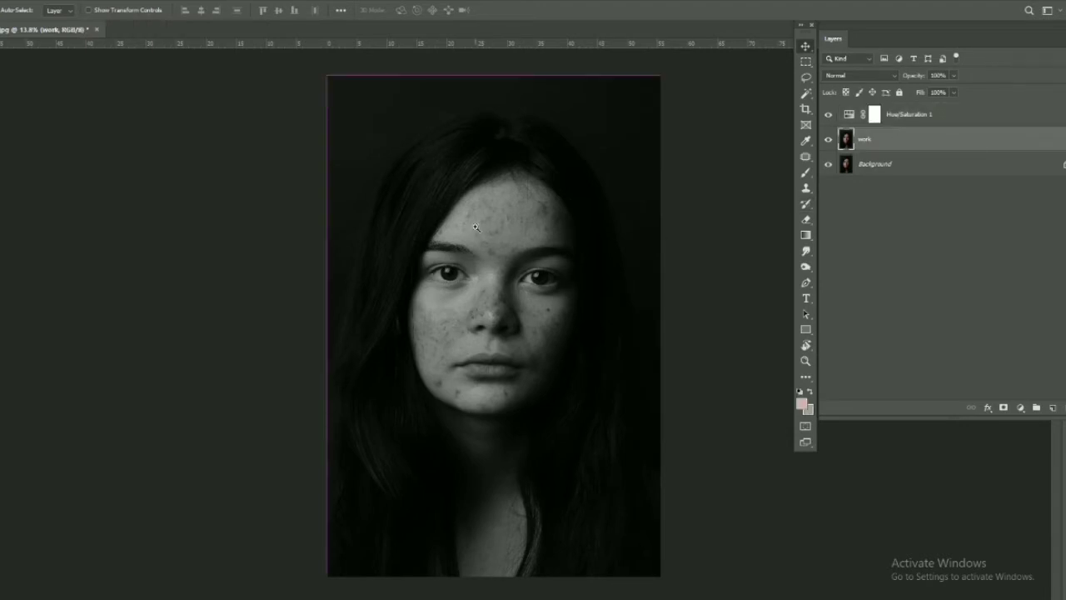
scroll(480, 219, up, 1)
scroll(479, 220, up, 2)
scroll(482, 220, up, 1)
scroll(475, 219, up, 1)
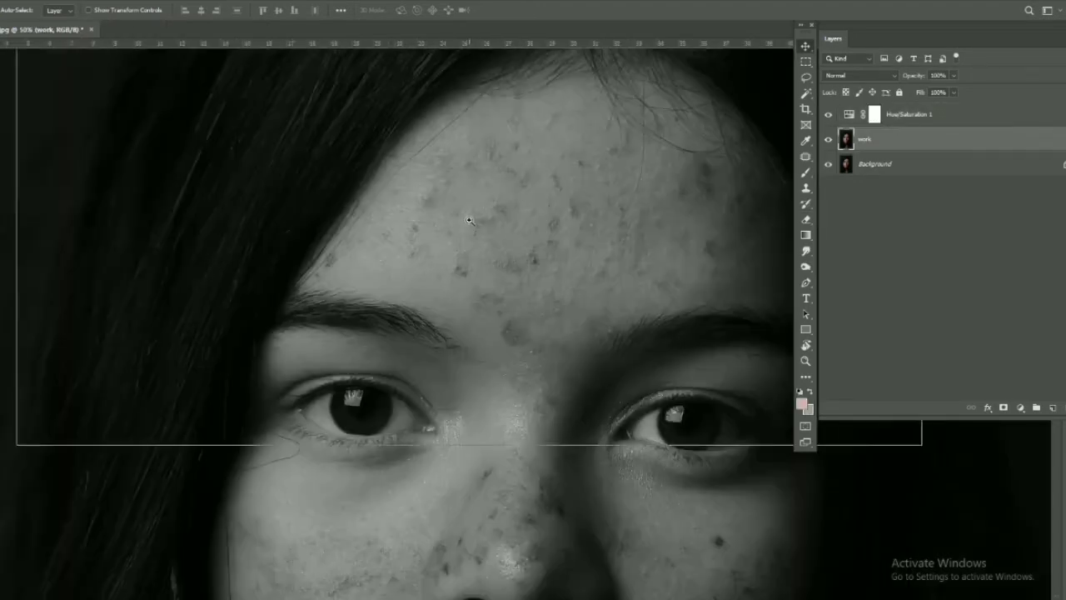
scroll(469, 221, up, 1)
scroll(409, 200, up, 1)
scroll(385, 328, up, 1)
scroll(381, 332, up, 1)
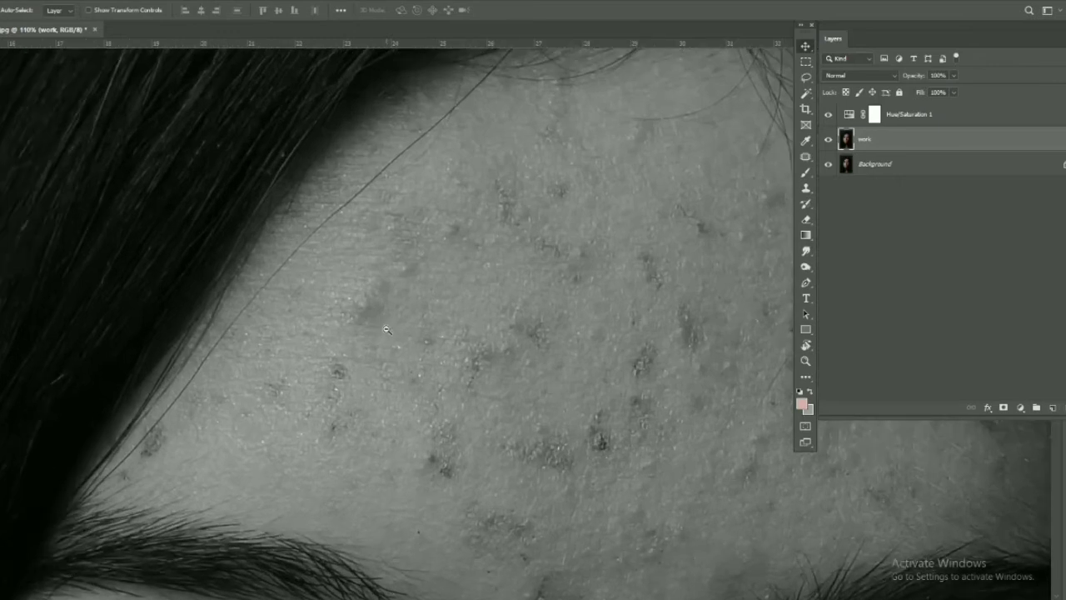
Switch to the Patch Tool and patch the first cluster of forehead spots with clean skin.
key(j)
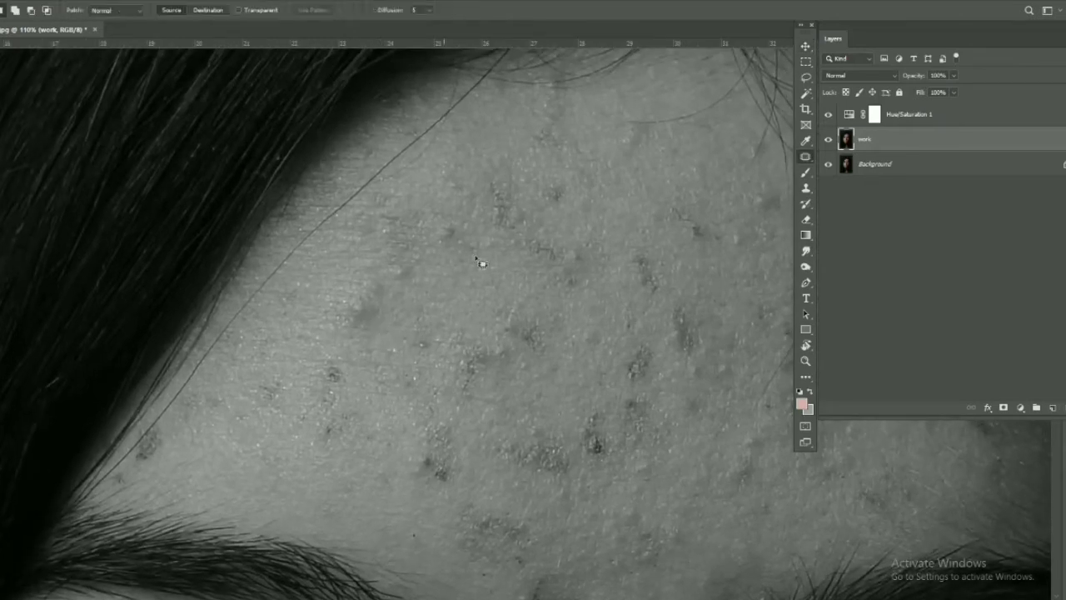
right_click(807, 155)
click(841, 176)
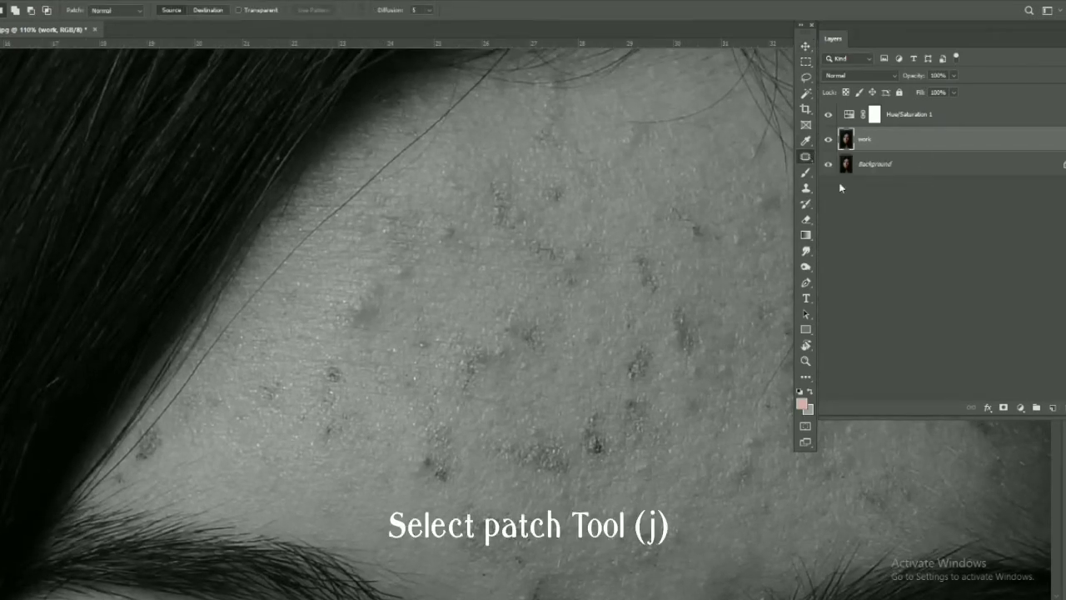
drag(394, 287, 395, 322)
mouse_move(371, 280)
mouse_down()
mouse_move(428, 324)
mouse_move(458, 231)
mouse_up()
mouse_move(383, 310)
mouse_down()
mouse_move(345, 349)
mouse_move(346, 293)
mouse_up()
drag(424, 318, 392, 376)
mouse_move(355, 431)
mouse_down()
mouse_move(340, 442)
mouse_move(322, 380)
mouse_up()
key(ctrl+d)
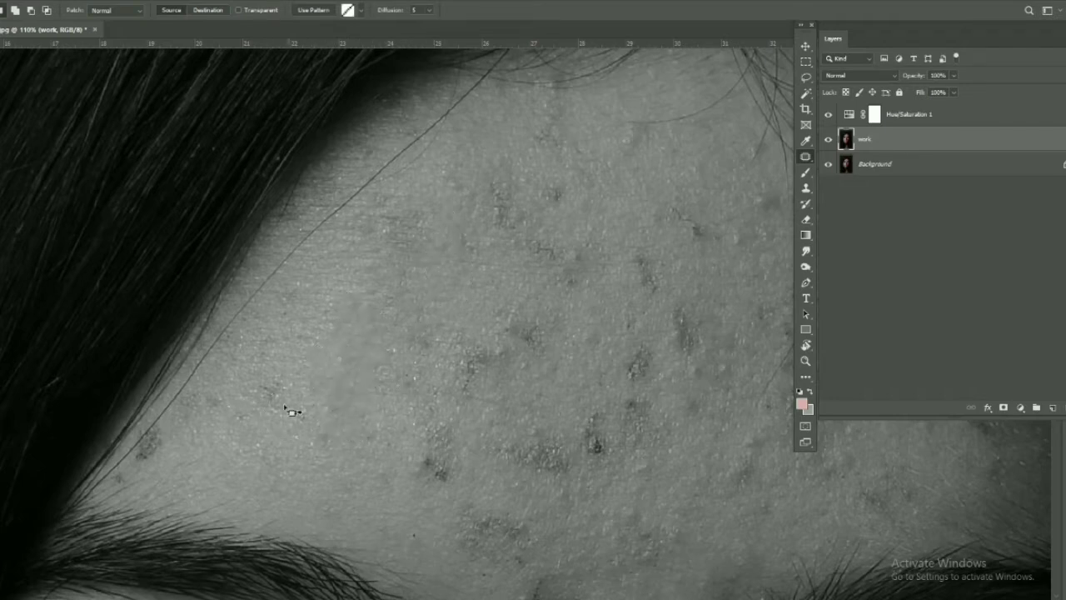
Patch two more forehead spots, including one higher up, with nearby clean skin.
mouse_move(304, 337)
mouse_down()
mouse_move(306, 380)
mouse_move(301, 338)
mouse_up()
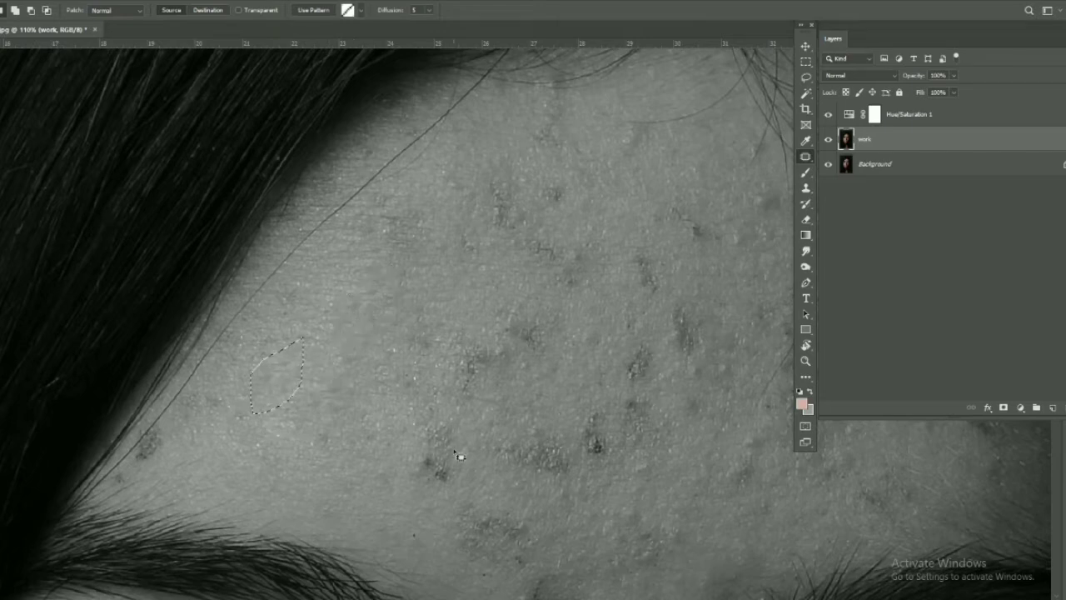
drag(401, 448, 468, 450)
drag(433, 465, 364, 385)
key(ctrl+d)
drag(450, 398, 464, 445)
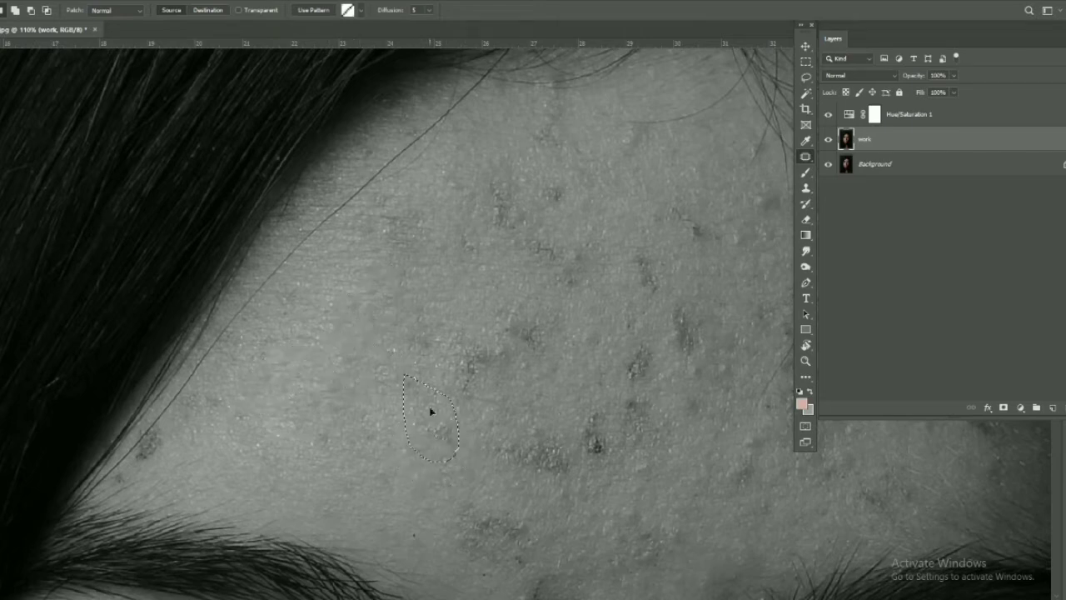
drag(430, 410, 499, 383)
key(ctrl+d)
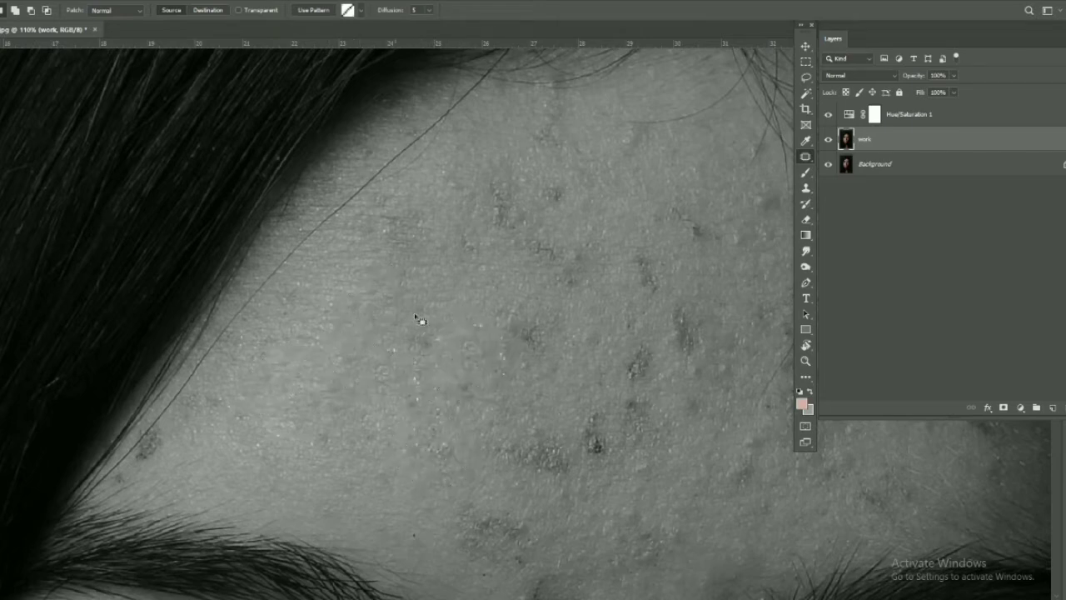
Patch the blemishes on the upper forehead and near the hairline.
drag(445, 215, 388, 221)
drag(535, 187, 526, 258)
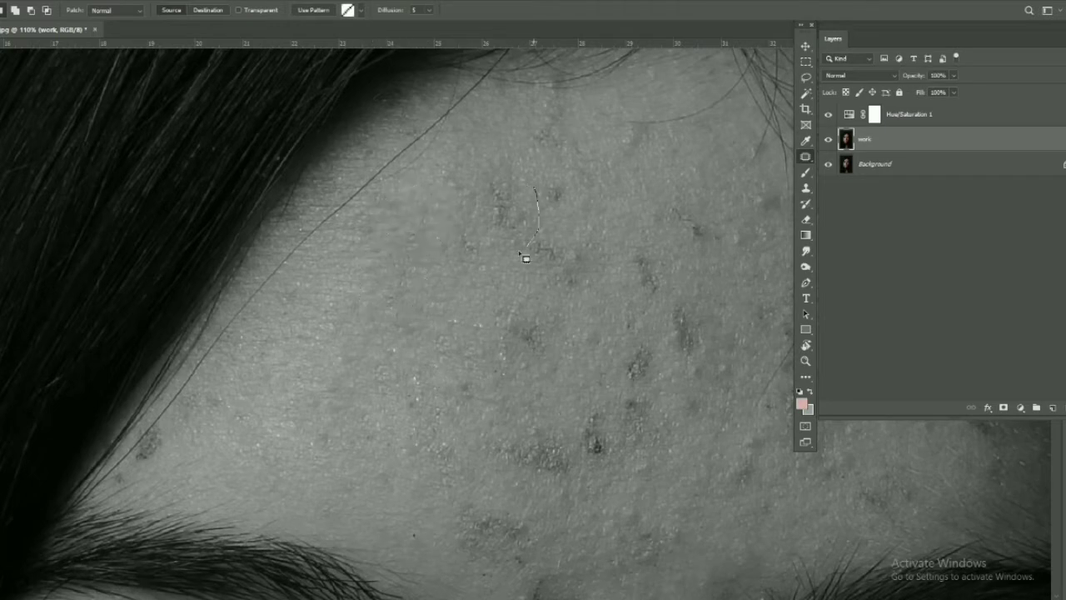
drag(495, 219, 505, 301)
key(ctrl+d)
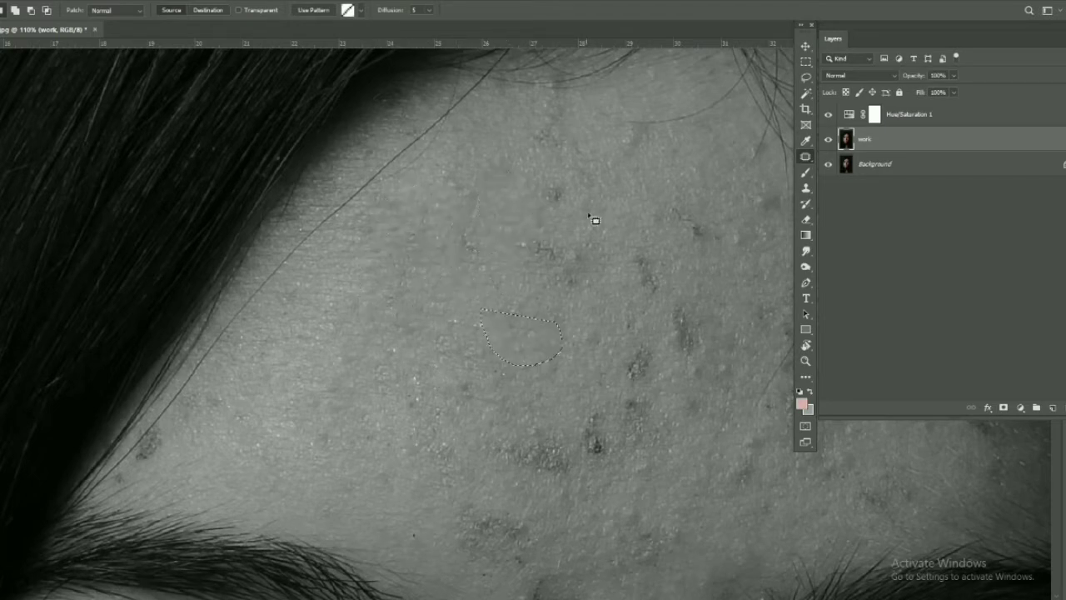
drag(606, 191, 542, 183)
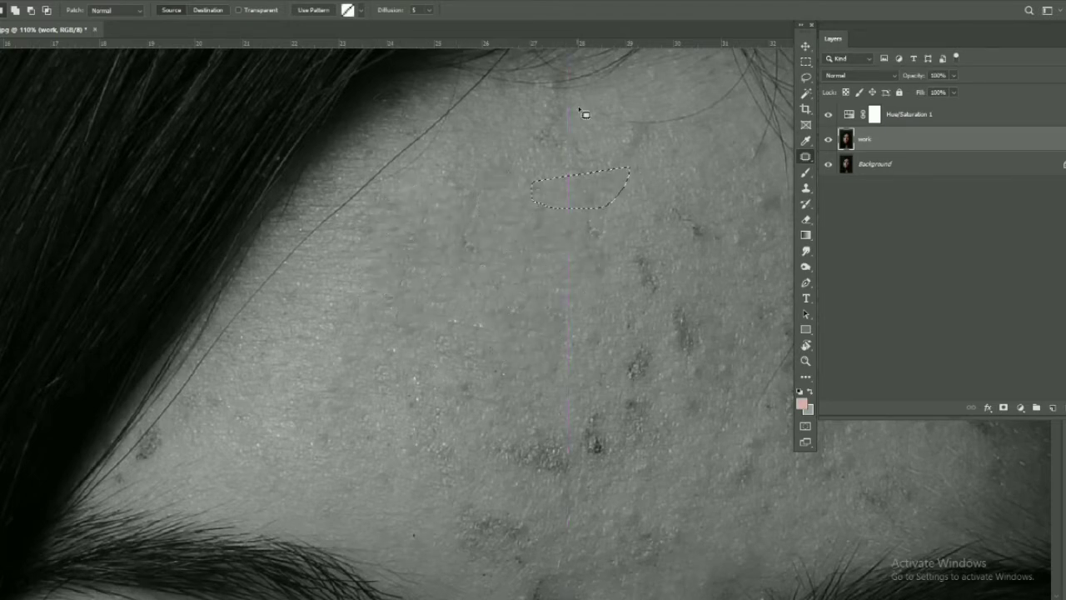
mouse_move(583, 111)
mouse_down()
mouse_move(544, 119)
mouse_move(583, 111)
mouse_move(492, 207)
mouse_up()
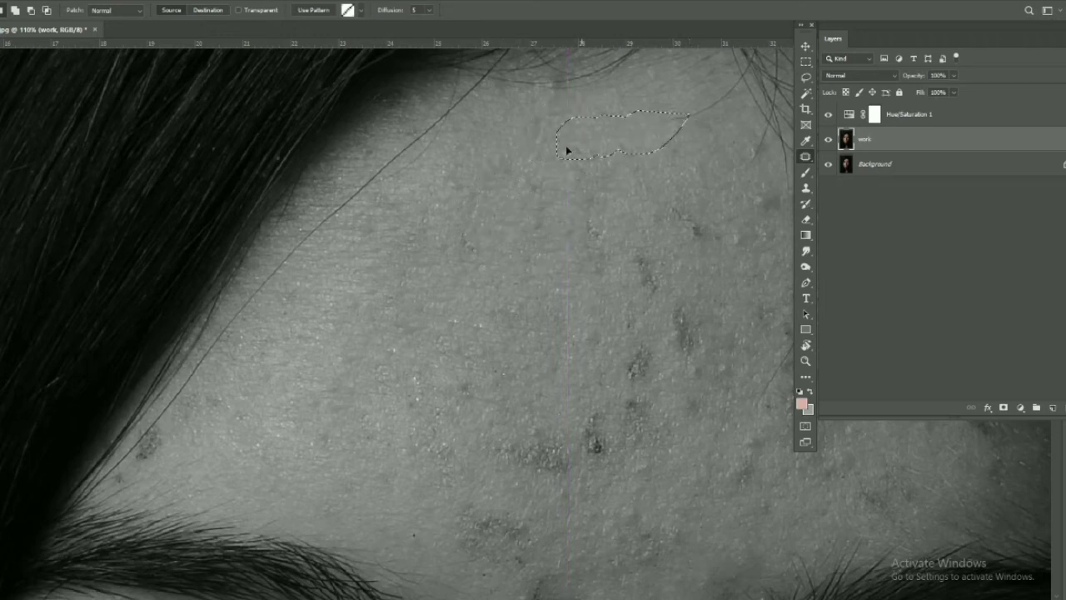
mouse_move(631, 221)
mouse_down()
mouse_move(613, 288)
mouse_move(626, 228)
mouse_up()
Patch the dark spot on the right forehead and blemishes near the brow.
scroll(523, 288, down, 3)
drag(512, 277, 405, 310)
drag(458, 342, 364, 255)
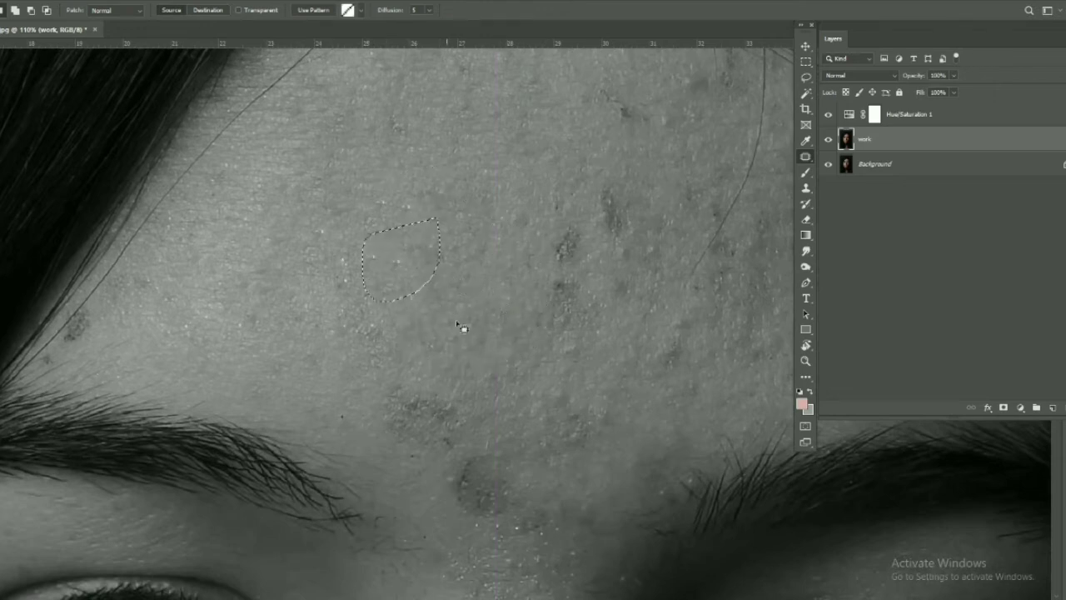
mouse_move(471, 342)
mouse_down()
mouse_move(385, 433)
mouse_move(442, 308)
mouse_move(428, 162)
mouse_up()
scroll(428, 162, down, 3)
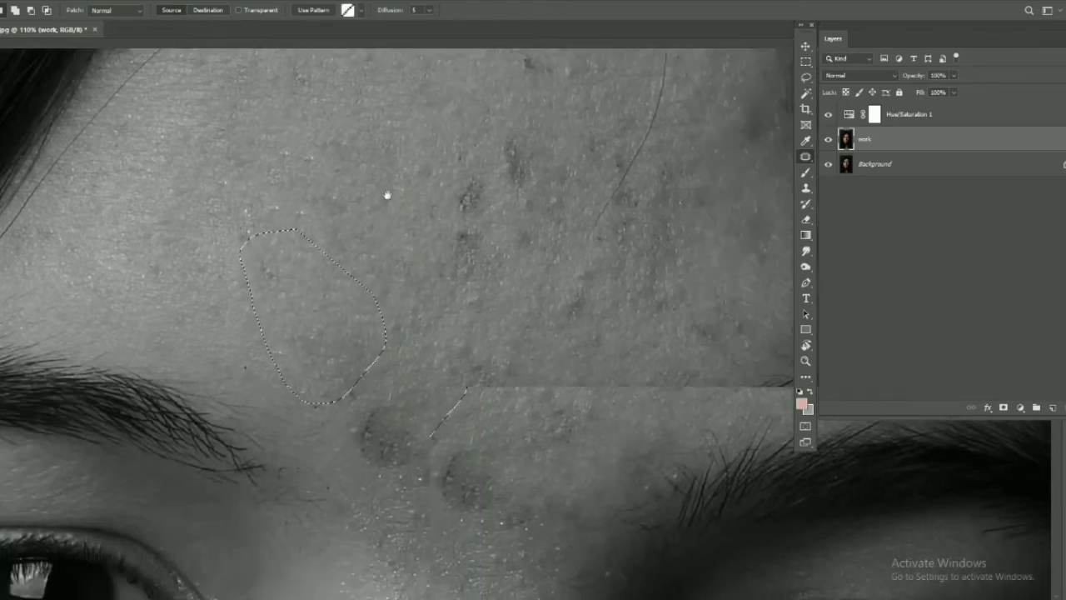
drag(413, 312, 295, 333)
scroll(345, 222, up, 3)
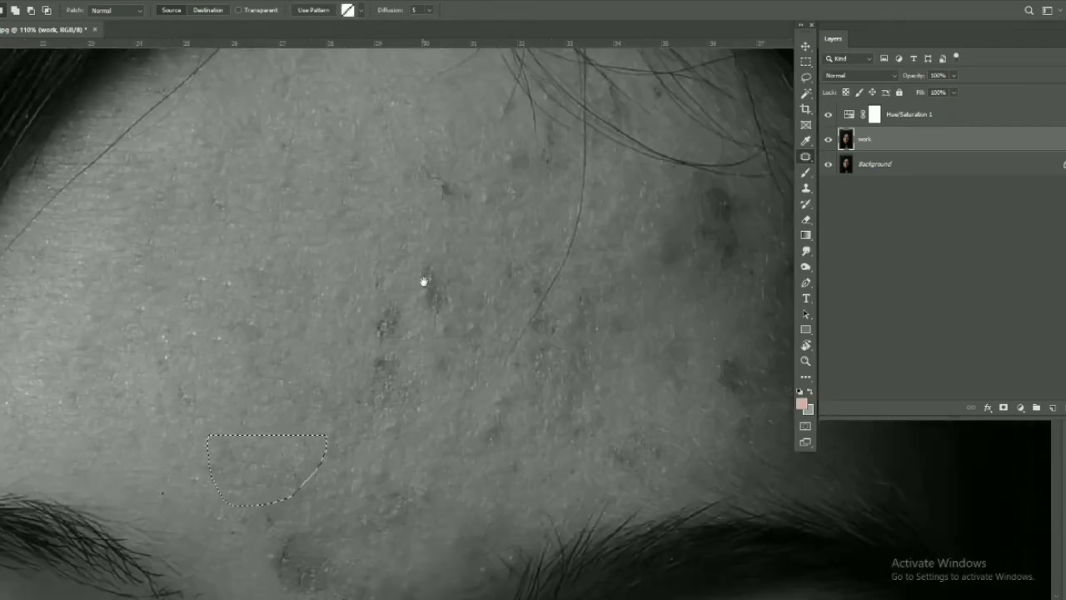
mouse_move(424, 291)
mouse_down()
mouse_move(371, 402)
mouse_move(326, 304)
mouse_move(424, 350)
mouse_up()
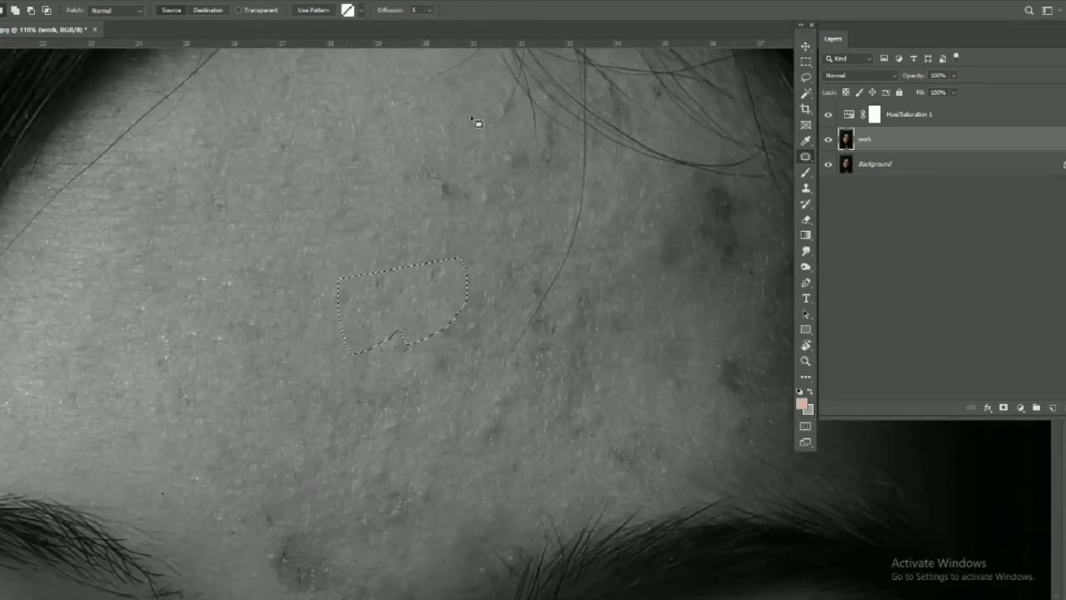
Patch the spot by the hair strand and further forehead spots with clean skin.
scroll(433, 208, right, 2)
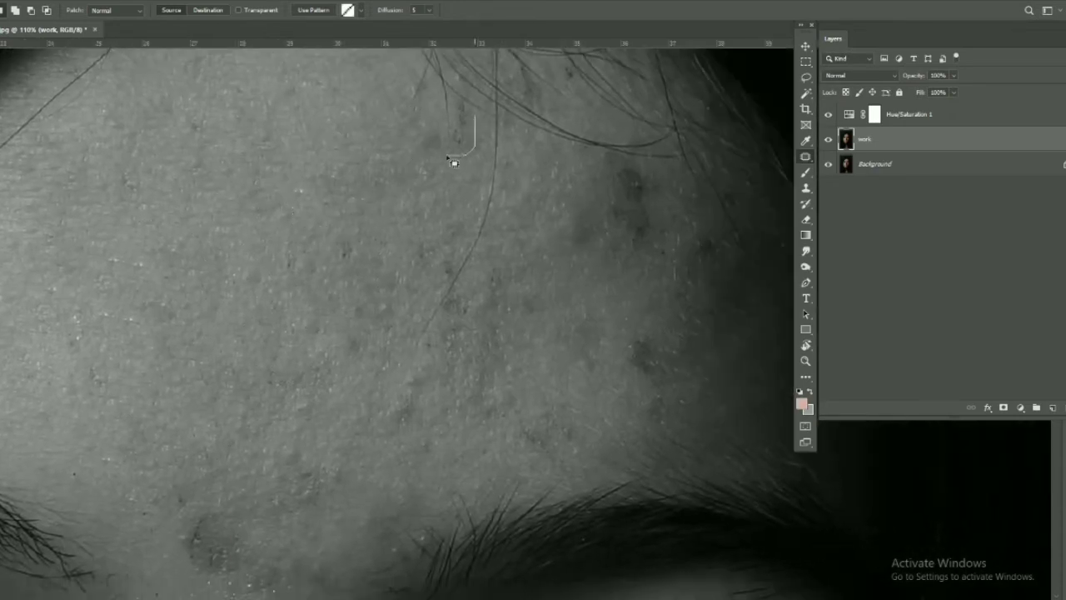
drag(411, 119, 426, 281)
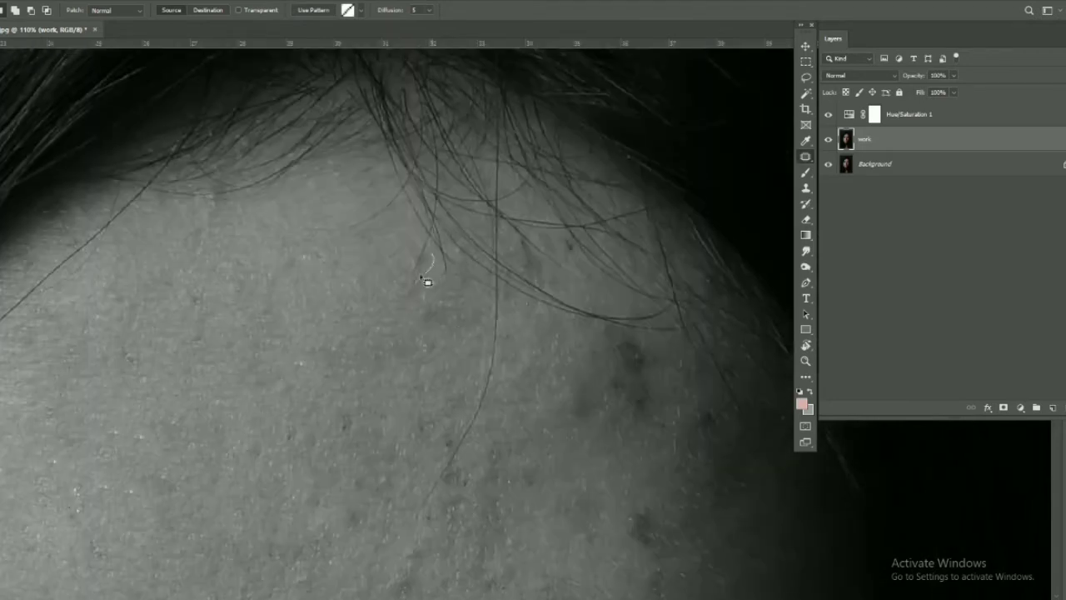
scroll(395, 252, down, 3)
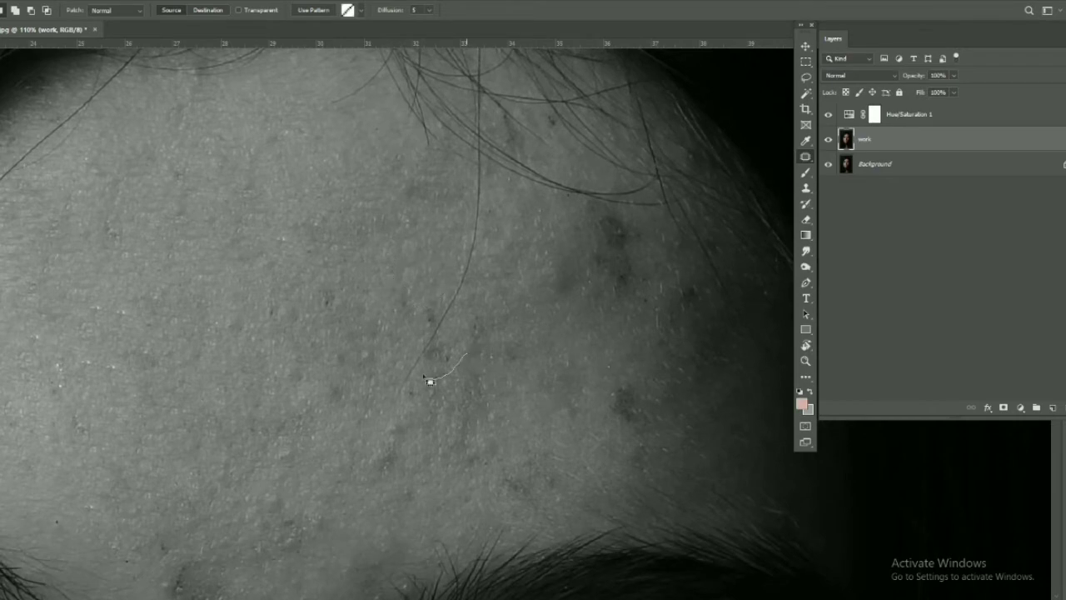
drag(430, 381, 398, 399)
drag(449, 279, 457, 303)
drag(415, 333, 416, 392)
mouse_move(379, 283)
mouse_down()
mouse_move(440, 321)
mouse_move(384, 335)
mouse_up()
Patch the dark spot and the small spots between the brows with clean skin.
scroll(389, 304, down, 2)
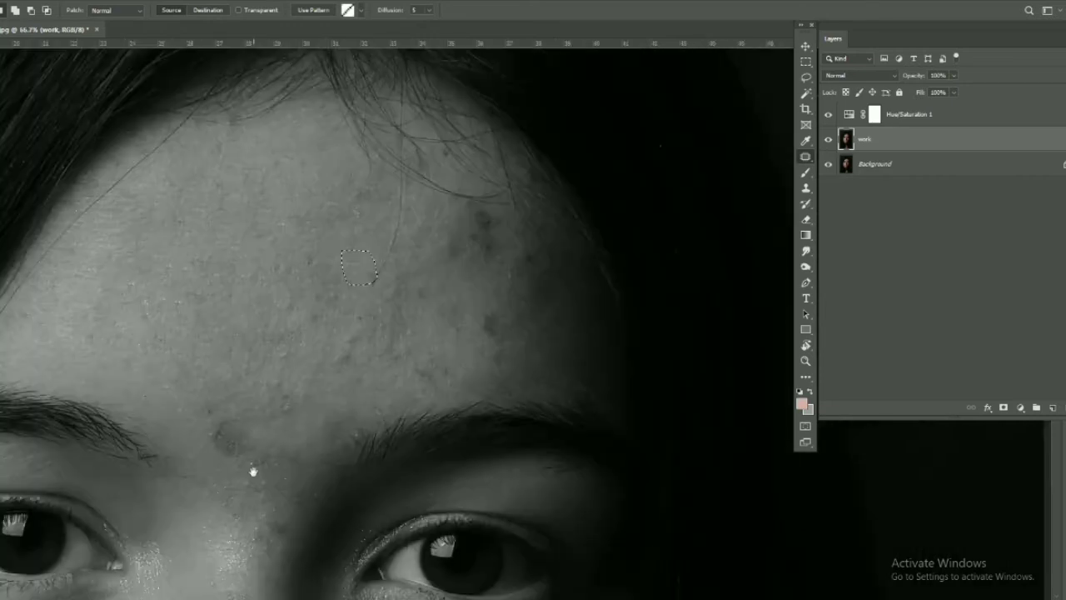
drag(253, 472, 360, 453)
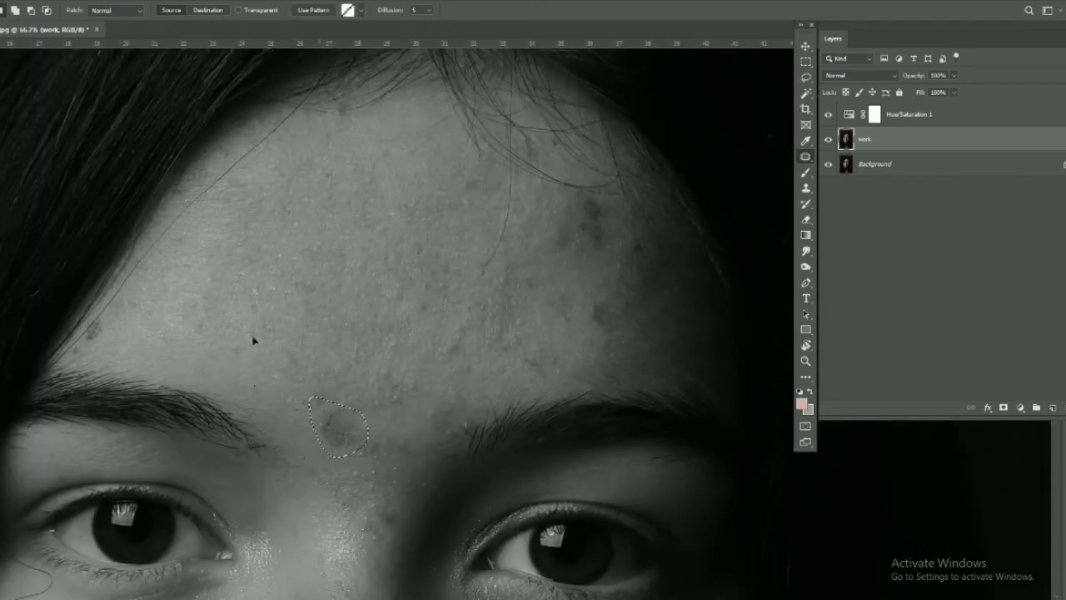
drag(318, 426, 250, 335)
mouse_move(401, 375)
mouse_down()
mouse_move(420, 400)
mouse_move(450, 400)
mouse_up()
mouse_move(447, 346)
mouse_down()
mouse_move(485, 326)
mouse_move(457, 280)
mouse_up()
drag(385, 261, 385, 291)
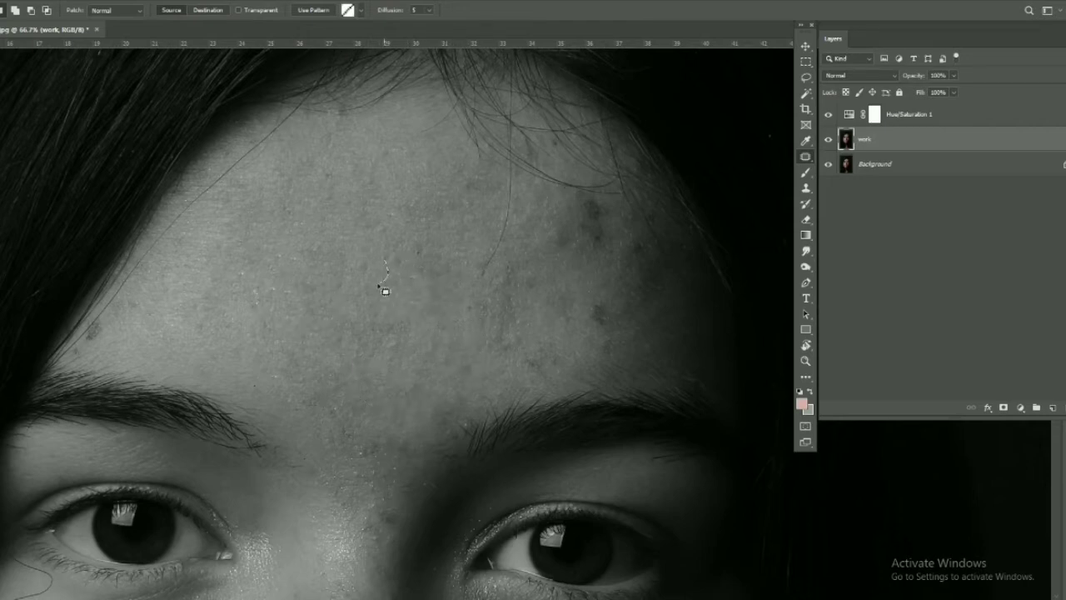
Patch the hairline spot and the dark blemishes on the right forehead.
scroll(52, 328, up, 3)
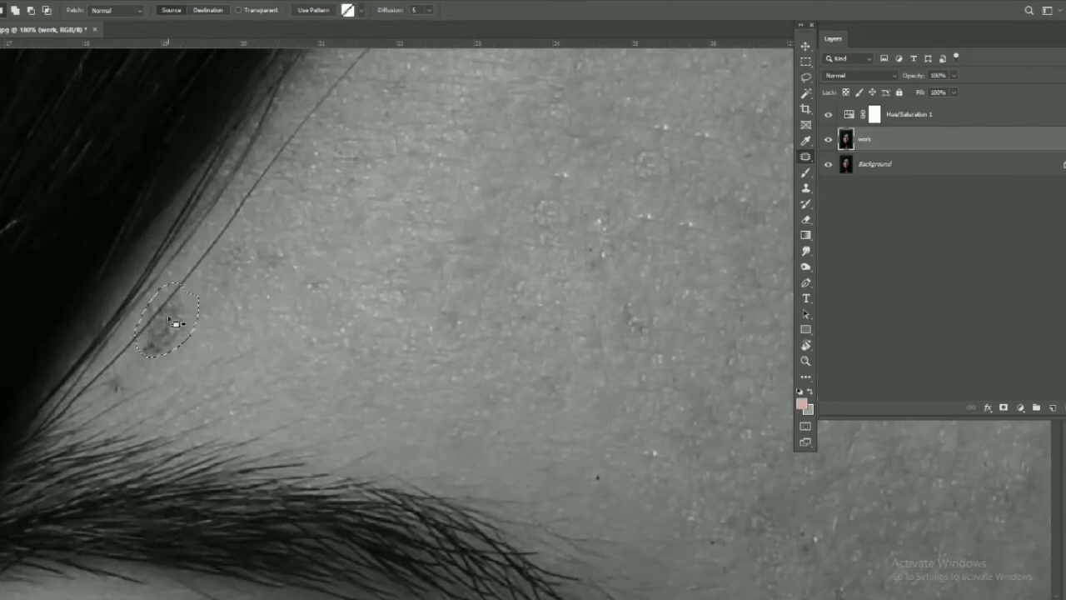
drag(174, 321, 230, 240)
scroll(230, 240, down, 5)
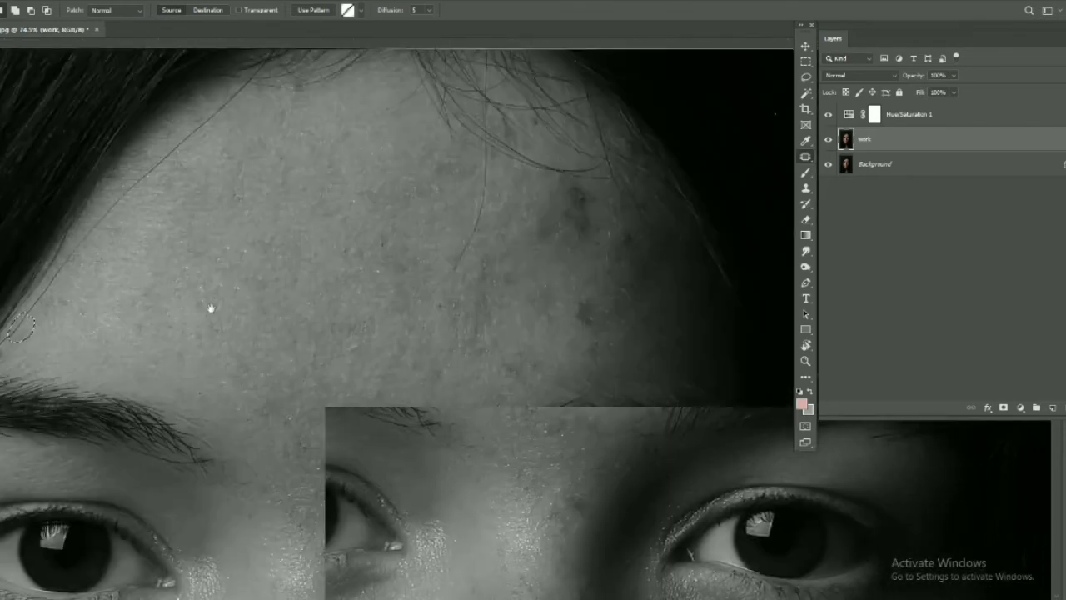
drag(503, 274, 440, 269)
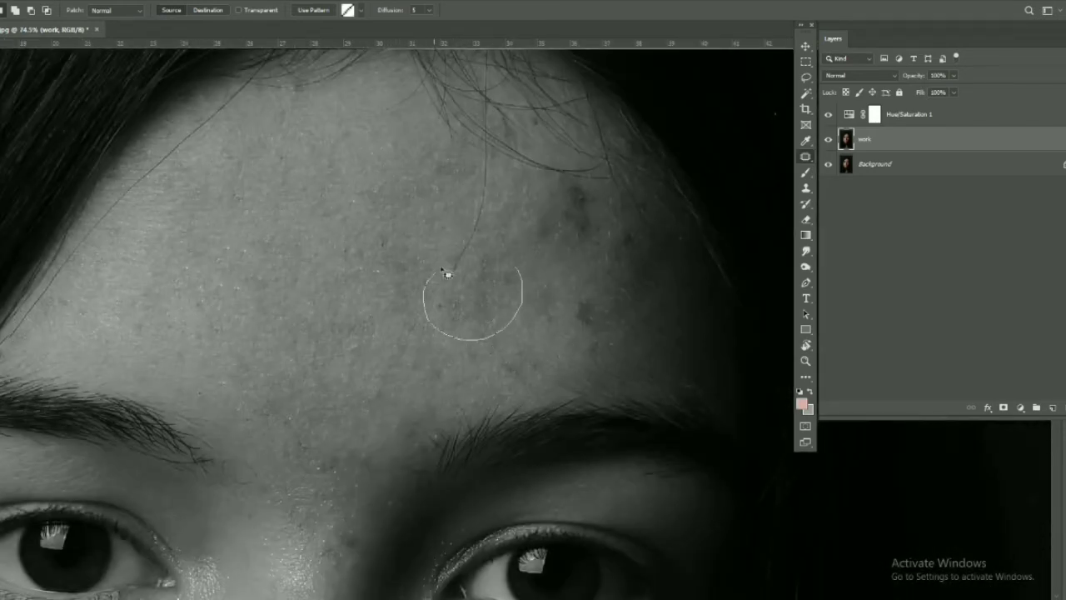
mouse_move(559, 348)
mouse_down()
mouse_move(508, 384)
mouse_move(506, 317)
mouse_up()
drag(590, 290, 607, 314)
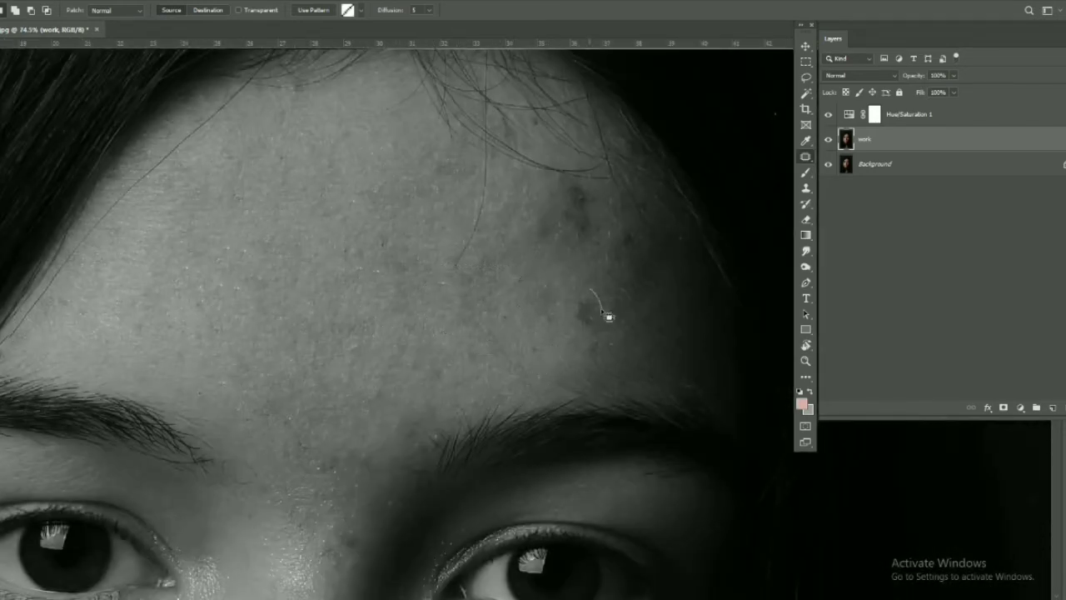
drag(596, 187, 609, 214)
mouse_move(546, 204)
mouse_down()
mouse_move(542, 259)
mouse_move(520, 225)
mouse_move(583, 230)
mouse_move(530, 213)
mouse_up()
Replace the blotchy upper-forehead area with clean skin and outline another blemish.
scroll(499, 313, up, 2)
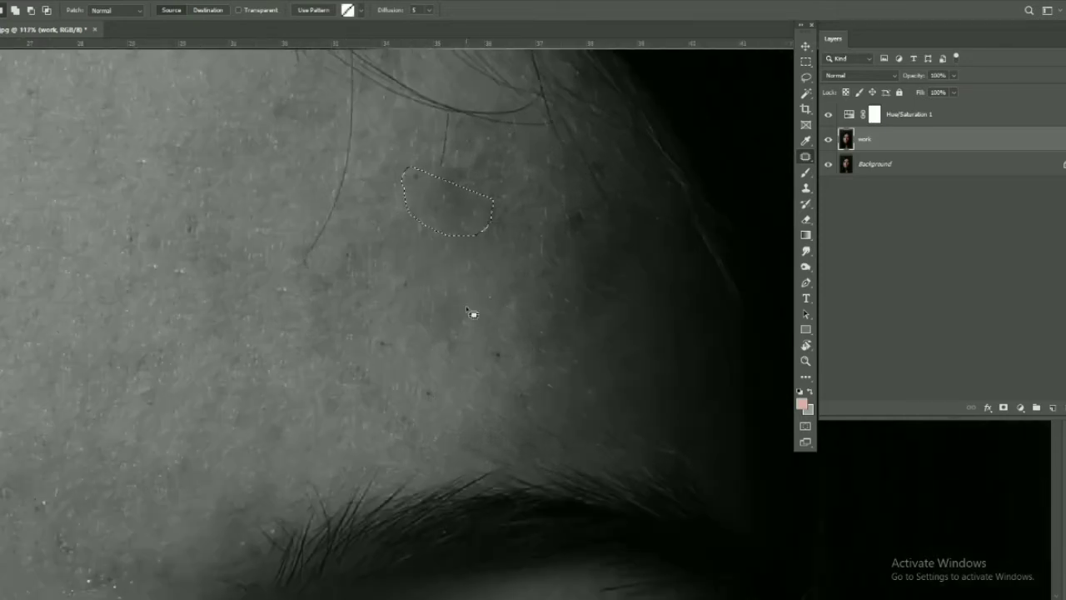
drag(424, 358, 433, 249)
drag(408, 283, 458, 192)
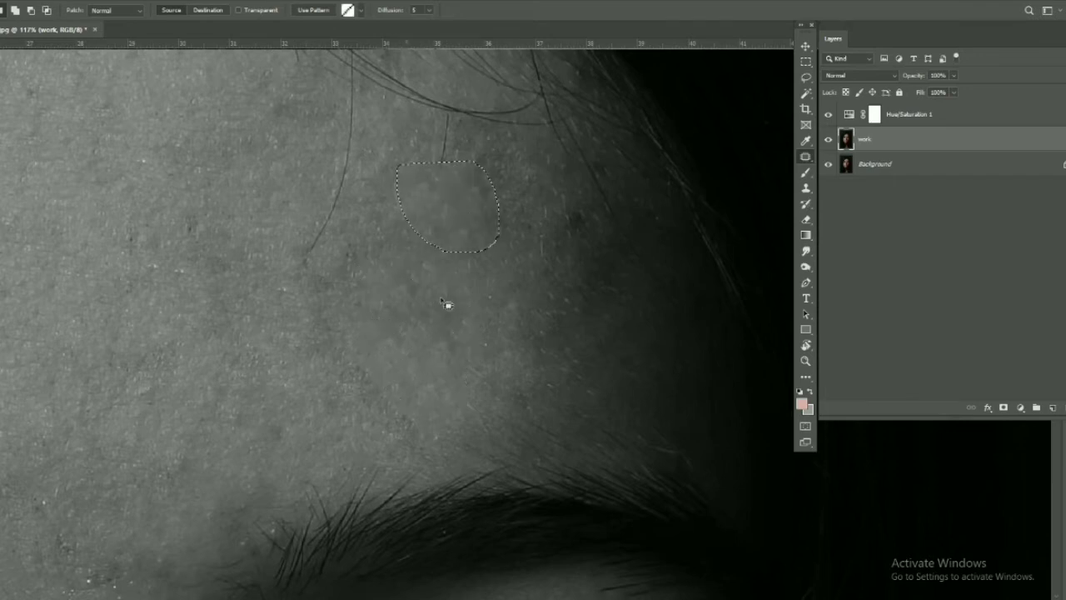
scroll(481, 284, down, 2)
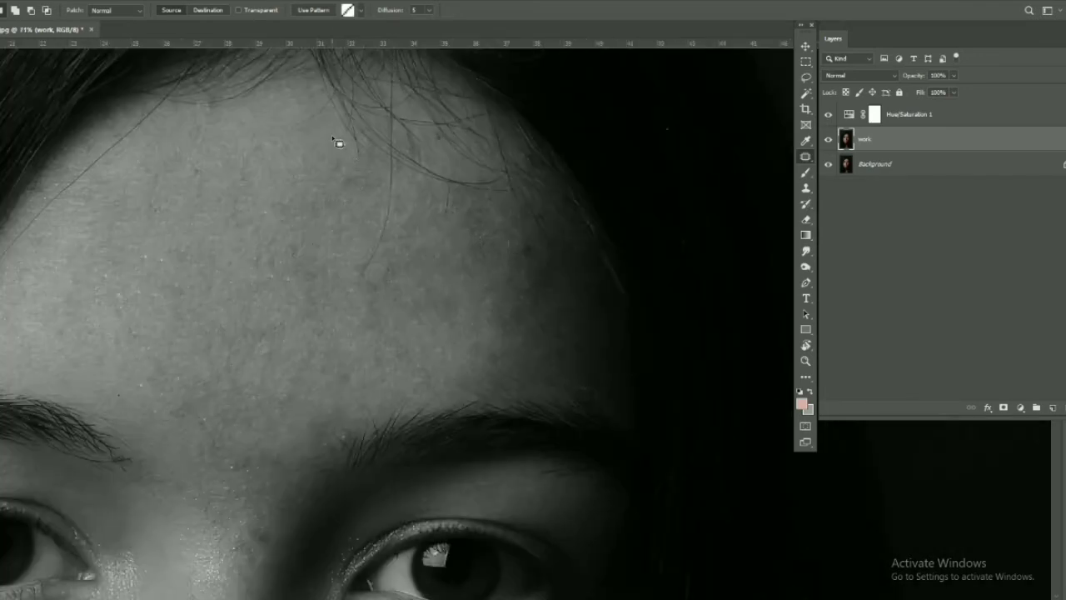
drag(332, 139, 318, 148)
scroll(269, 340, up, 5)
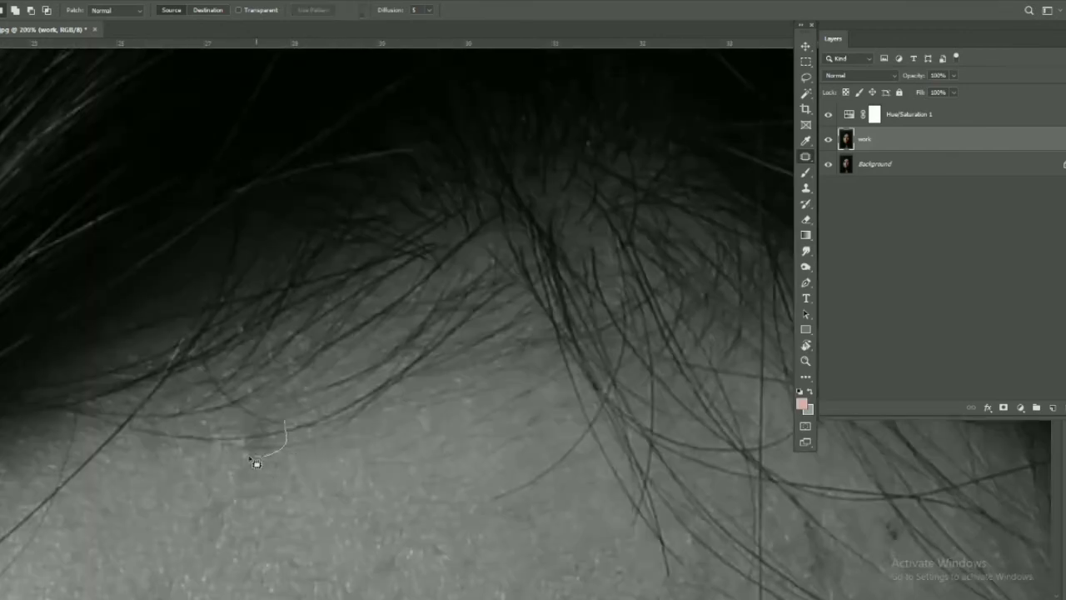
Patch the remaining hairline and forehead blemishes, then pan down to the cheek.
drag(256, 464, 246, 434)
scroll(341, 399, down, 2)
scroll(364, 392, down, 2)
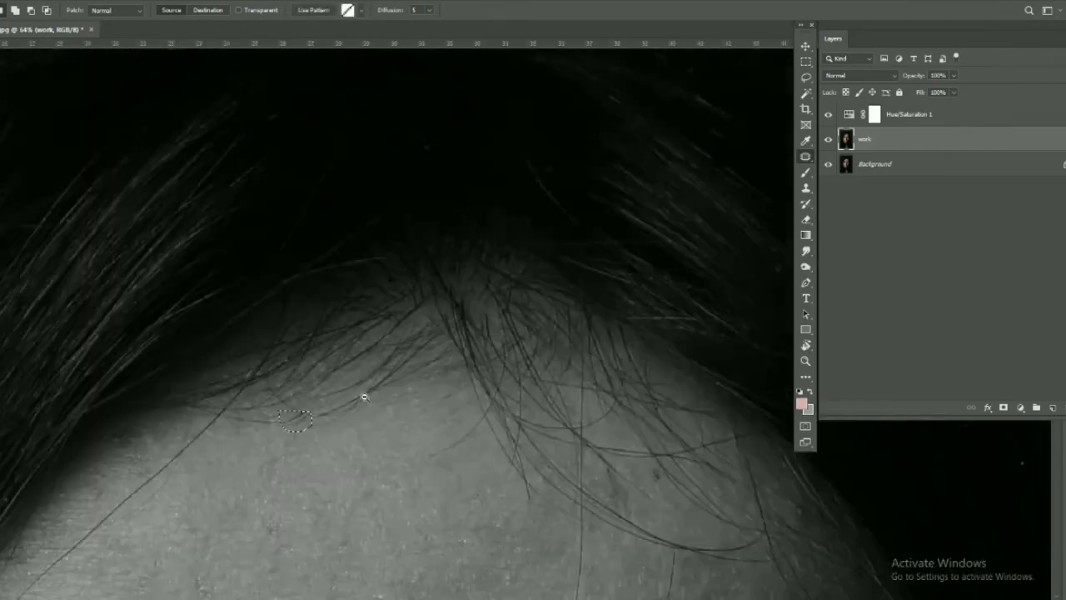
scroll(392, 333, down, 3)
drag(421, 315, 426, 309)
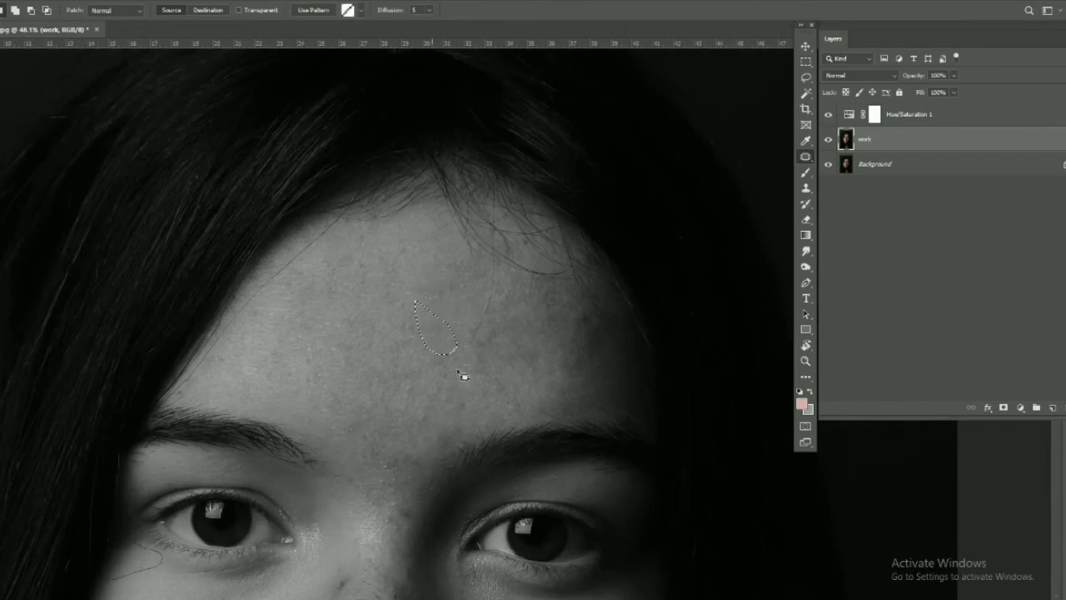
scroll(462, 372, up, 2)
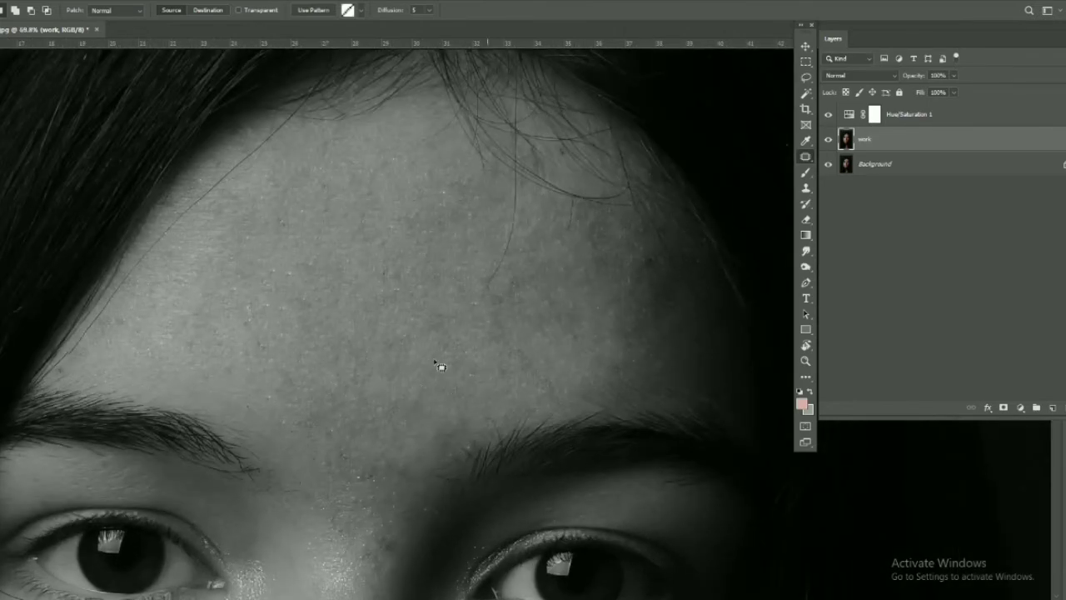
drag(440, 366, 430, 241)
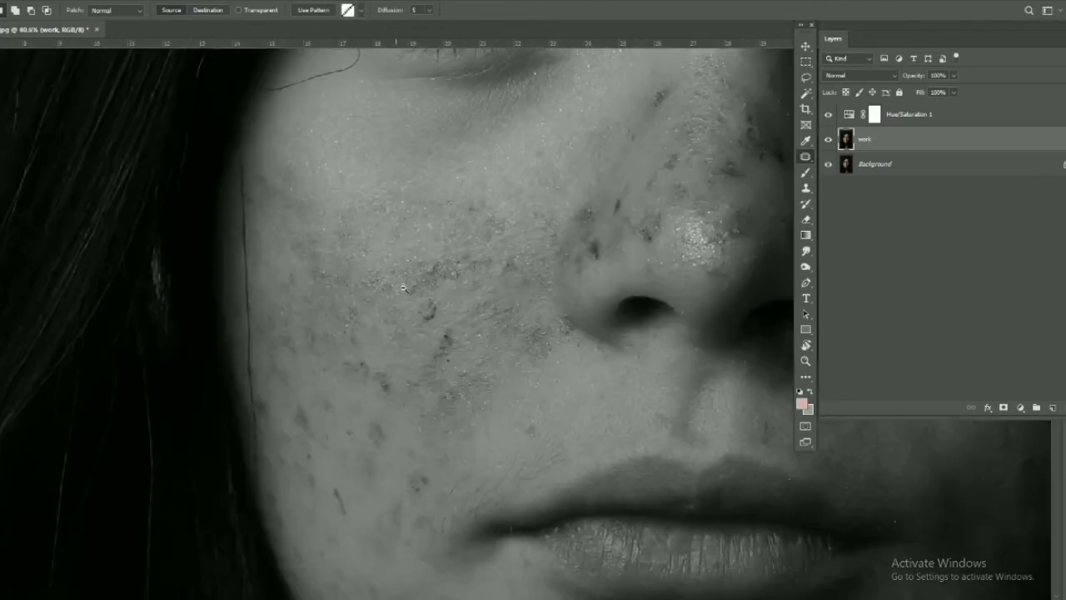
Patch the cheek skin beside the nose and outline the left-cheek blemishes.
scroll(483, 226, up, 1)
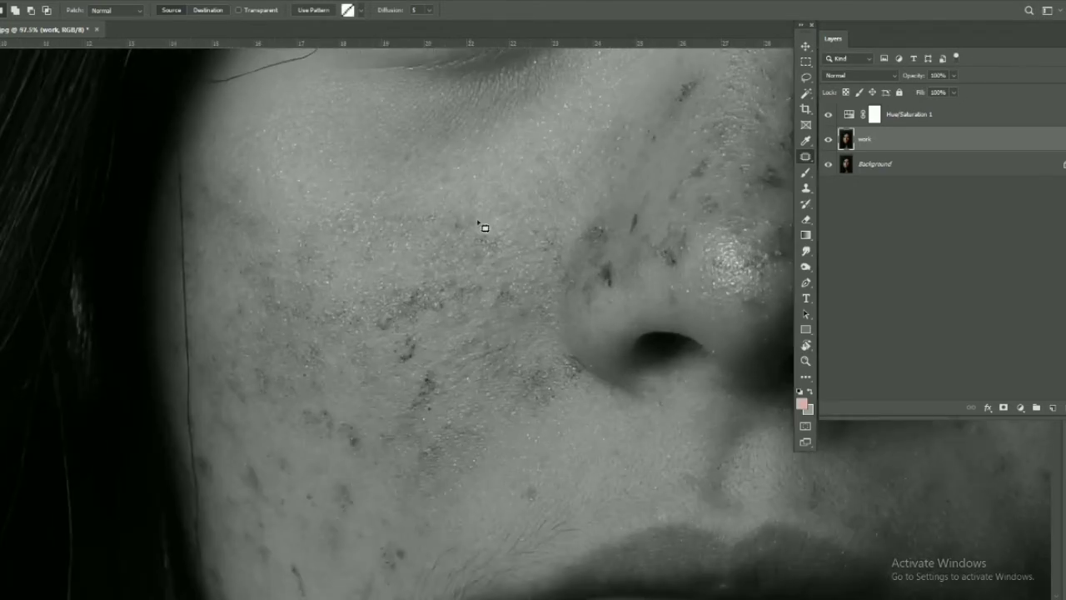
drag(574, 247, 567, 260)
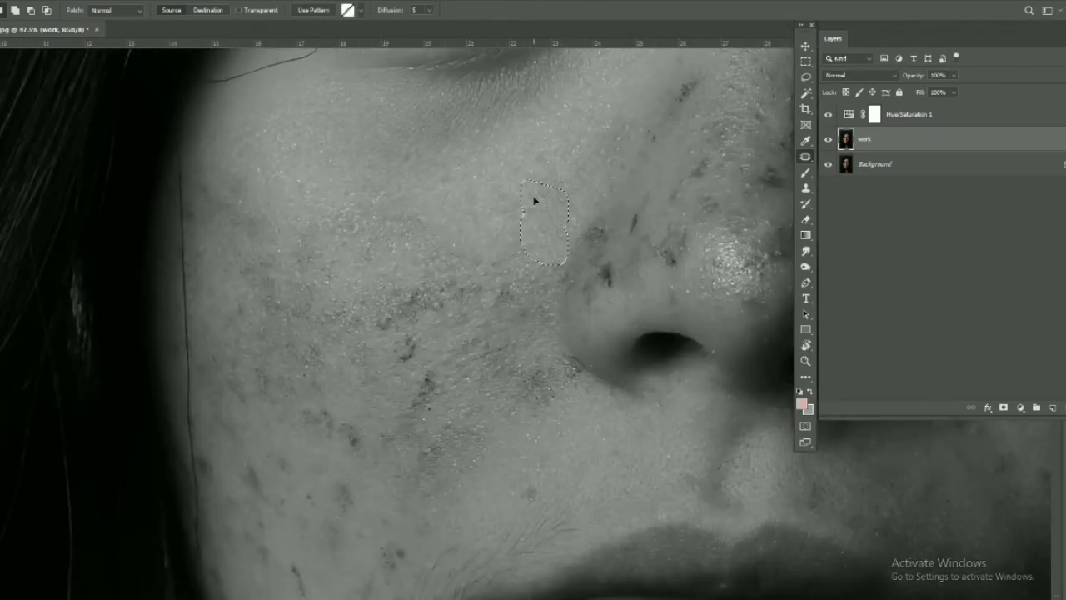
drag(535, 200, 410, 221)
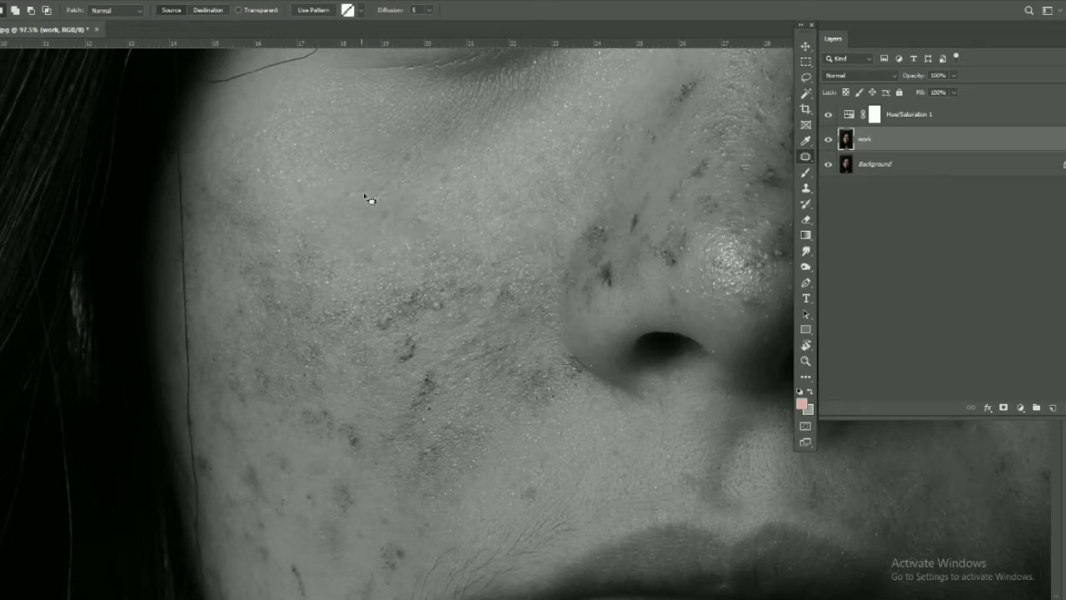
drag(365, 191, 326, 196)
mouse_move(225, 244)
mouse_down()
mouse_move(263, 175)
mouse_move(200, 174)
mouse_up()
click(266, 245)
Patch the blemishes lower on the left cheek with clean skin.
drag(325, 287, 321, 308)
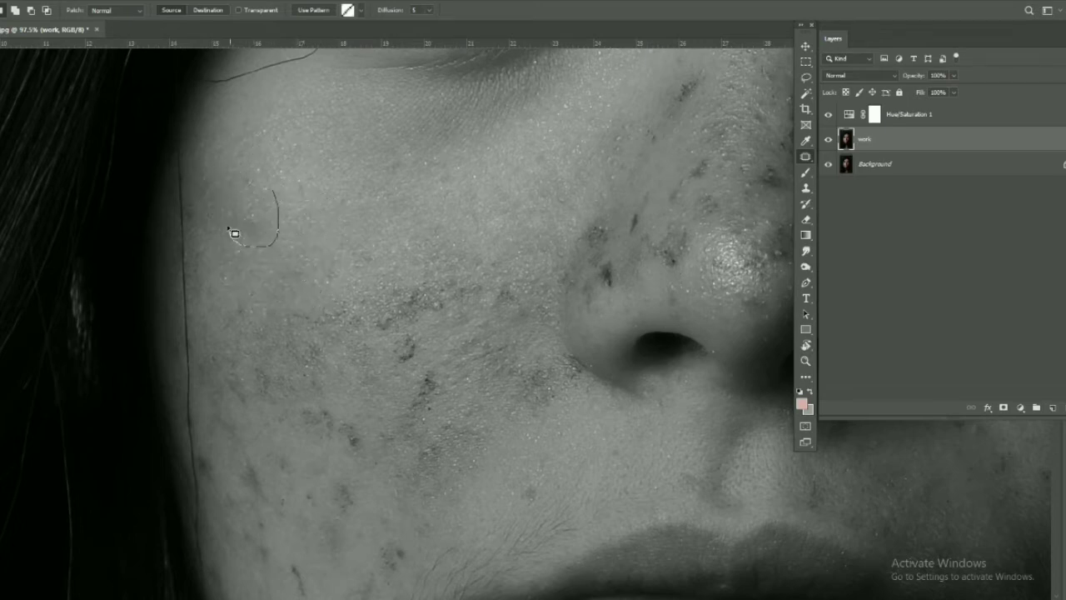
drag(234, 234, 235, 236)
scroll(269, 322, right, 2)
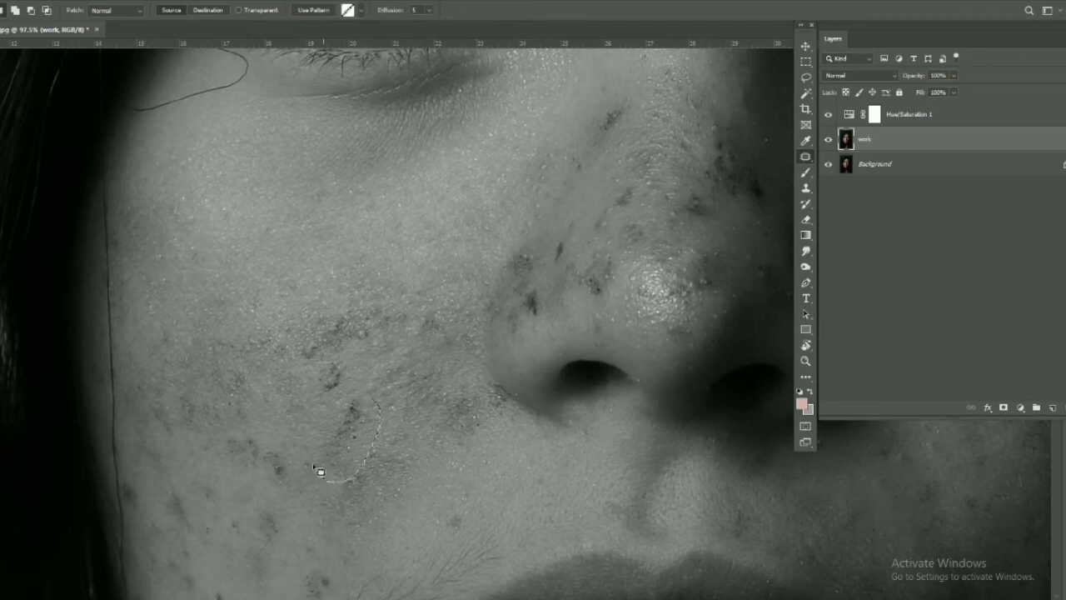
drag(320, 472, 331, 479)
mouse_move(352, 435)
mouse_down()
mouse_move(509, 486)
mouse_move(431, 520)
mouse_up()
mouse_move(371, 504)
mouse_down()
mouse_move(459, 409)
mouse_move(507, 406)
mouse_up()
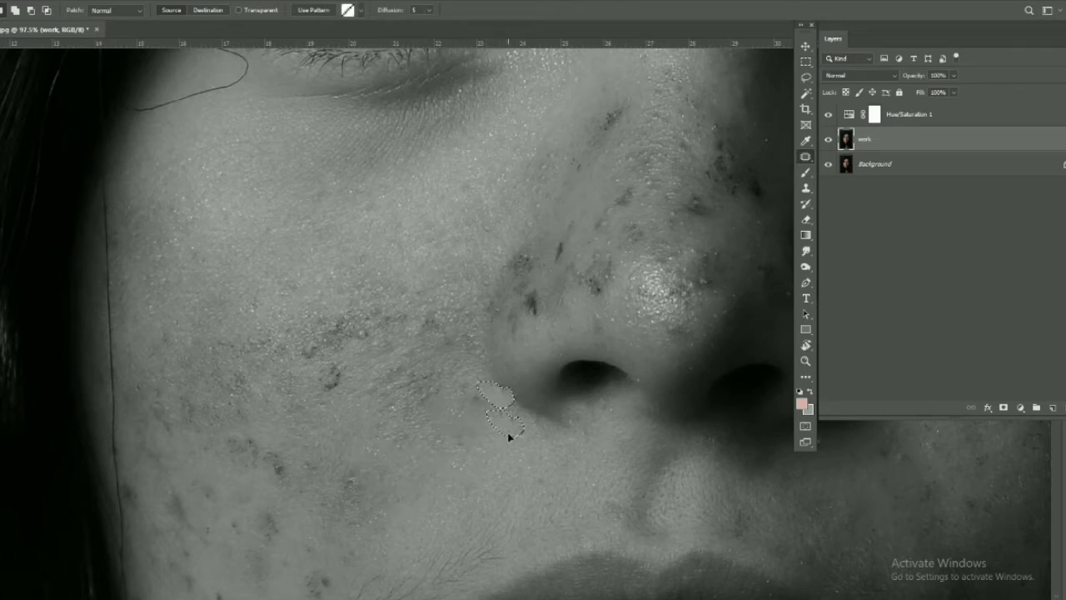
Patch the spot beside the nostril and the mid-cheek blemishes.
drag(443, 294, 414, 289)
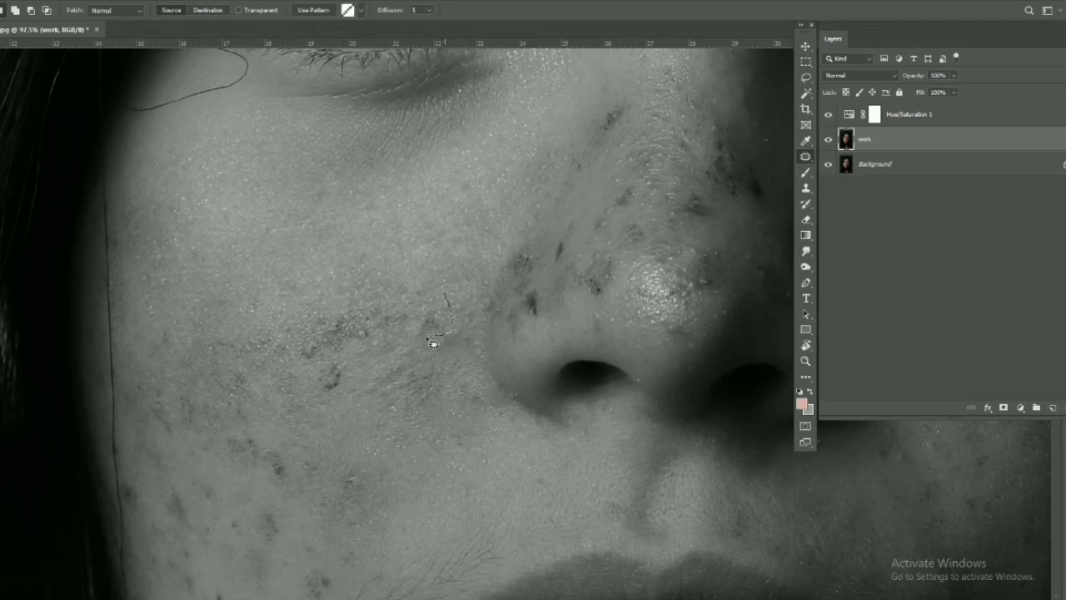
mouse_move(360, 335)
mouse_down()
mouse_move(405, 290)
mouse_move(376, 228)
mouse_up()
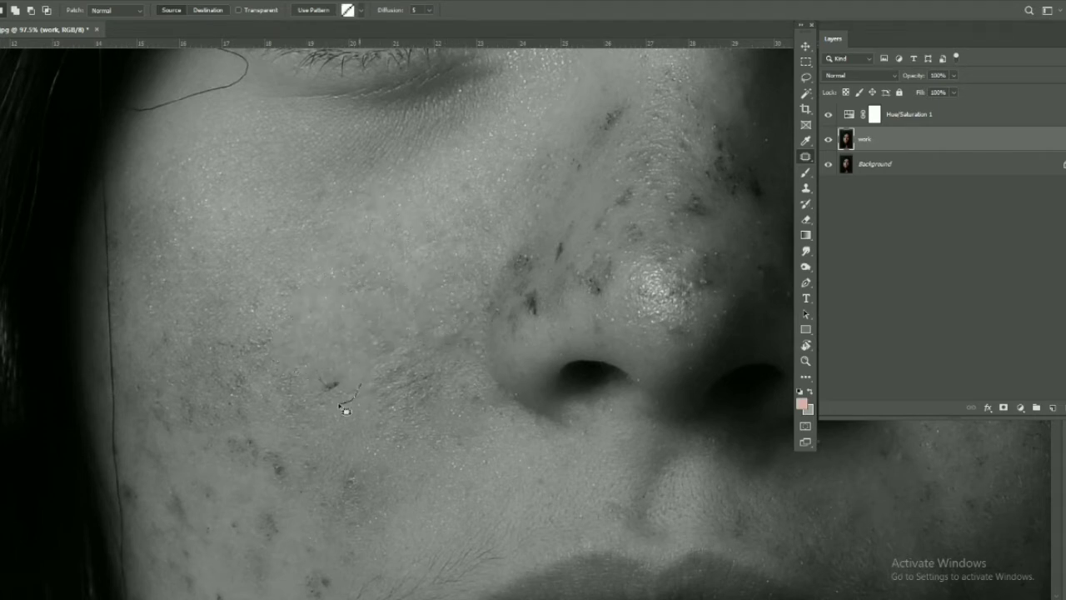
mouse_move(347, 409)
mouse_down()
mouse_move(333, 319)
mouse_move(416, 369)
mouse_move(375, 366)
mouse_up()
scroll(376, 374, left, 2)
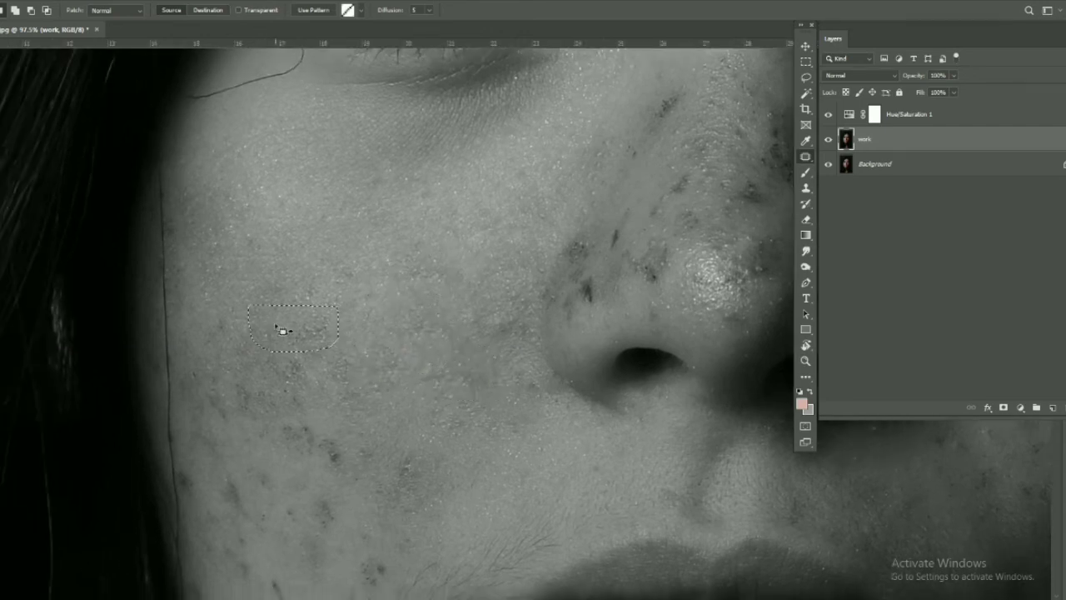
mouse_move(360, 251)
mouse_down()
mouse_move(367, 306)
mouse_move(330, 287)
mouse_up()
drag(280, 252, 271, 231)
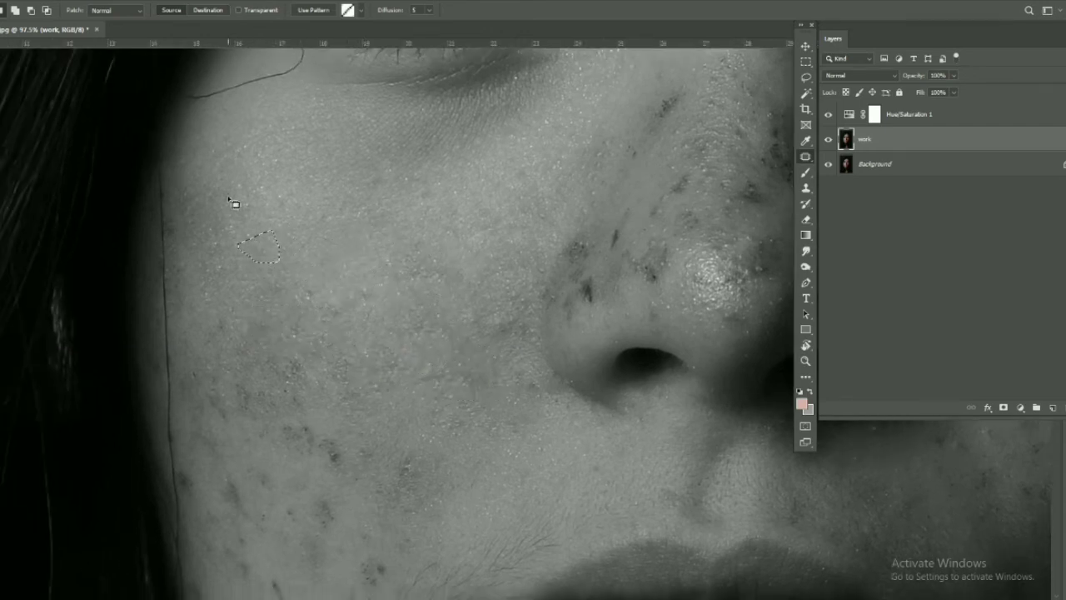
Patch a cheek blemish and outline the next one lower on the cheek.
scroll(364, 278, down, 3)
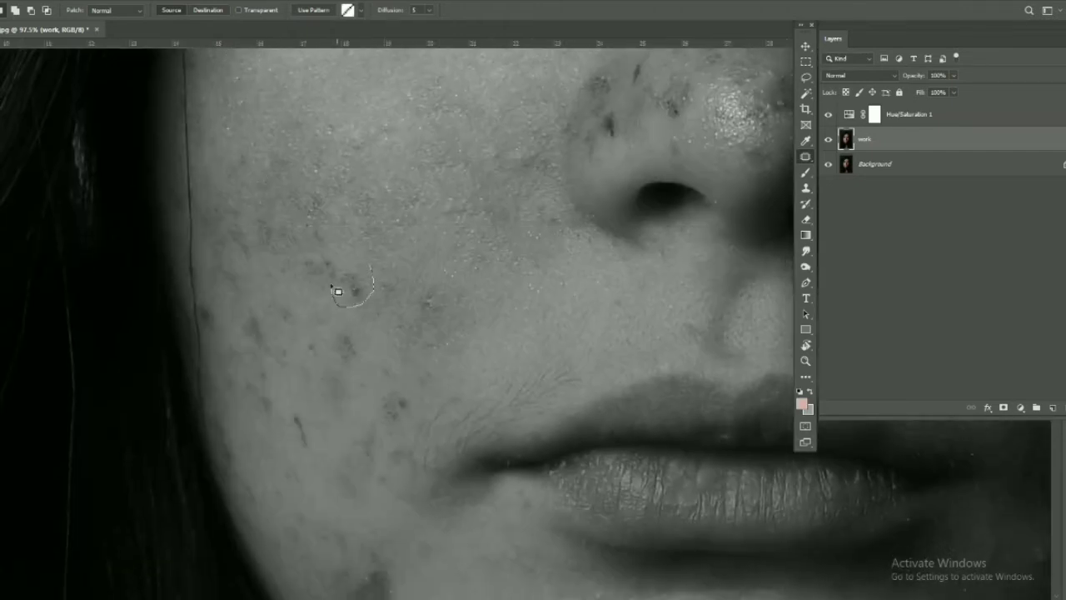
drag(337, 291, 348, 305)
drag(354, 288, 431, 298)
mouse_move(430, 375)
mouse_down()
mouse_move(425, 426)
mouse_move(414, 340)
mouse_up()
scroll(347, 483, down, 2)
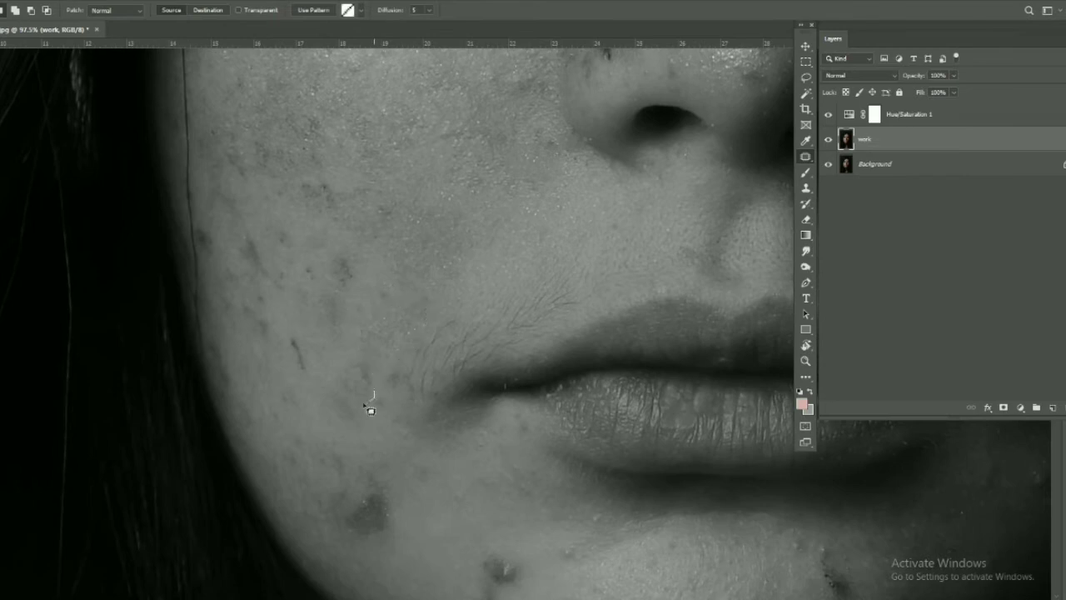
Patch the spot near the mouth corner and the larger blotchy lower-cheek area.
drag(310, 341, 310, 343)
drag(303, 276, 298, 271)
drag(300, 364, 345, 443)
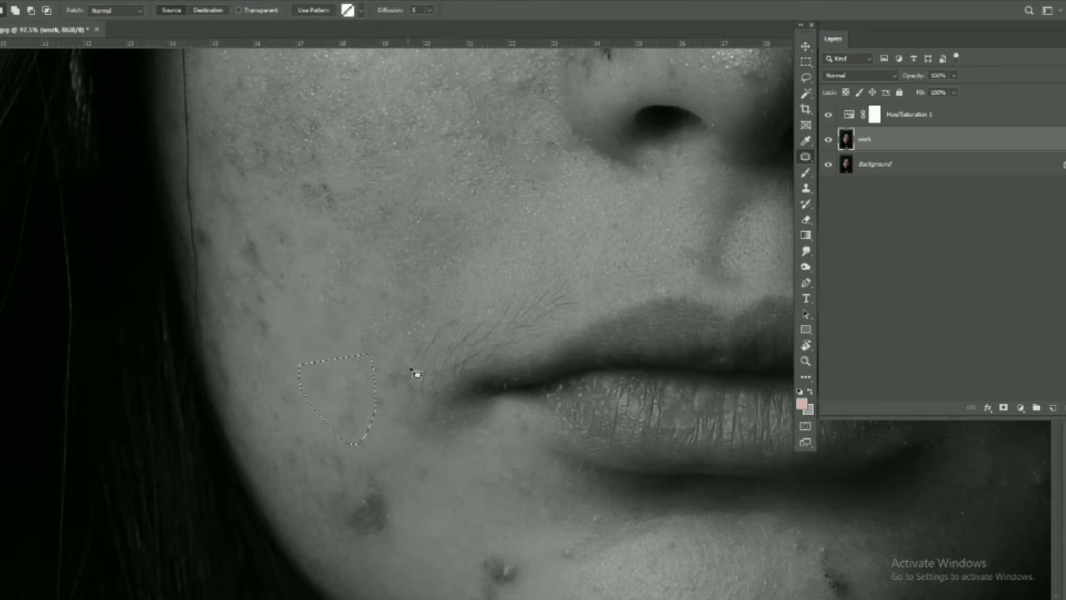
scroll(403, 386, up, 3)
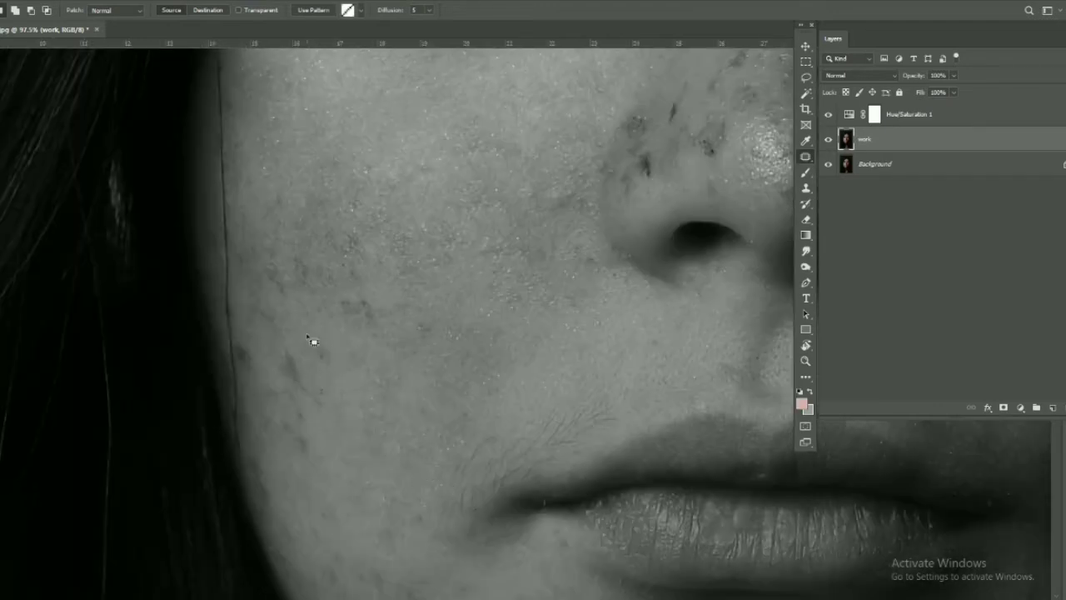
drag(381, 302, 371, 351)
mouse_move(390, 281)
mouse_down()
mouse_move(336, 233)
mouse_move(352, 161)
mouse_up()
Patch further blemishes lower on the cheek with clean skin.
mouse_move(394, 227)
mouse_down()
mouse_move(388, 264)
mouse_move(319, 313)
mouse_up()
drag(300, 221, 369, 195)
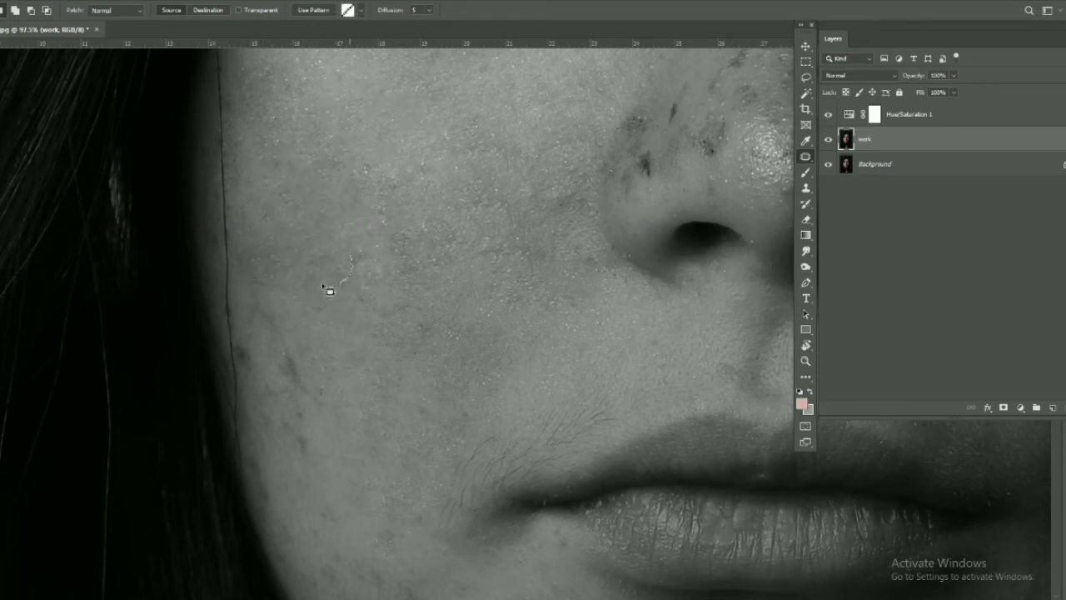
scroll(350, 359, down, 1)
mouse_move(332, 329)
mouse_down()
mouse_move(357, 286)
mouse_move(341, 375)
mouse_up()
mouse_move(357, 294)
mouse_down()
mouse_move(344, 331)
mouse_move(268, 294)
mouse_move(300, 287)
mouse_move(273, 249)
mouse_up()
scroll(234, 270, up, 3)
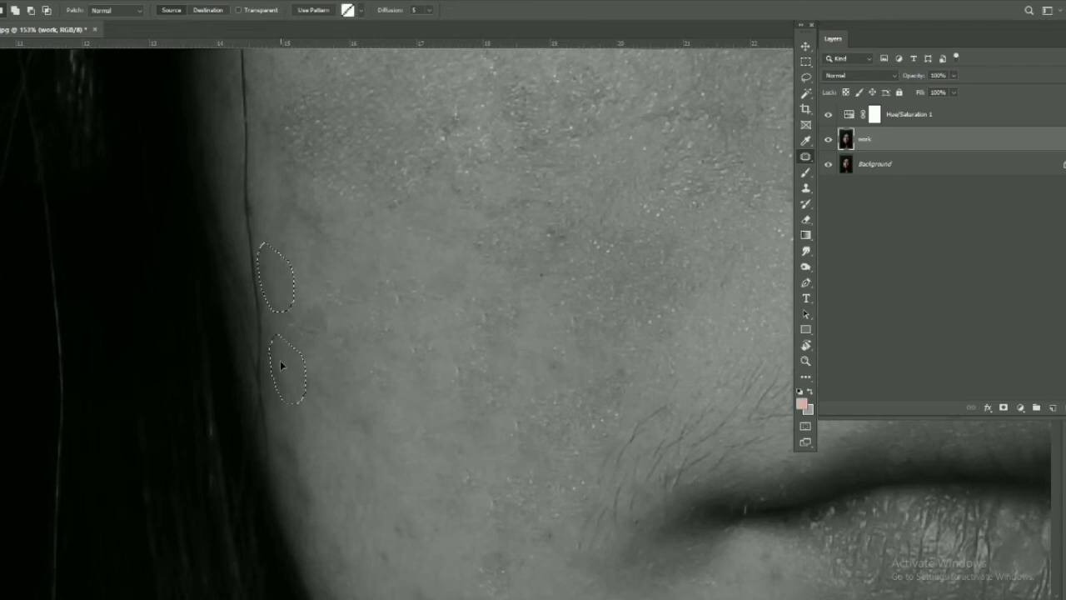
Patch the blemishes along the jaw edge and near the mouth, then zoom out.
drag(294, 438, 313, 508)
drag(283, 435, 277, 379)
scroll(350, 250, down, 5)
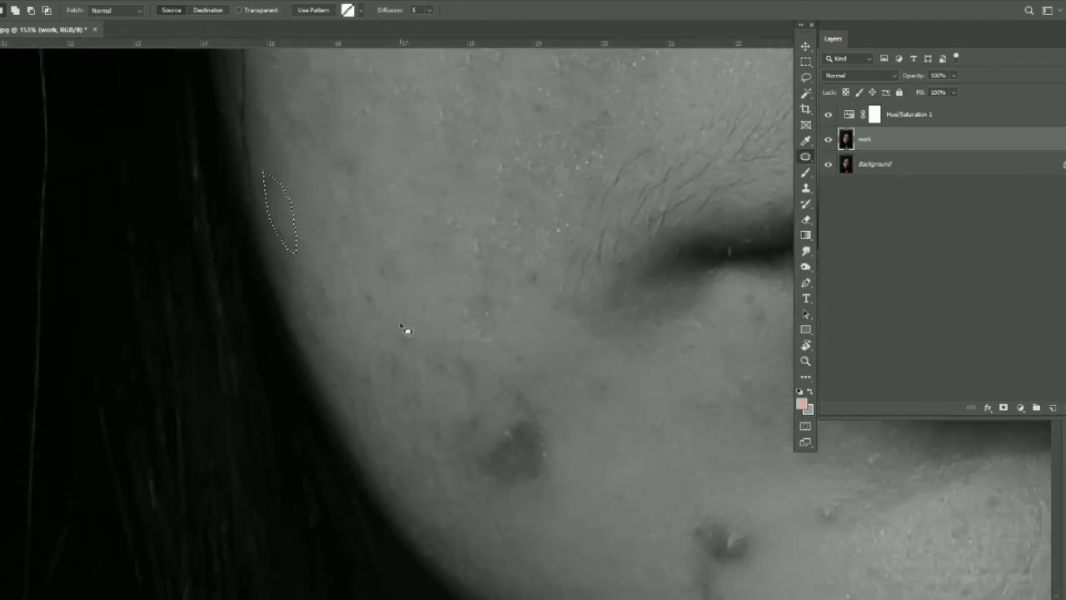
mouse_move(391, 267)
mouse_down()
mouse_move(398, 301)
mouse_move(452, 285)
mouse_up()
click(530, 360)
drag(542, 274, 554, 291)
scroll(488, 307, down, 3)
scroll(459, 357, down, 2)
scroll(542, 328, down, 2)
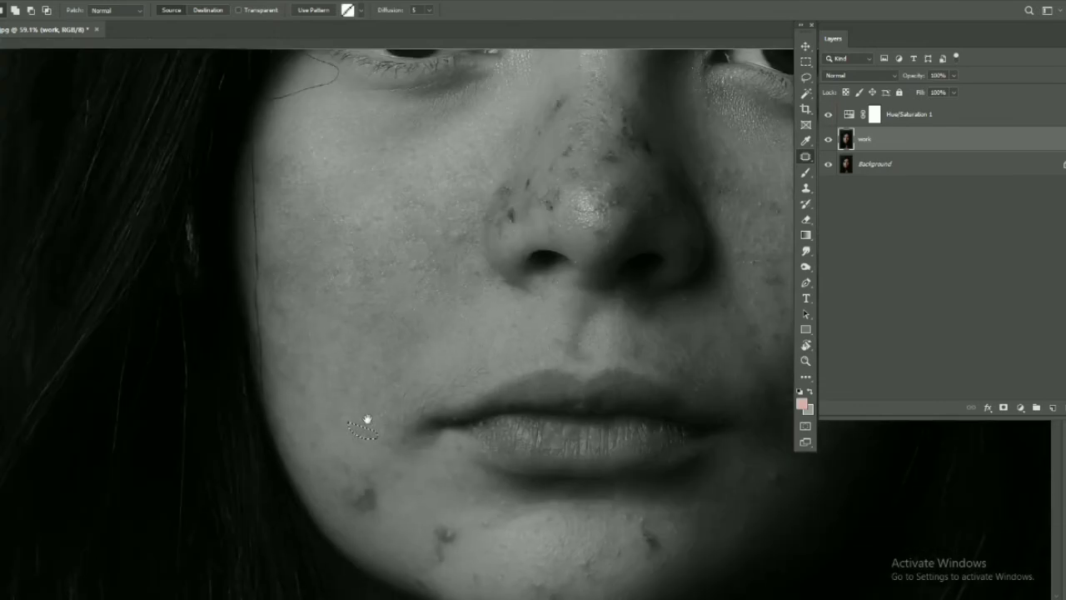
Patch the first blemish on the right cheek beside the nose with clean skin.
scroll(391, 381, down, 3)
scroll(305, 362, down, 1)
scroll(380, 309, down, 1)
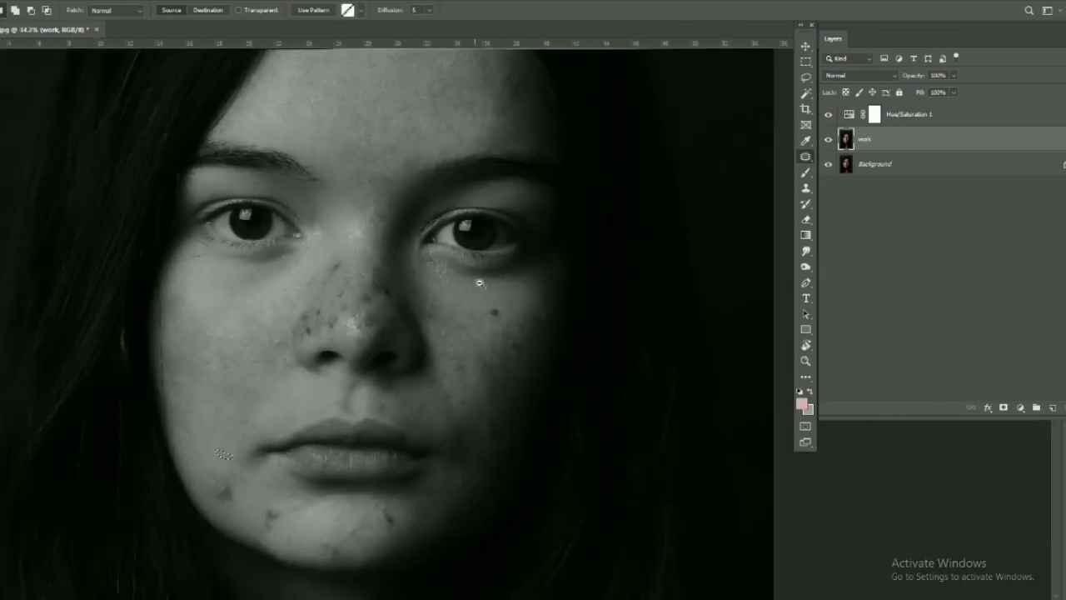
scroll(483, 280, up, 2)
scroll(484, 284, up, 3)
scroll(495, 309, up, 2)
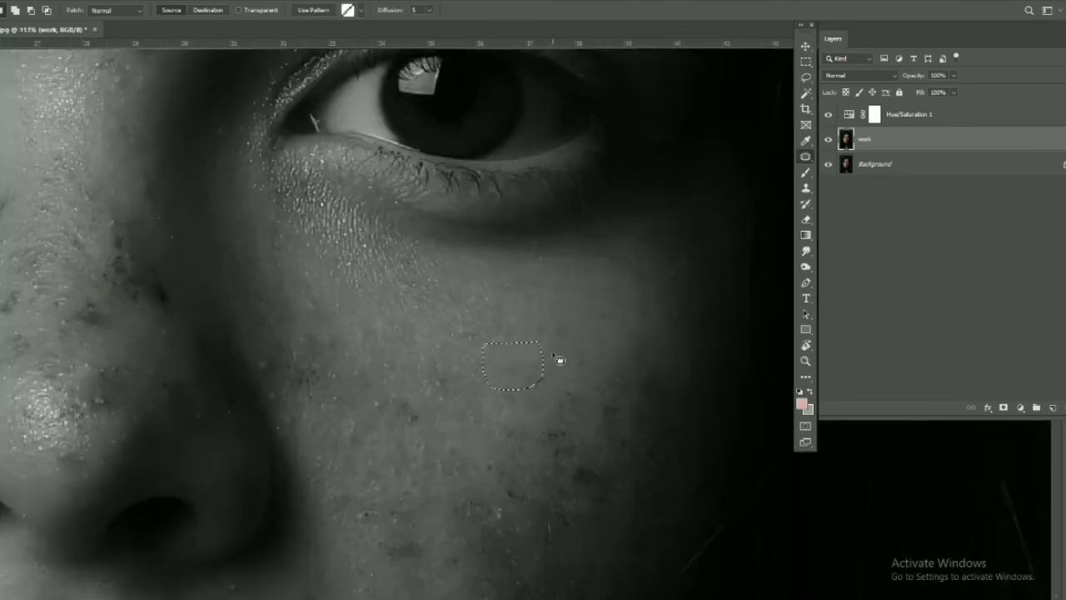
scroll(533, 358, down, 1)
drag(379, 290, 311, 291)
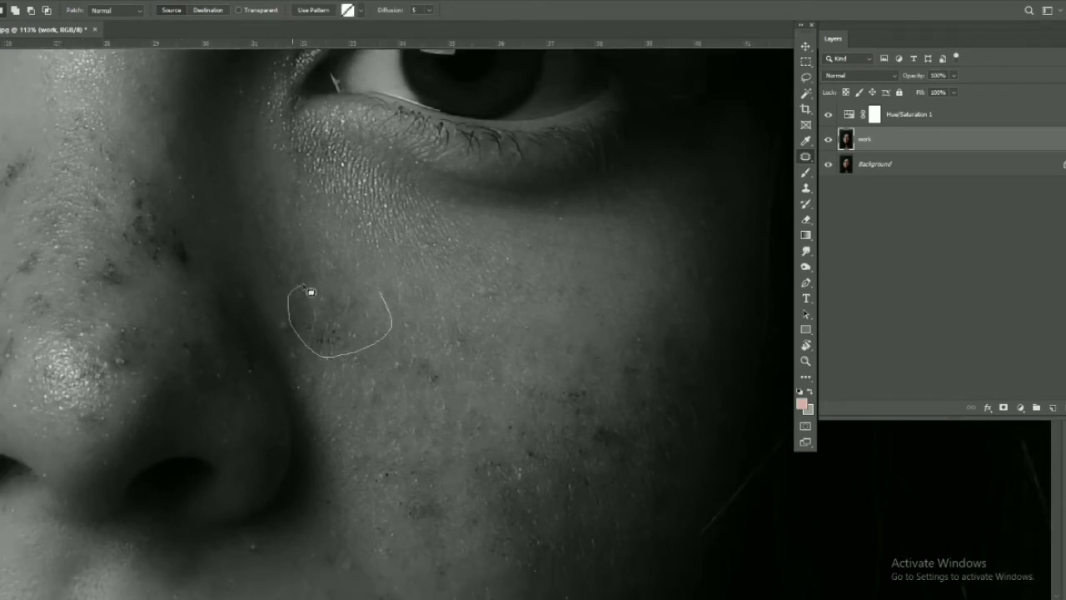
mouse_move(385, 382)
mouse_down()
mouse_move(365, 340)
mouse_move(411, 261)
mouse_up()
key(ctrl+d)
Patch two more dark spots on the right cheek with nearby clean skin.
scroll(391, 291, down, 2)
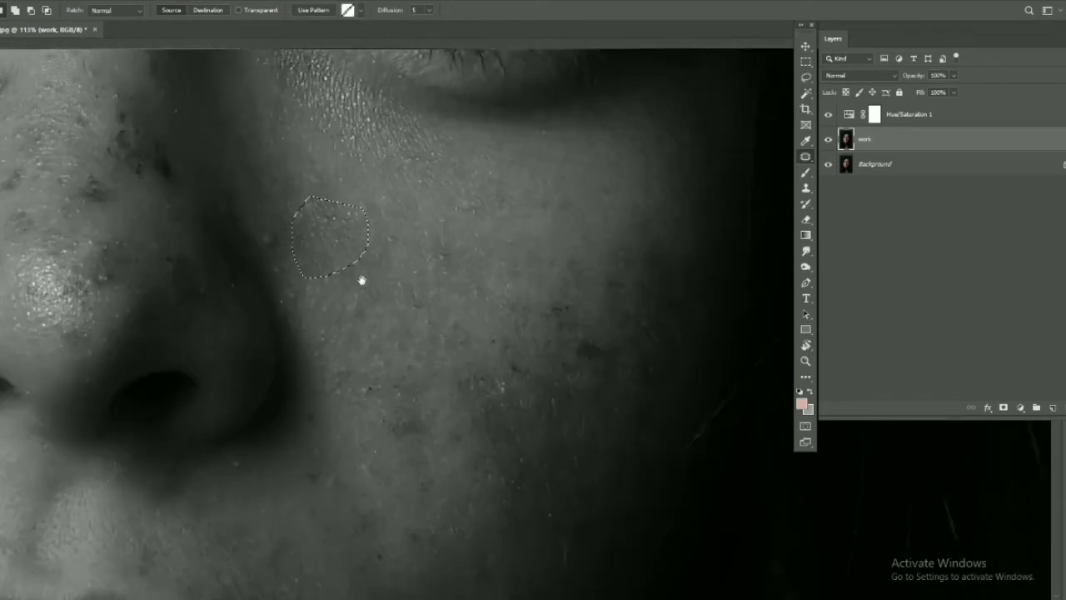
drag(349, 267, 366, 244)
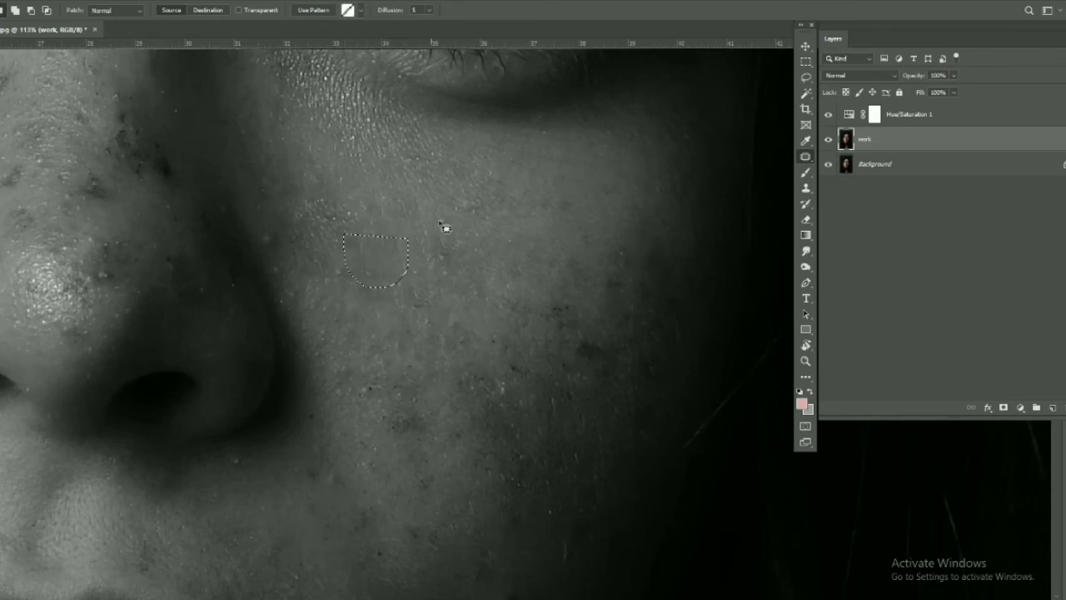
drag(445, 225, 440, 226)
mouse_move(414, 303)
mouse_down()
mouse_move(492, 238)
mouse_move(516, 191)
mouse_up()
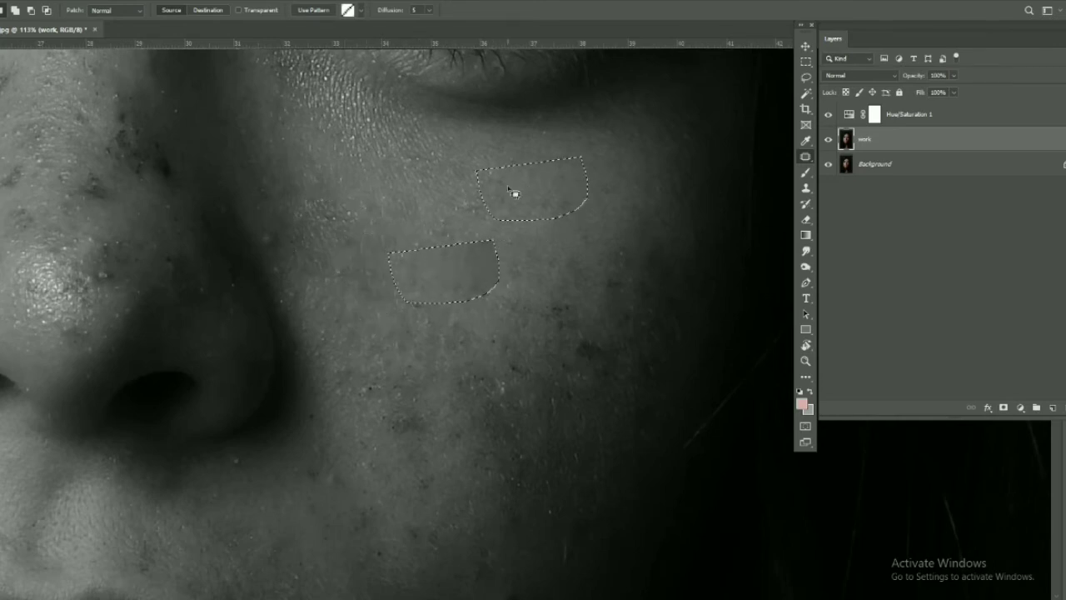
key(ctrl+d)
scroll(433, 250, down, 2)
mouse_move(469, 256)
mouse_down()
mouse_move(424, 283)
mouse_move(400, 227)
mouse_move(414, 245)
mouse_up()
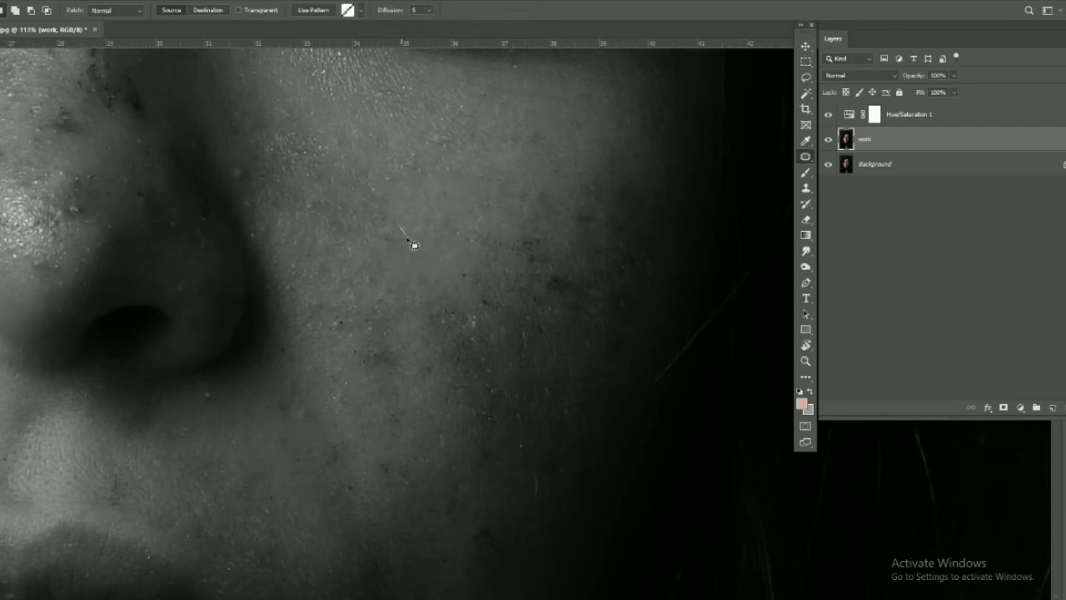
mouse_move(392, 177)
mouse_down()
mouse_move(369, 234)
mouse_move(392, 138)
mouse_up()
key(ctrl+d)
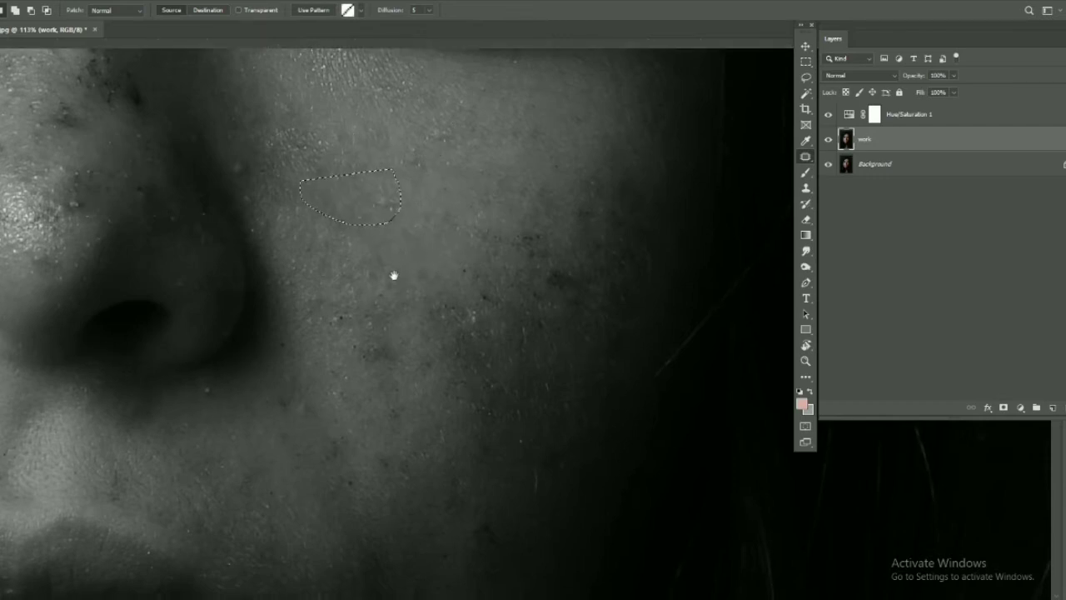
Heal further cheek spots, including a blemish lower on the cheek, with skin from above.
scroll(392, 276, down, 1)
drag(403, 266, 406, 327)
mouse_move(376, 288)
mouse_down()
mouse_move(392, 249)
mouse_move(367, 275)
mouse_up()
key(ctrl+d)
mouse_move(398, 310)
mouse_down()
mouse_move(391, 350)
mouse_move(344, 352)
mouse_move(420, 341)
mouse_move(391, 250)
mouse_up()
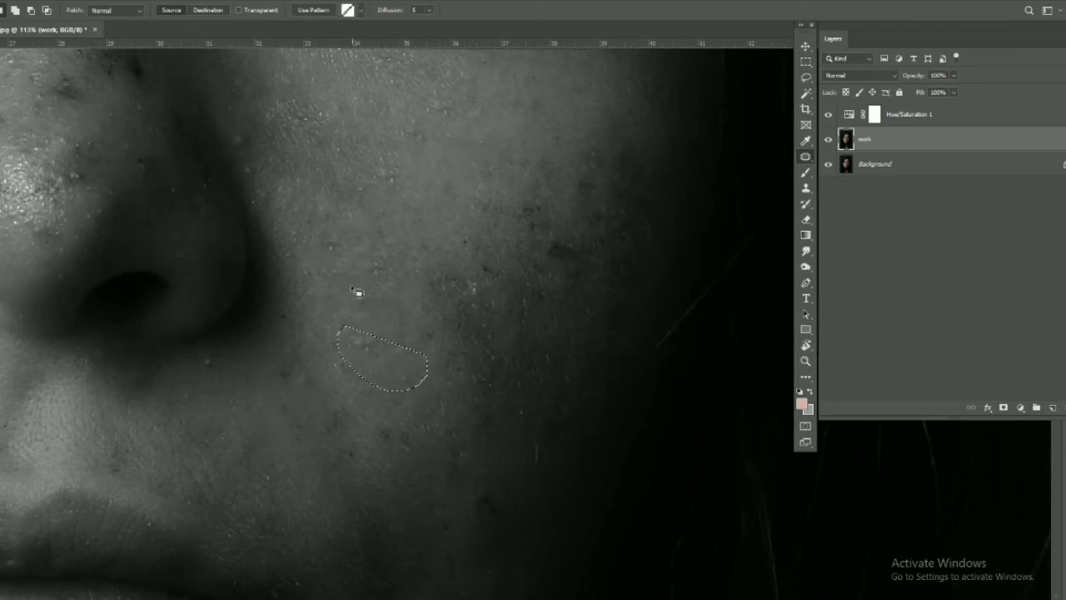
key(ctrl+d)
drag(348, 354, 441, 172)
key(ctrl+d)
mouse_move(383, 312)
mouse_down()
mouse_move(386, 337)
mouse_move(356, 305)
mouse_move(429, 266)
mouse_up()
key(ctrl+d)
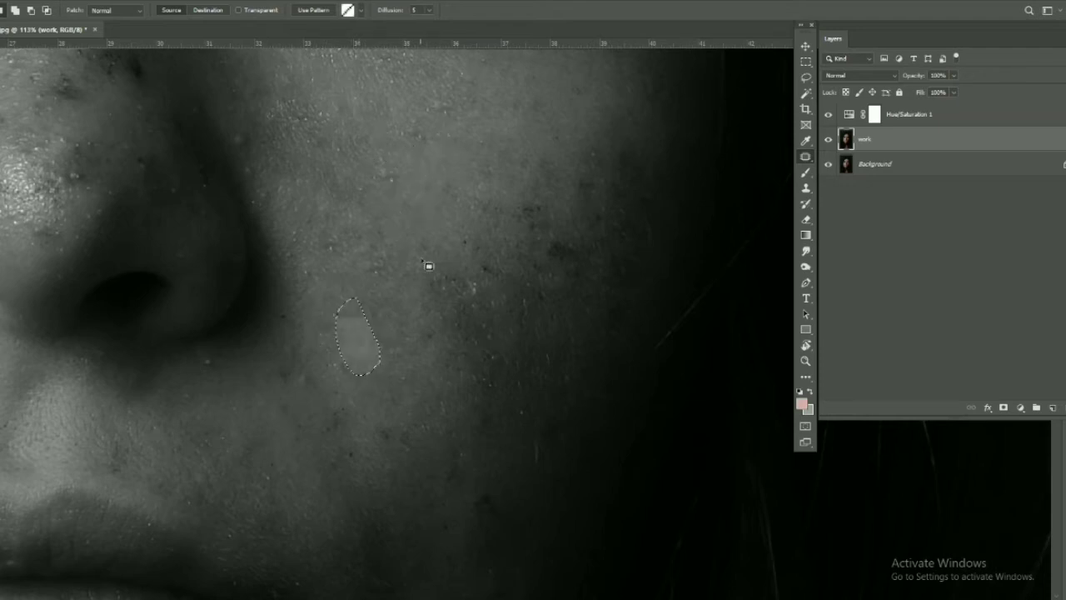
Patch the spot beside the nose and the blemishes on the cheek below the eye.
mouse_move(392, 369)
mouse_down()
mouse_move(412, 273)
mouse_move(393, 341)
mouse_up()
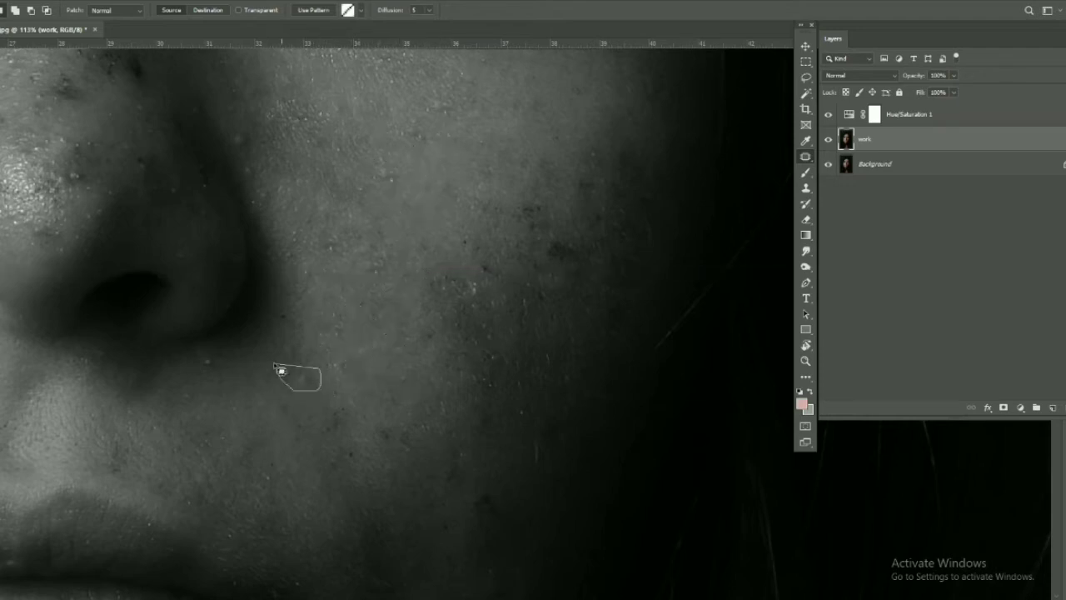
drag(281, 371, 359, 337)
key(ctrl+d)
scroll(383, 404, down, 2)
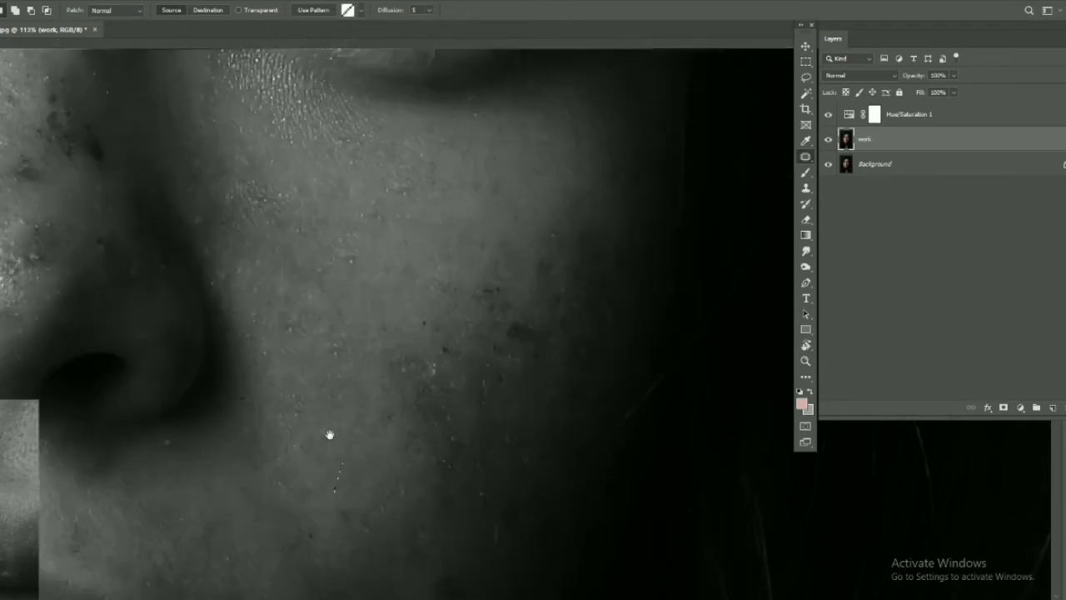
scroll(352, 424, down, 2)
scroll(360, 408, down, 2)
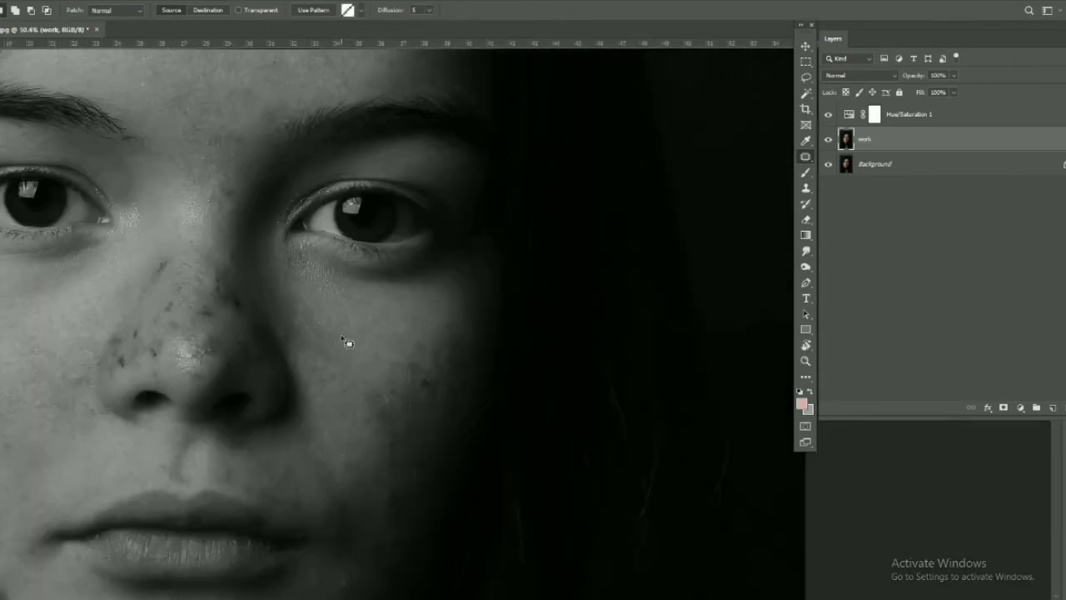
scroll(403, 358, up, 2)
scroll(405, 357, up, 3)
drag(448, 332, 413, 346)
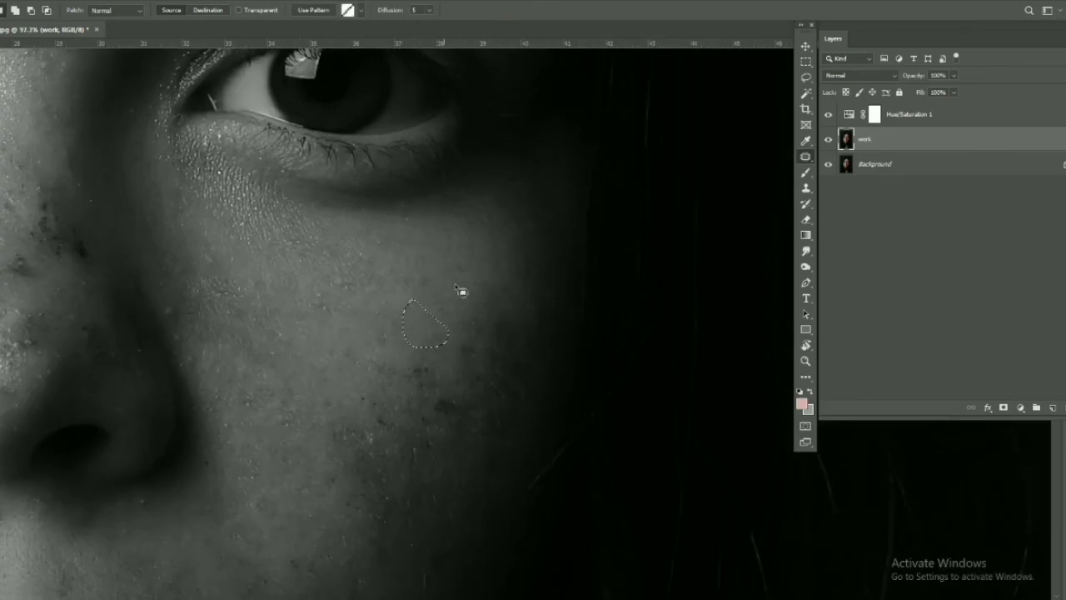
drag(489, 312, 473, 367)
drag(422, 329, 439, 353)
Patch the remaining lower cheek spots, then bring the lips and chin into view.
scroll(439, 353, down, 2)
scroll(435, 314, down, 2)
drag(381, 257, 379, 219)
drag(416, 234, 423, 172)
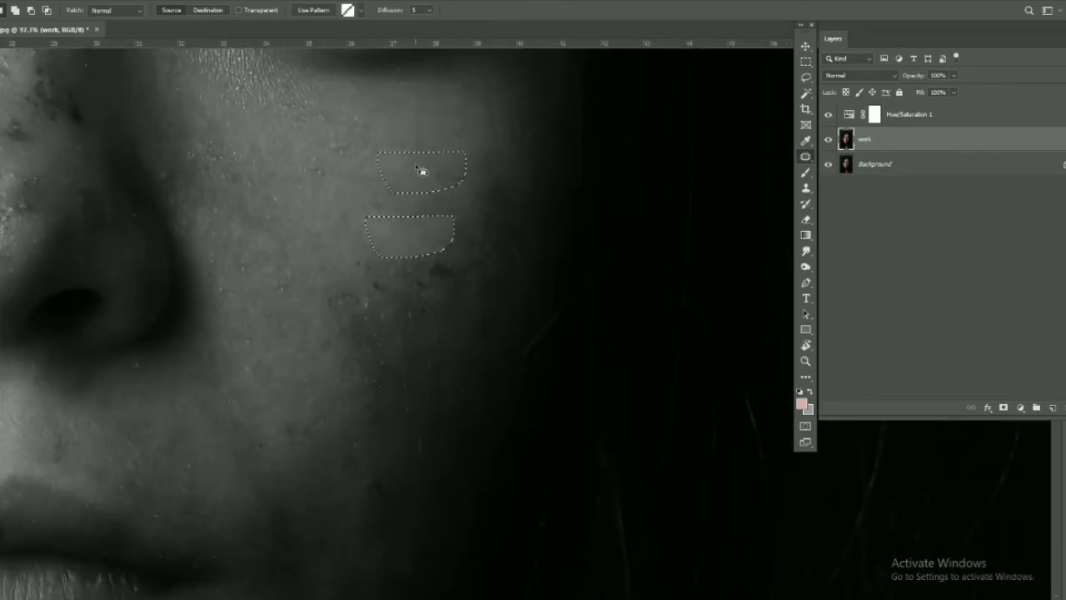
drag(325, 268, 322, 283)
mouse_move(408, 249)
mouse_down()
mouse_move(327, 268)
mouse_move(392, 155)
mouse_move(239, 160)
mouse_move(162, 180)
mouse_up()
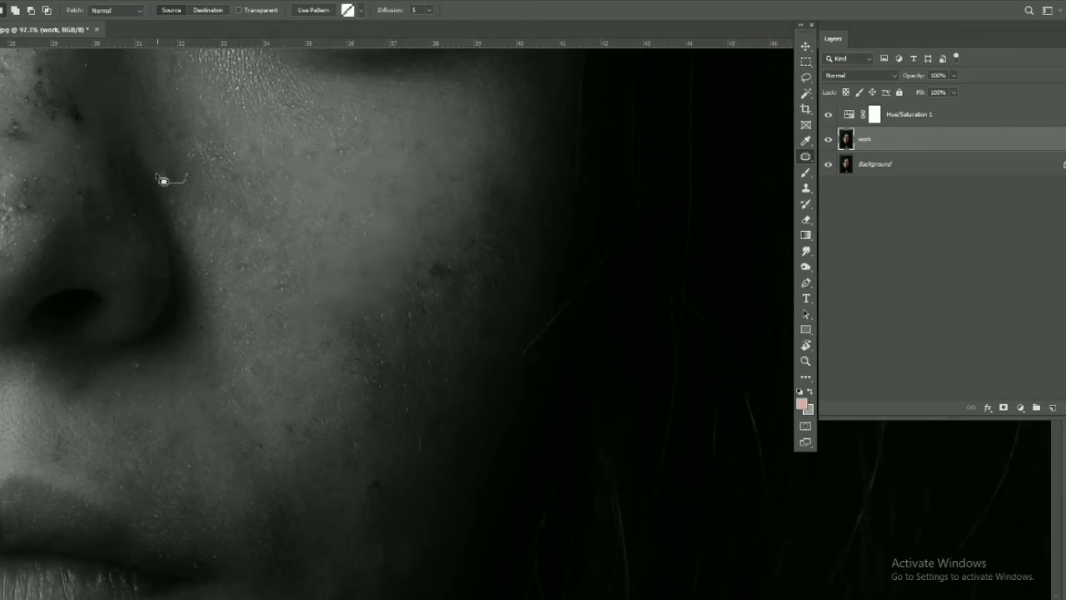
mouse_move(450, 252)
mouse_down()
mouse_move(369, 257)
mouse_move(450, 251)
mouse_up()
drag(408, 275, 417, 195)
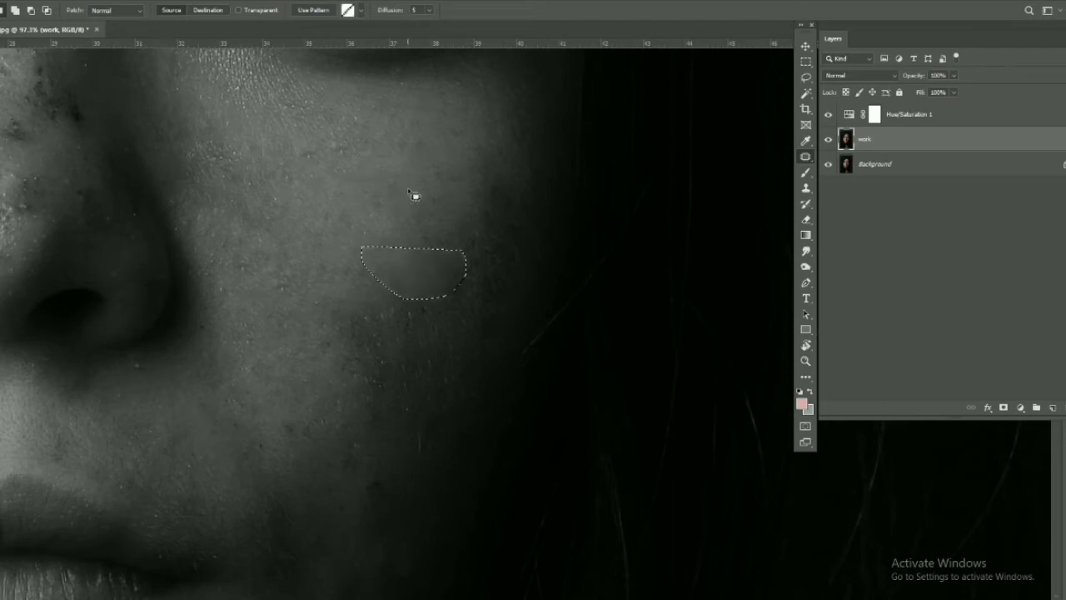
mouse_move(318, 302)
mouse_down()
mouse_move(352, 377)
mouse_move(333, 308)
mouse_up()
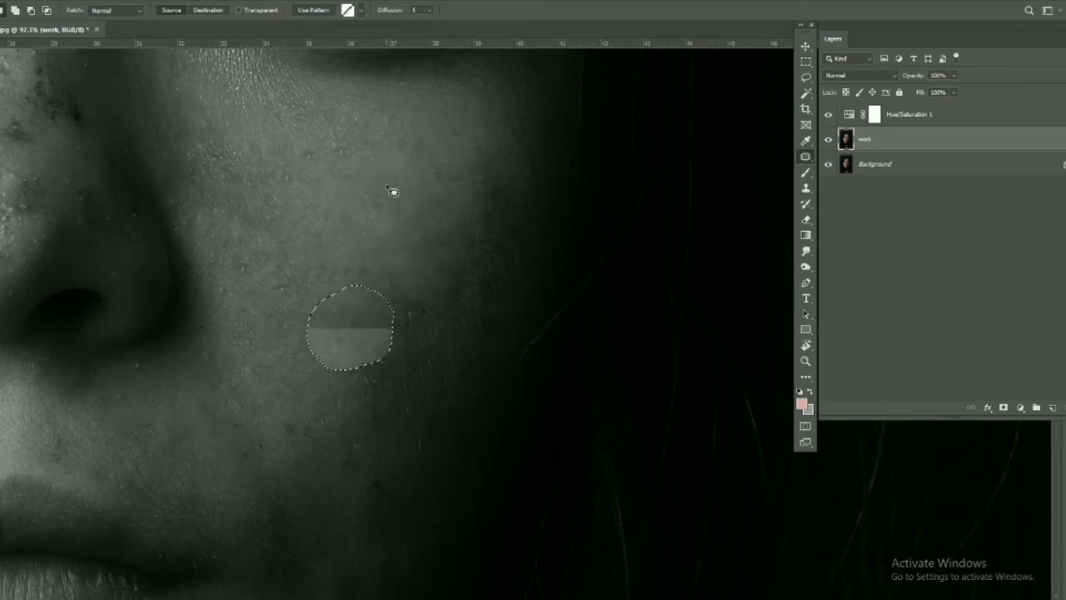
scroll(377, 245, down, 3)
drag(250, 305, 295, 393)
scroll(419, 447, down, 5)
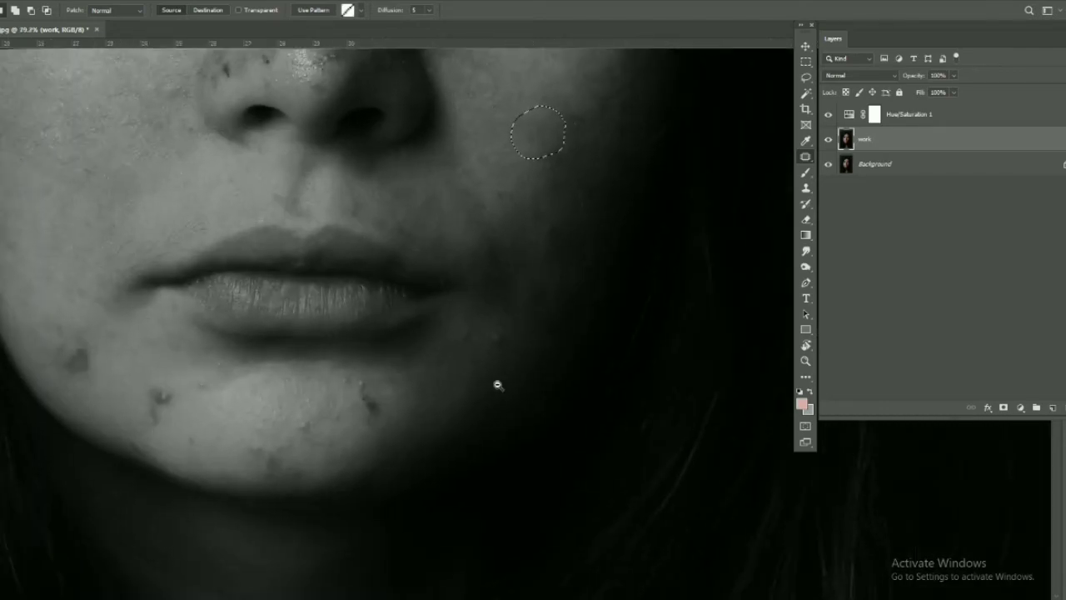
Patch the blemish below the lower lip with clean skin to its right.
scroll(516, 350, up, 3)
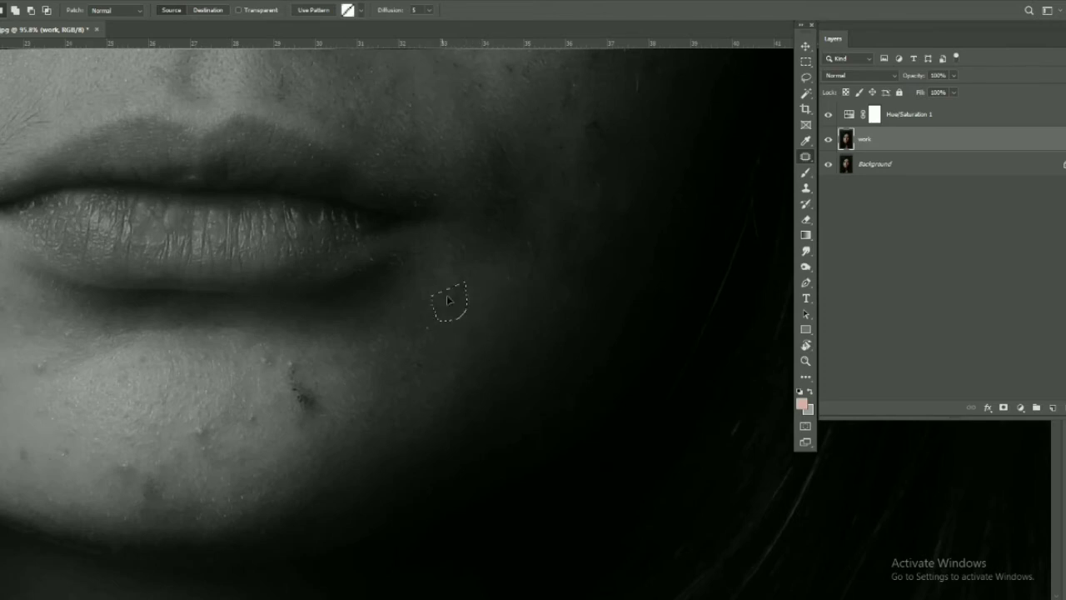
scroll(438, 300, up, 3)
drag(374, 282, 399, 344)
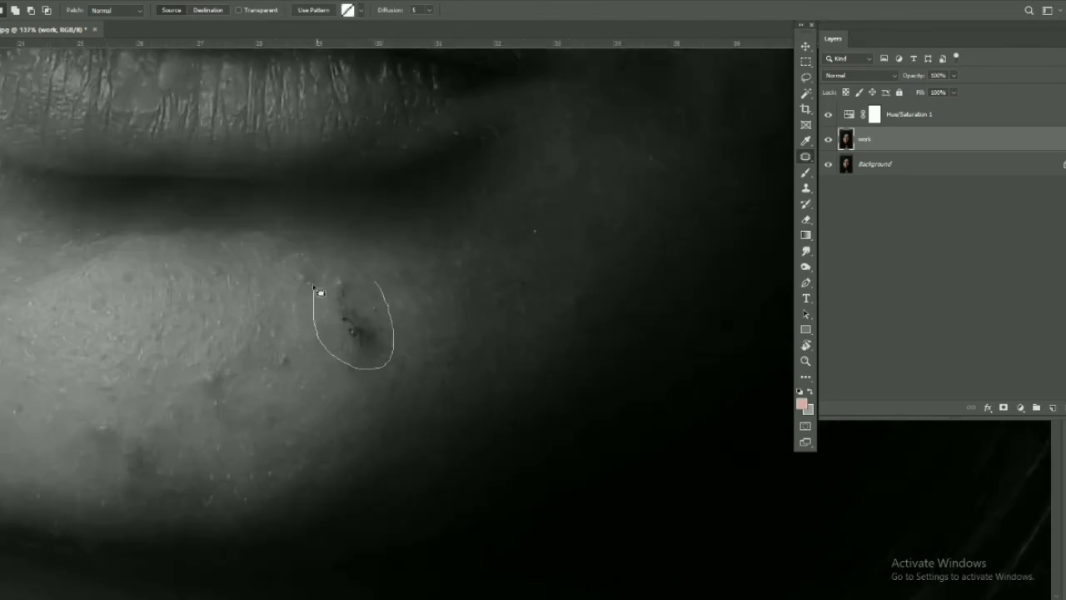
drag(319, 292, 314, 281)
drag(359, 320, 433, 308)
key(ctrl+d)
Patch the small chin spots, including one on the left of the chin.
drag(310, 265, 315, 270)
mouse_move(296, 364)
mouse_down()
mouse_move(287, 344)
mouse_move(351, 312)
mouse_move(274, 411)
mouse_up()
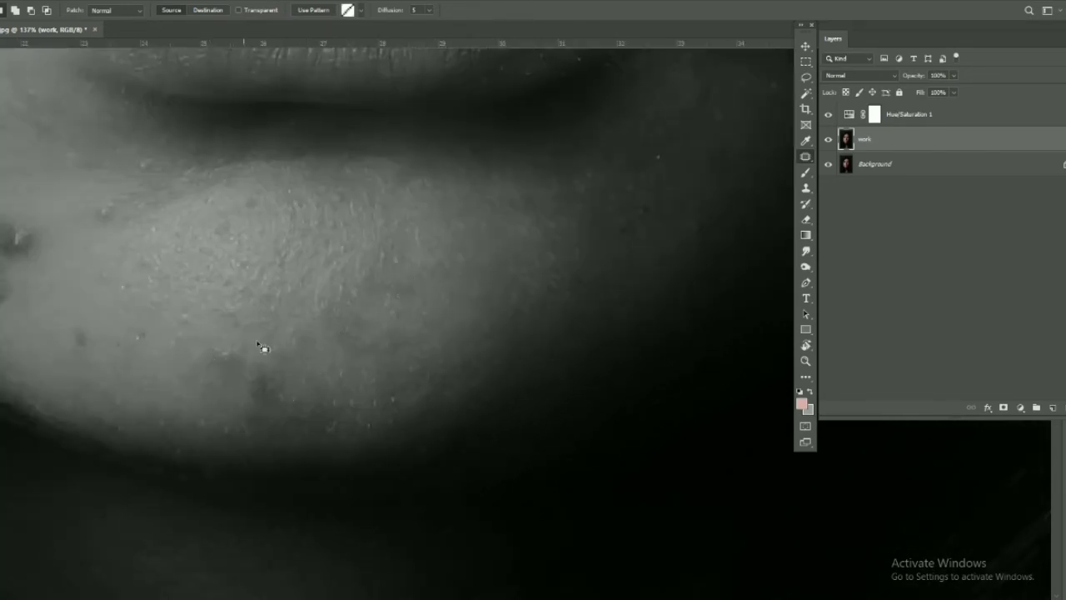
mouse_move(161, 326)
mouse_down()
mouse_move(197, 352)
mouse_move(164, 356)
mouse_move(157, 334)
mouse_up()
drag(166, 252, 204, 297)
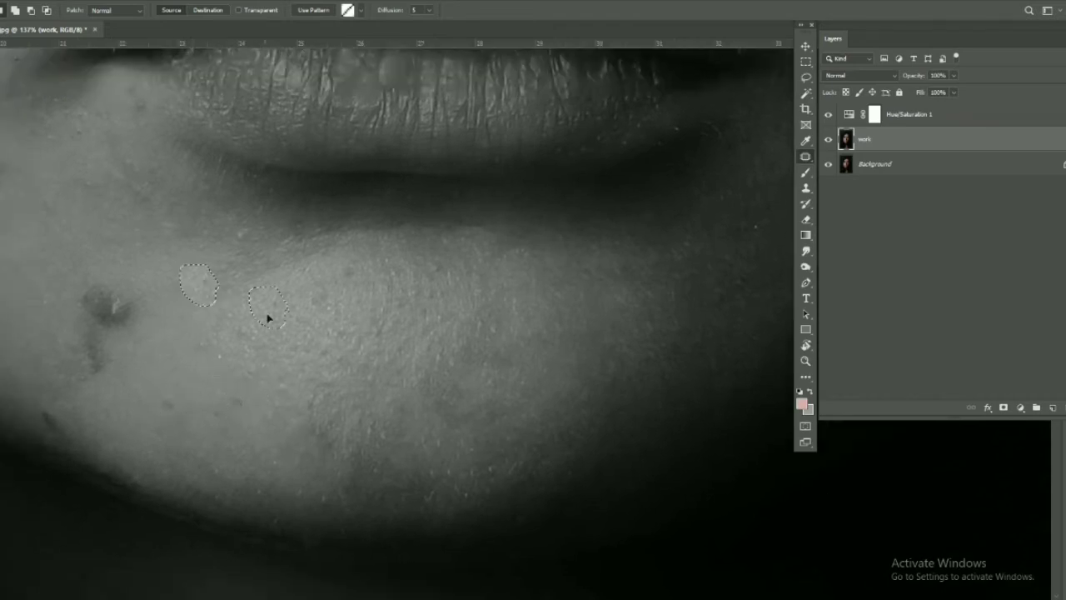
mouse_move(227, 350)
mouse_down()
mouse_move(233, 379)
mouse_move(374, 250)
mouse_move(234, 409)
mouse_up()
Patch away the dark blemish beside the mouth corner and the dark mark on the lower cheek.
mouse_move(100, 308)
mouse_down()
mouse_move(297, 321)
mouse_move(278, 314)
mouse_move(250, 219)
mouse_up()
mouse_move(338, 339)
mouse_down()
mouse_move(246, 310)
mouse_move(340, 381)
mouse_move(252, 241)
mouse_up()
scroll(252, 241, up, 3)
drag(260, 320, 259, 411)
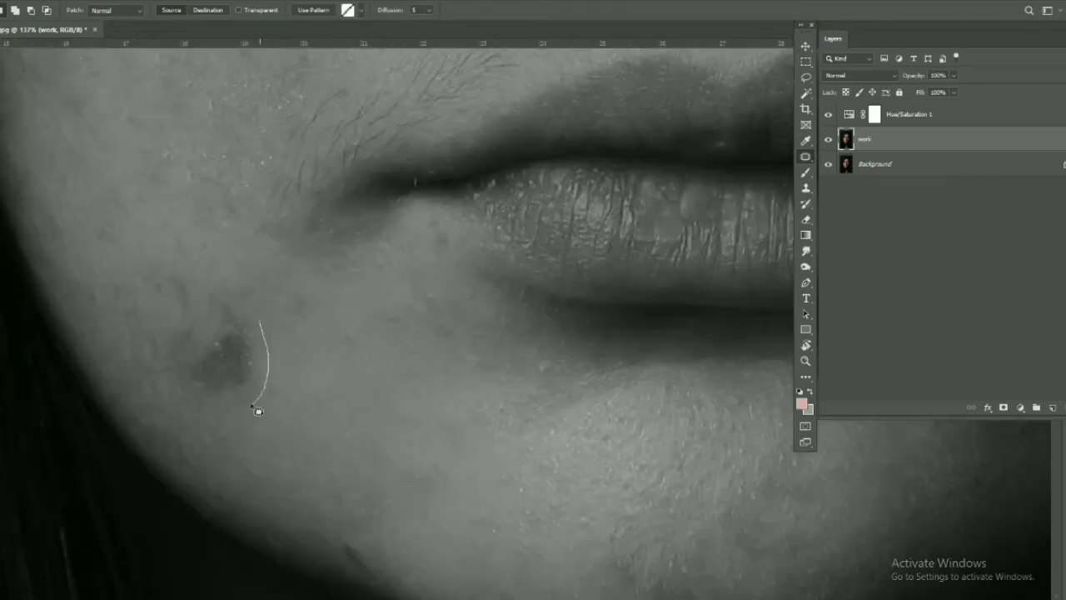
drag(213, 335, 361, 441)
drag(317, 327, 360, 369)
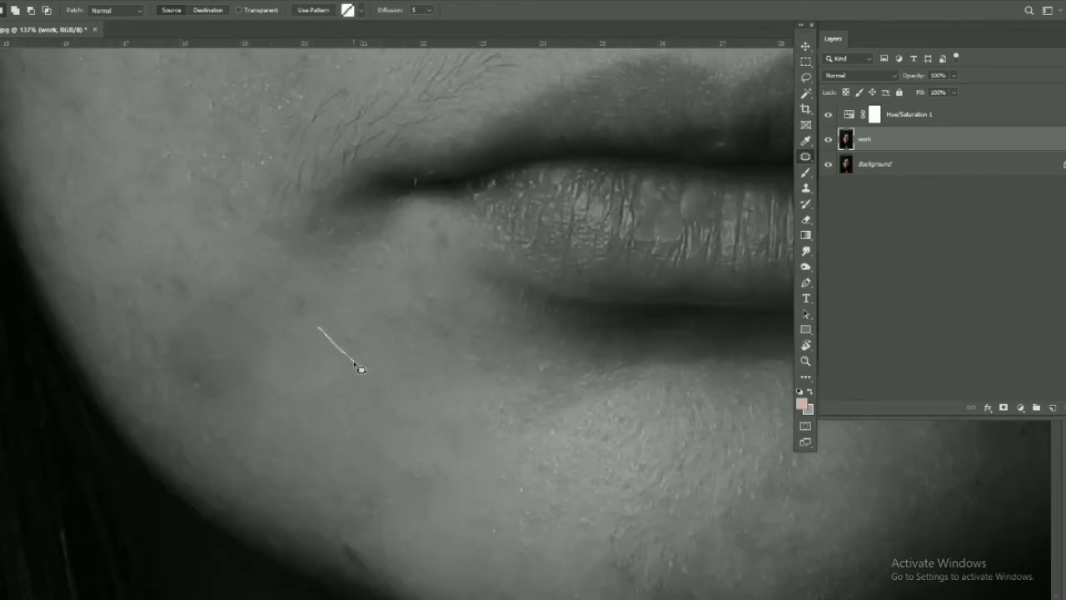
drag(225, 409, 250, 326)
Patch the remaining cheek spots near the mouth and outline a spot below the lip.
drag(233, 375, 397, 431)
drag(285, 276, 326, 354)
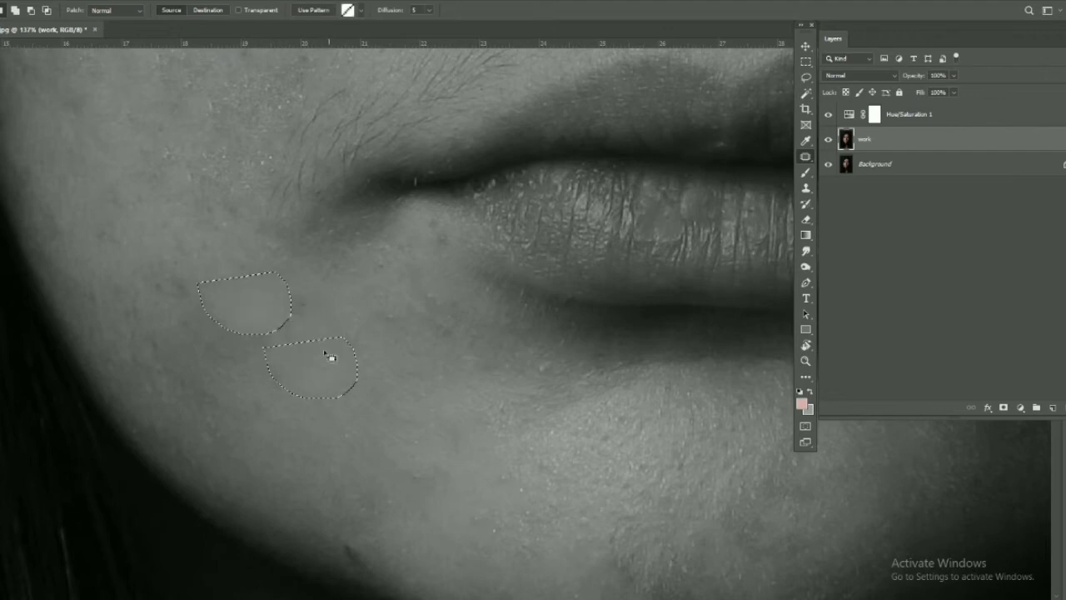
mouse_move(191, 243)
mouse_down()
mouse_move(174, 317)
mouse_move(190, 243)
mouse_up()
mouse_move(390, 284)
mouse_down()
mouse_move(306, 308)
mouse_move(364, 336)
mouse_up()
drag(339, 294, 285, 347)
key(ctrl+d)
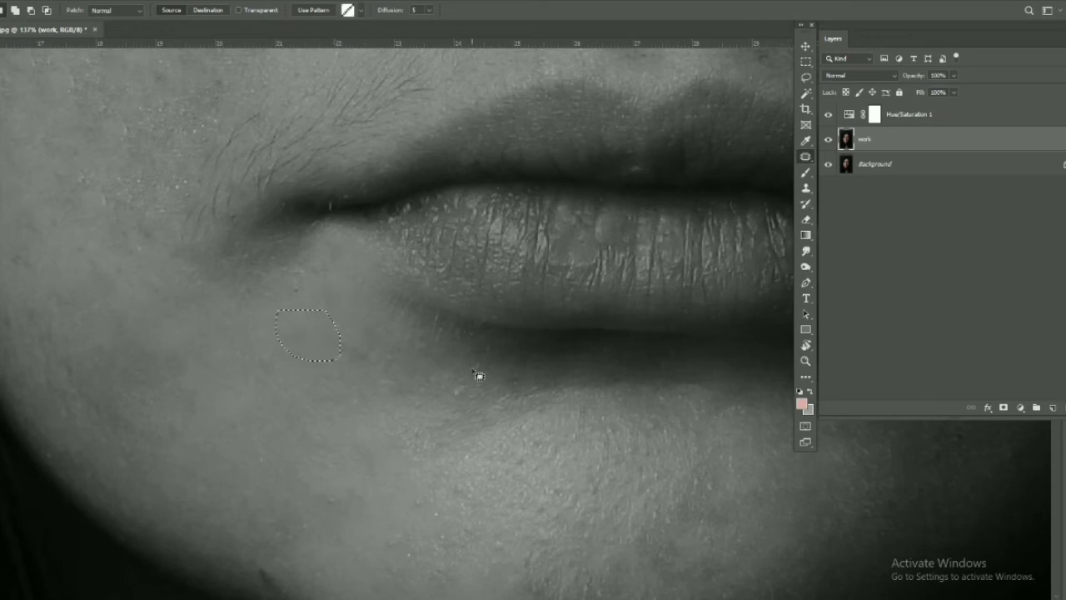
drag(479, 375, 447, 422)
scroll(333, 400, down, 3)
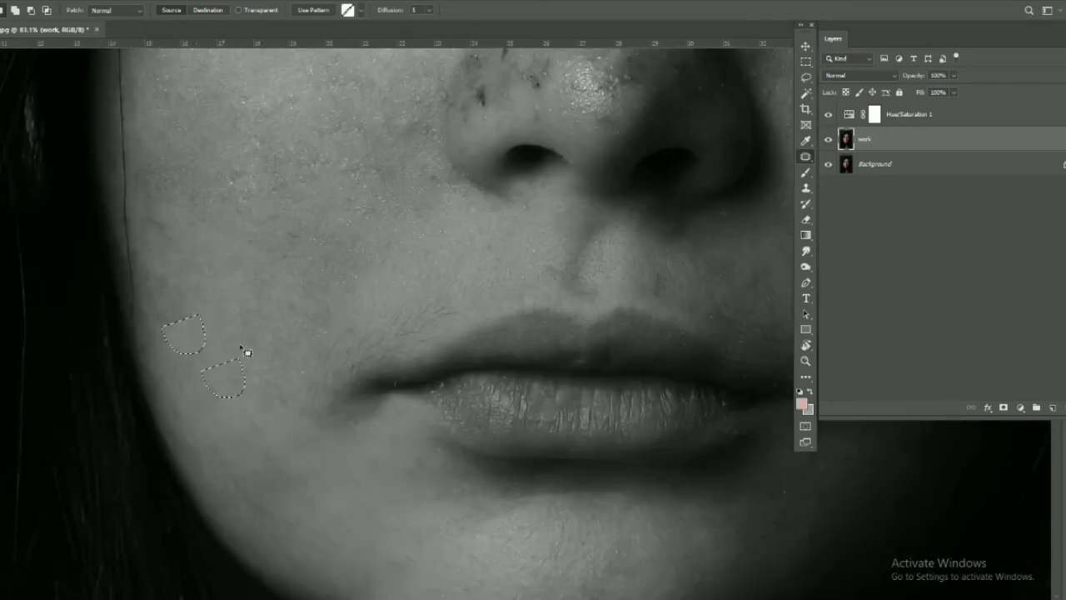
Patch the dark spots beside the nose with nearby clean skin.
scroll(308, 333, up, 3)
scroll(449, 346, up, 3)
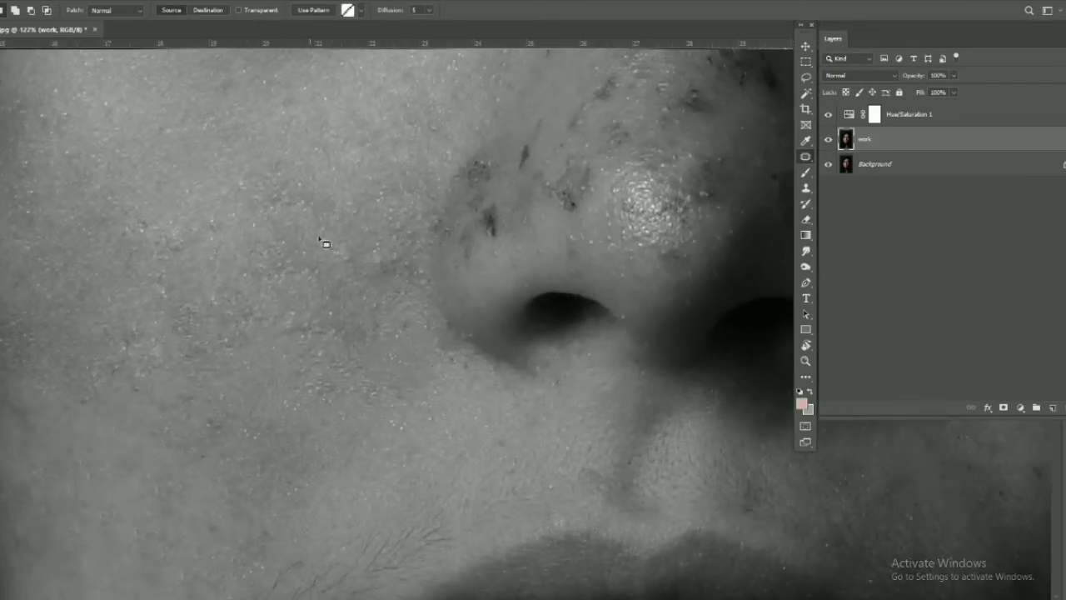
scroll(353, 214, down, 3)
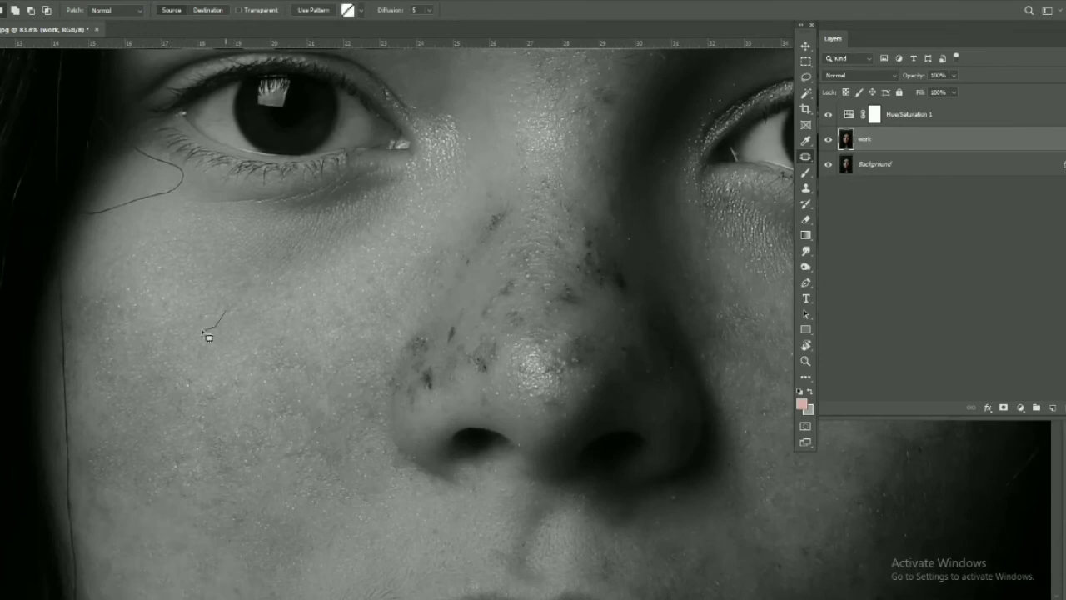
scroll(333, 367, up, 2)
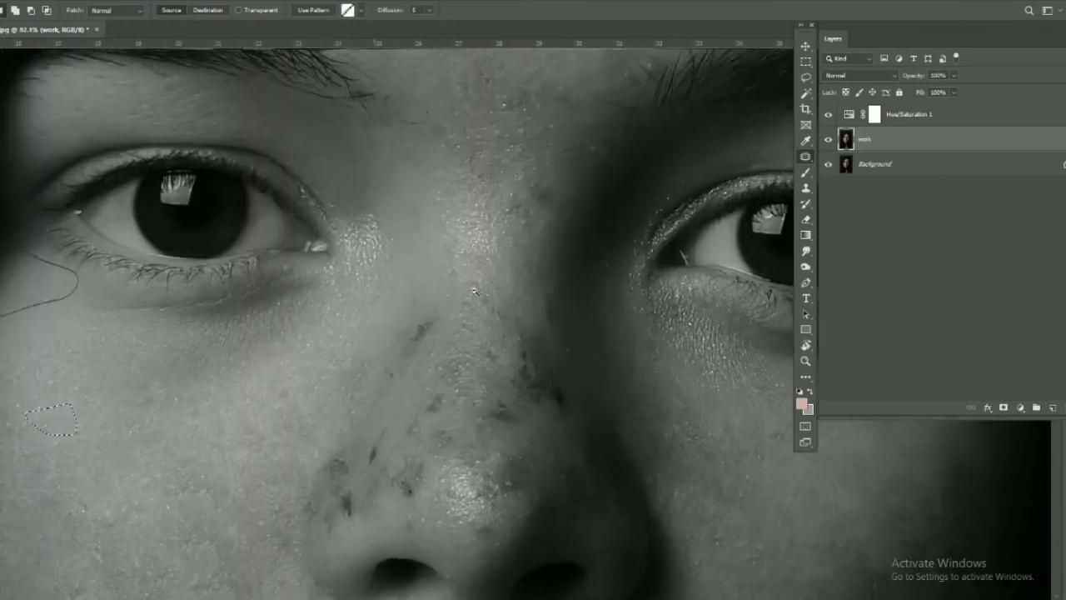
scroll(447, 328, up, 2)
drag(399, 344, 412, 245)
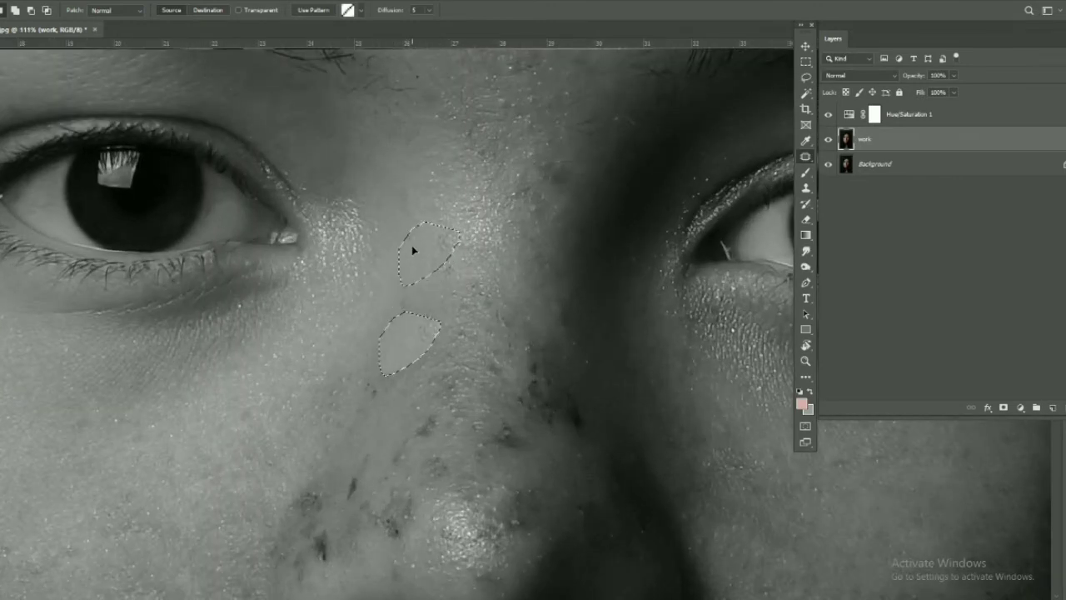
mouse_move(366, 366)
mouse_down()
mouse_move(371, 406)
mouse_move(404, 336)
mouse_up()
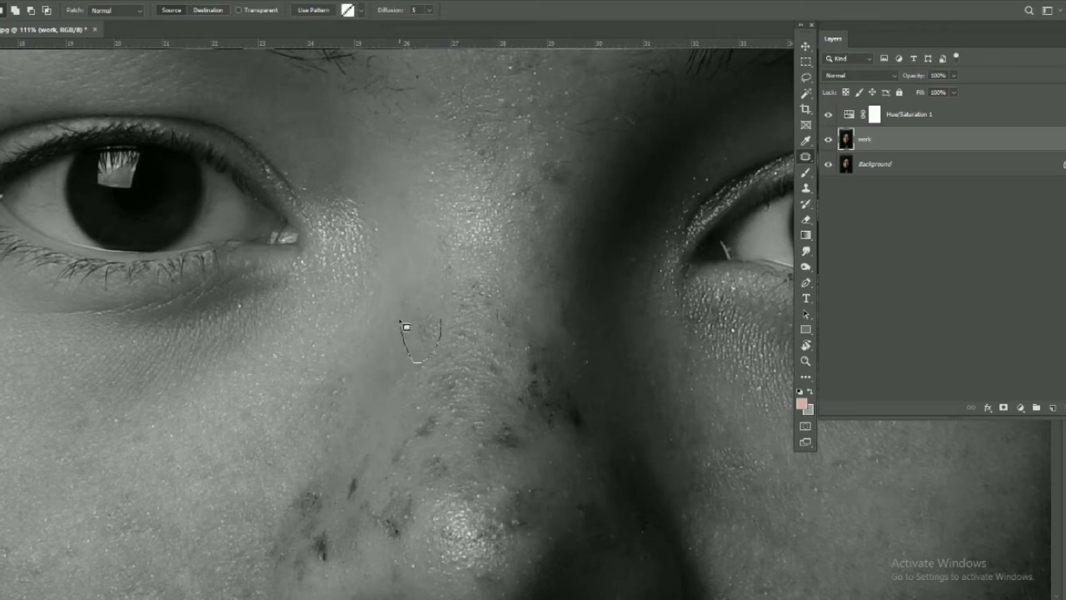
Patch the blemishes between the eyes and on the nose bridge with clean forehead skin.
drag(419, 281, 380, 408)
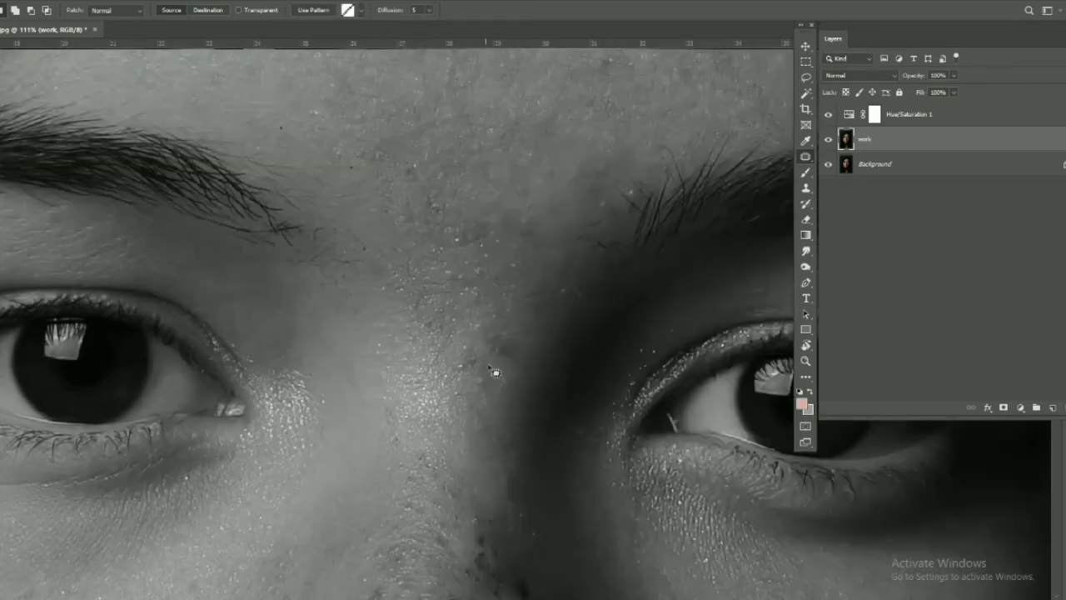
mouse_move(454, 365)
mouse_down()
mouse_move(465, 326)
mouse_move(380, 317)
mouse_up()
drag(399, 154, 401, 157)
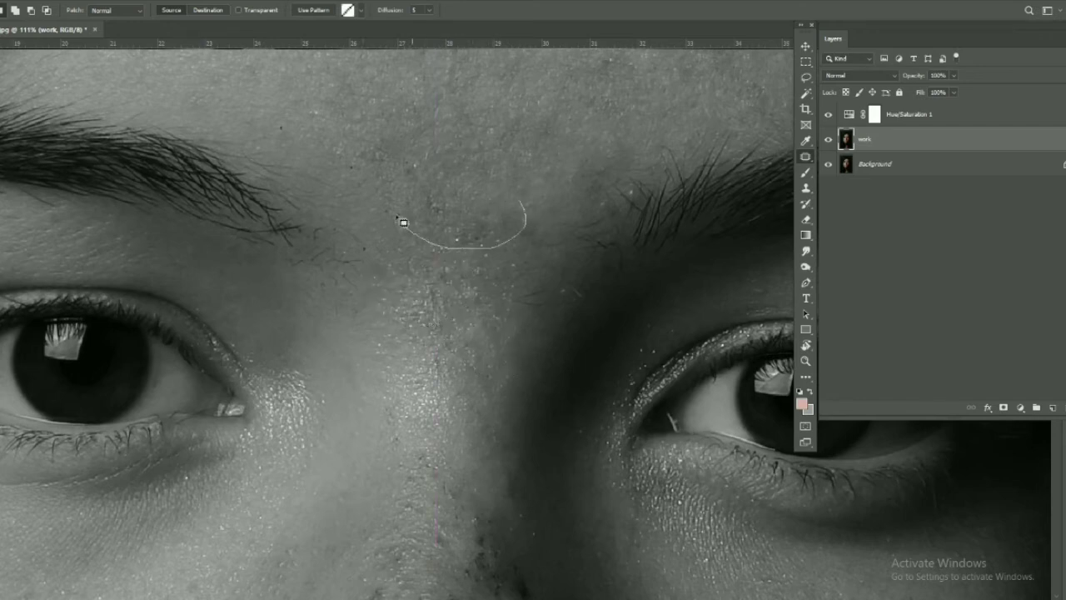
drag(446, 210, 473, 136)
scroll(472, 135, down, 3)
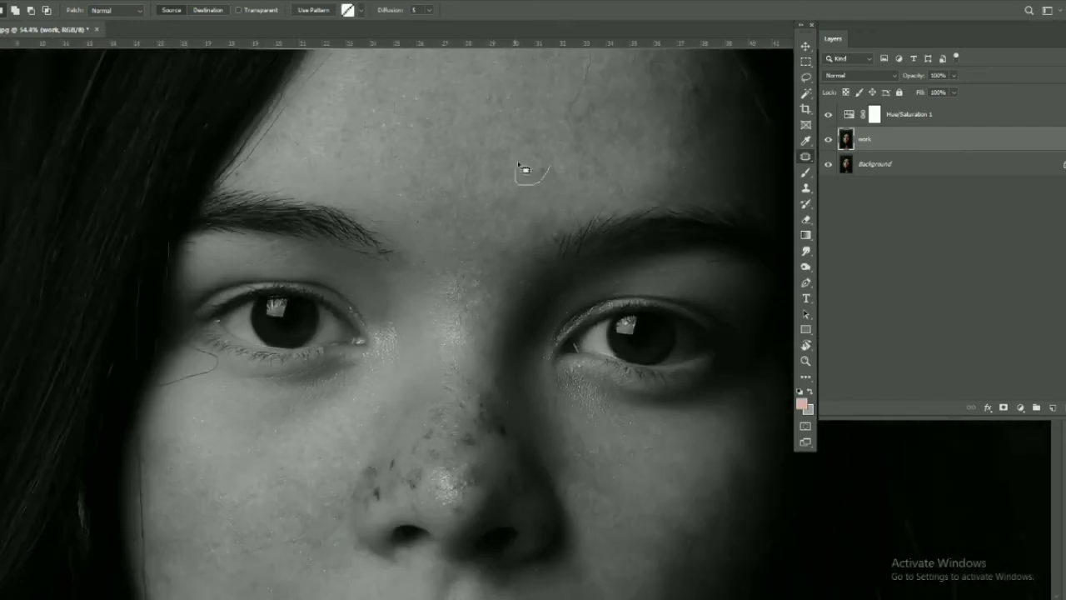
scroll(485, 247, up, 3)
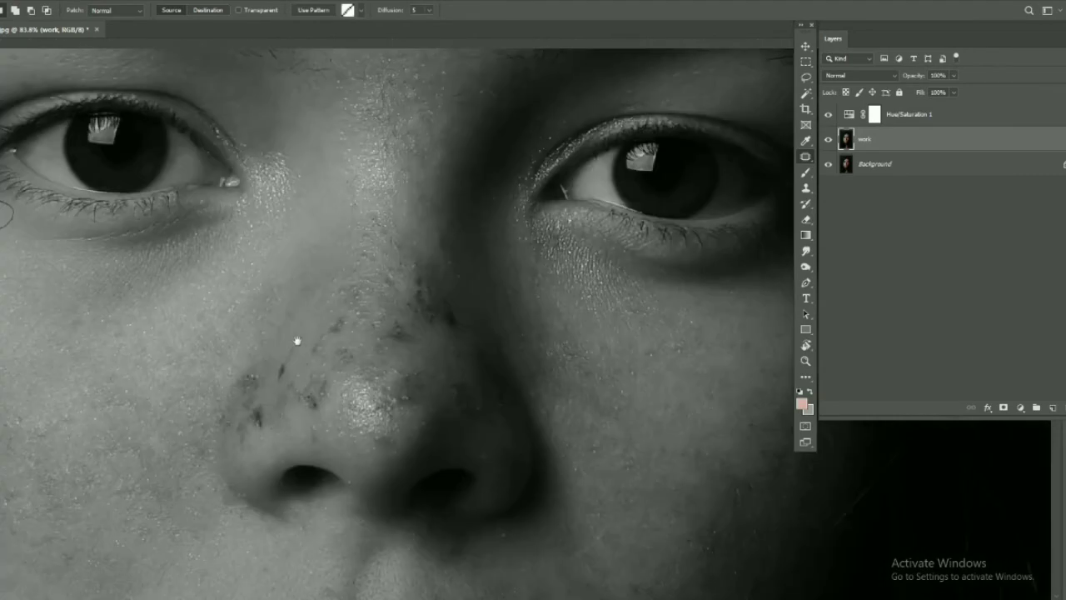
Patch the blemishes on the upper nose with clean skin from above.
scroll(332, 332, up, 2)
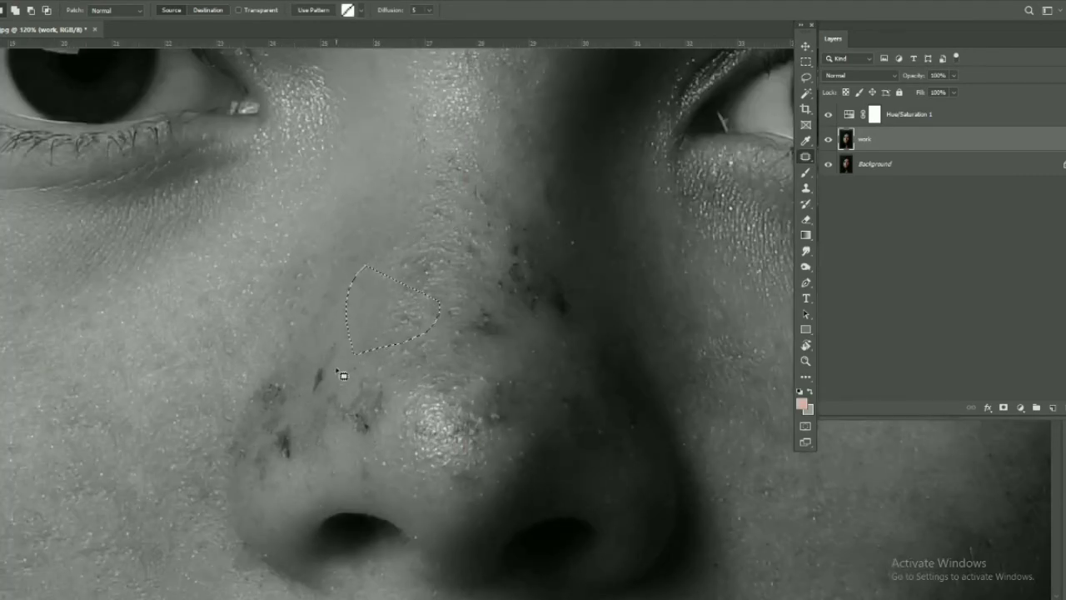
mouse_move(401, 385)
mouse_down()
mouse_move(373, 442)
mouse_move(345, 391)
mouse_move(404, 317)
mouse_up()
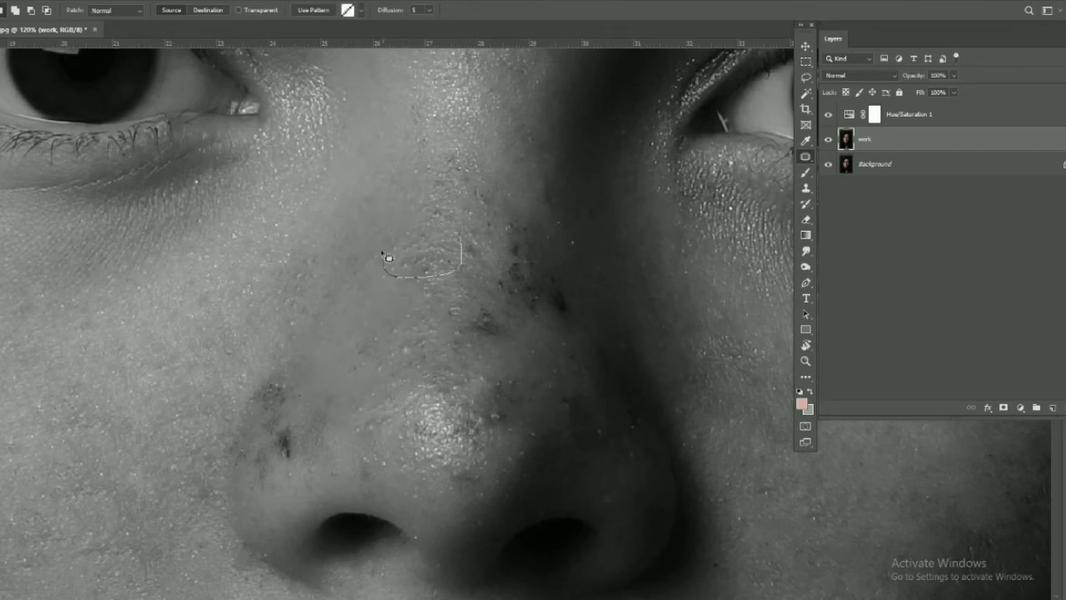
drag(388, 258, 430, 109)
mouse_move(471, 140)
mouse_down()
mouse_move(465, 208)
mouse_move(444, 113)
mouse_up()
drag(442, 150, 480, 123)
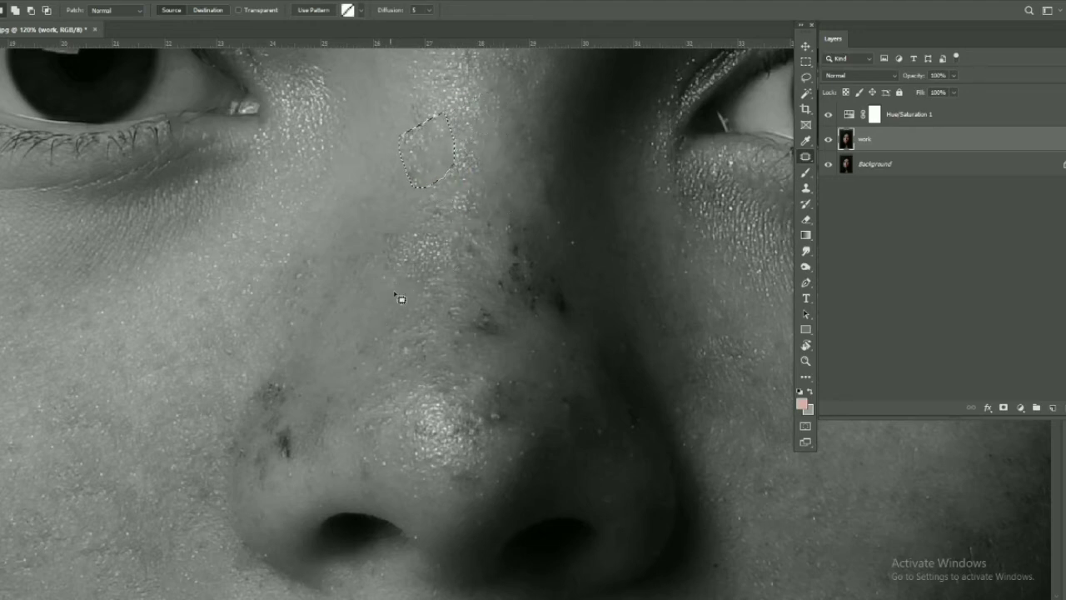
Patch the dark spots on the right side of the nose and beside the bridge.
mouse_move(437, 241)
mouse_down()
mouse_move(388, 254)
mouse_move(445, 208)
mouse_move(439, 241)
mouse_up()
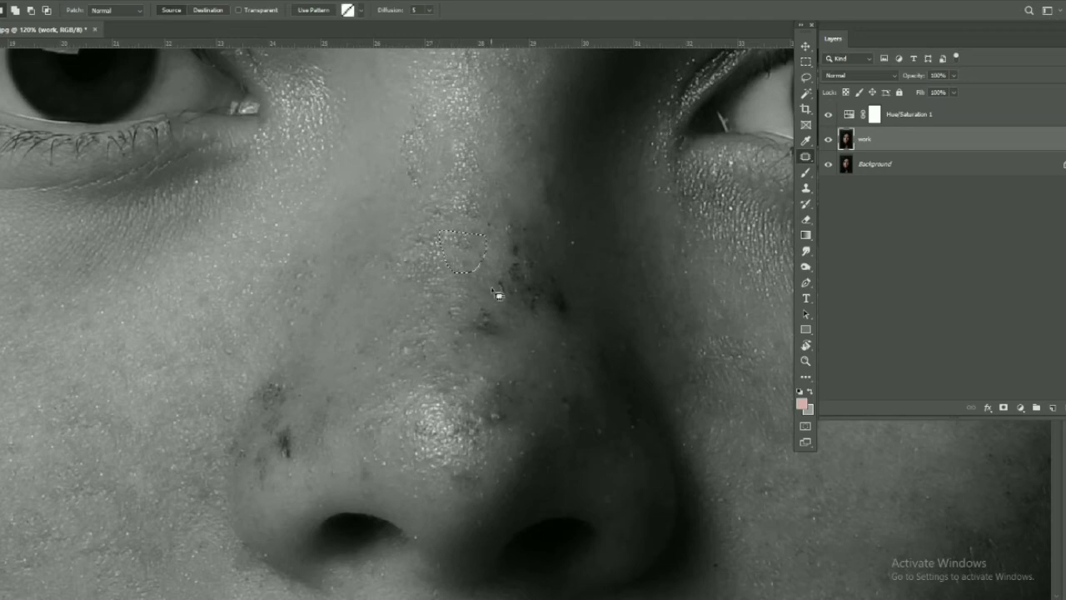
drag(441, 293, 467, 288)
drag(516, 206, 516, 140)
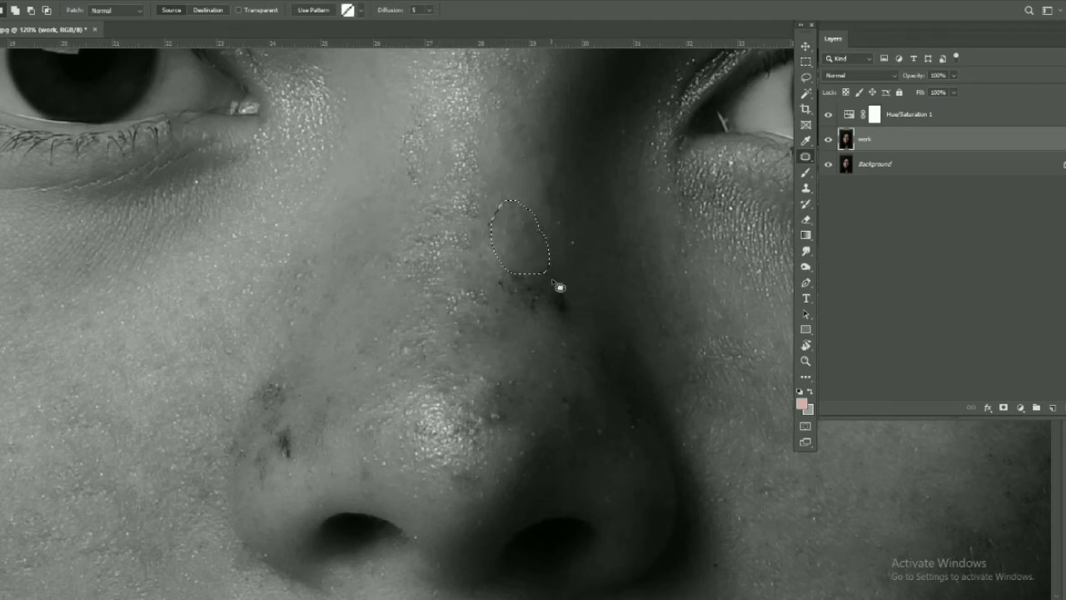
key(ctrl+d)
drag(531, 304, 518, 225)
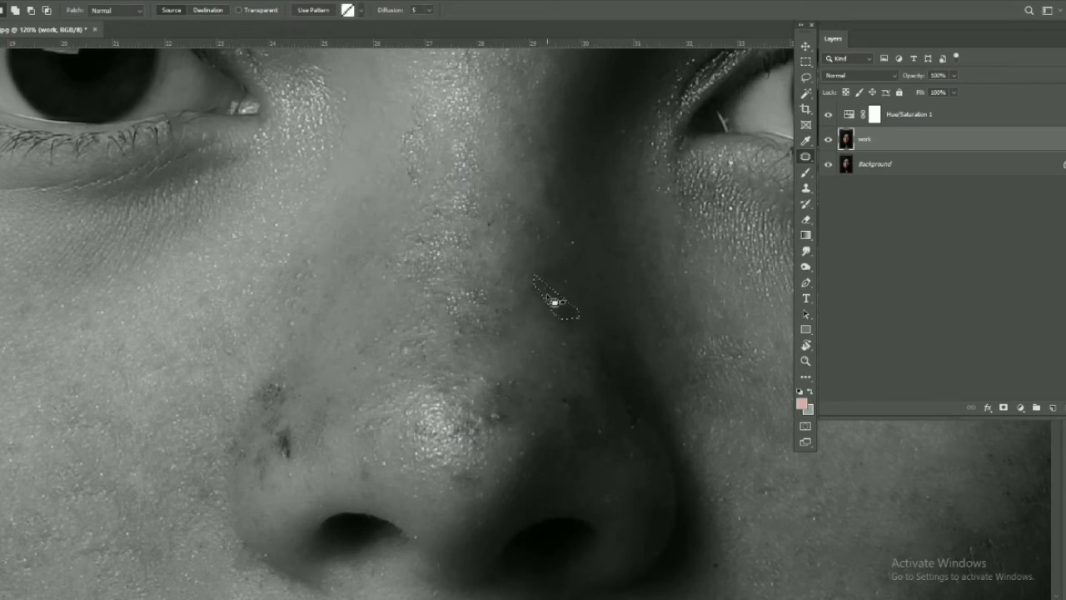
drag(554, 301, 544, 218)
Undo the patch that smoothed the nose highlight, then patch the left-side nose blemishes.
scroll(504, 249, down, 3)
mouse_move(510, 293)
mouse_down()
mouse_move(535, 341)
mouse_move(453, 358)
mouse_move(477, 274)
mouse_up()
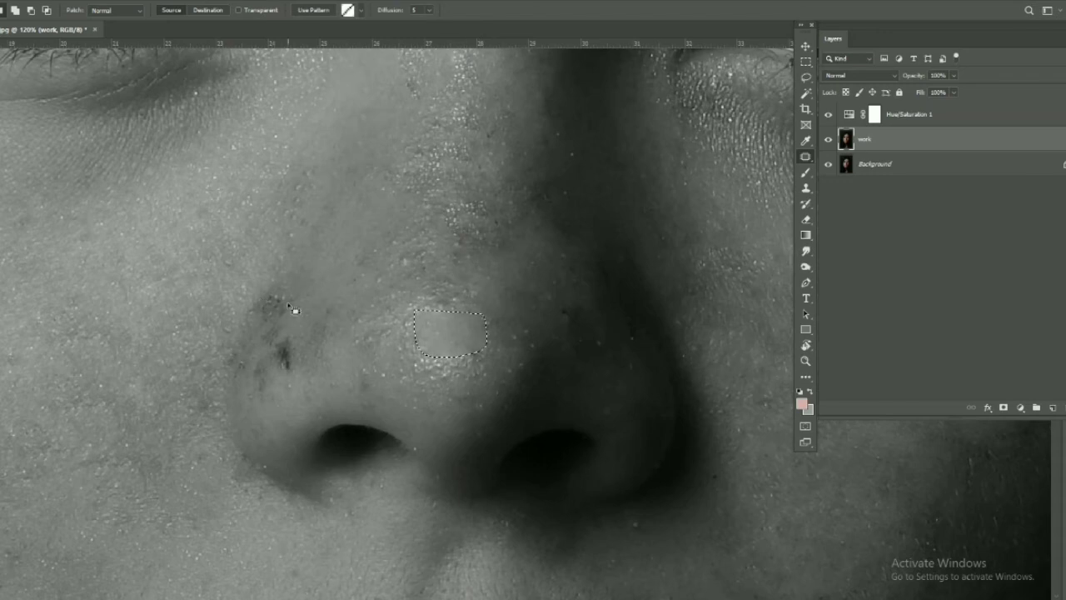
key(ctrl+z)
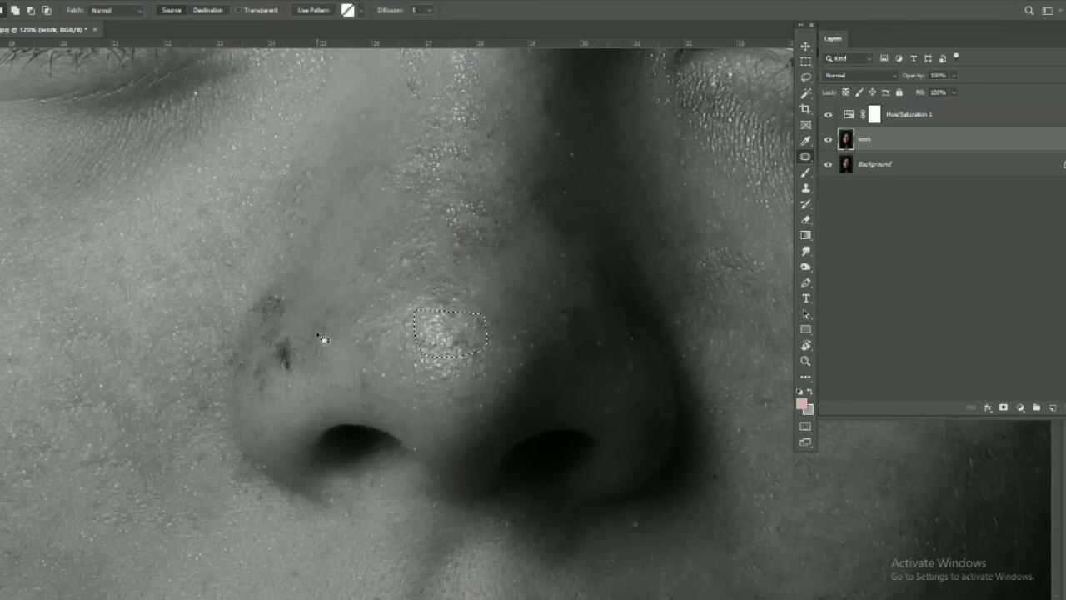
mouse_move(308, 335)
mouse_down()
mouse_move(279, 364)
mouse_move(309, 305)
mouse_move(275, 333)
mouse_move(324, 346)
mouse_up()
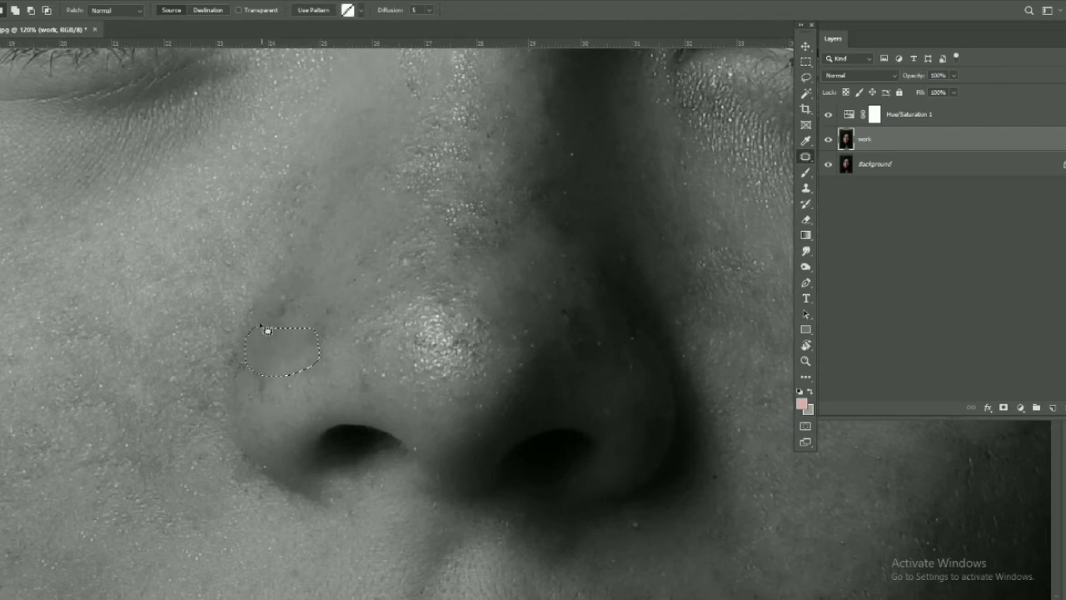
mouse_move(305, 279)
mouse_down()
mouse_move(309, 327)
mouse_move(314, 250)
mouse_up()
drag(304, 350, 358, 388)
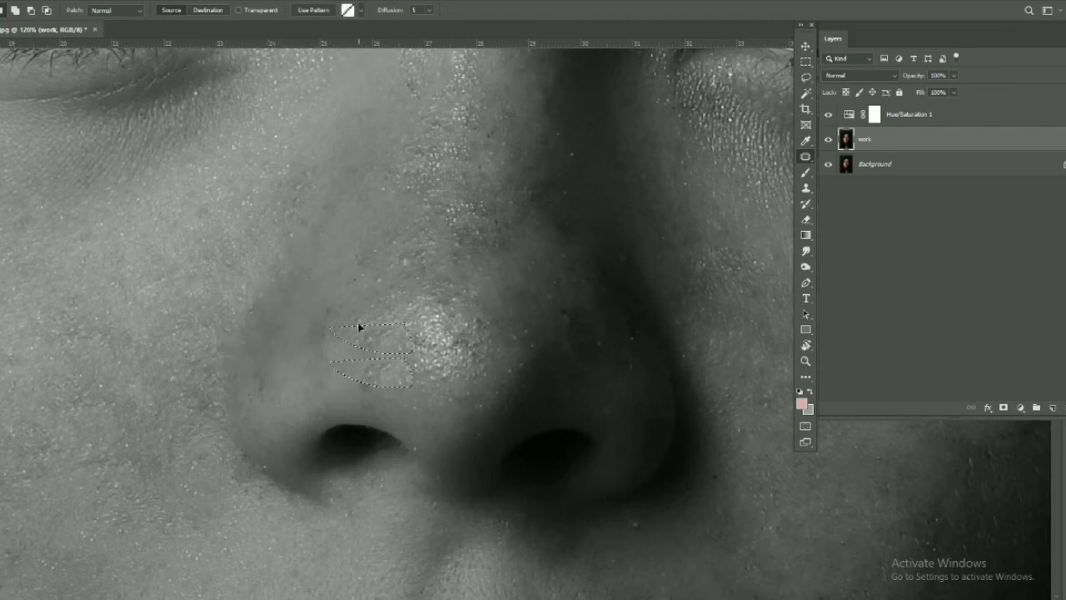
mouse_move(420, 306)
mouse_down()
mouse_move(491, 316)
mouse_move(419, 309)
mouse_move(421, 254)
mouse_up()
Replace rough patches on the nose bridge with smoother skin, then zoom out to view the face.
scroll(421, 254, up, 3)
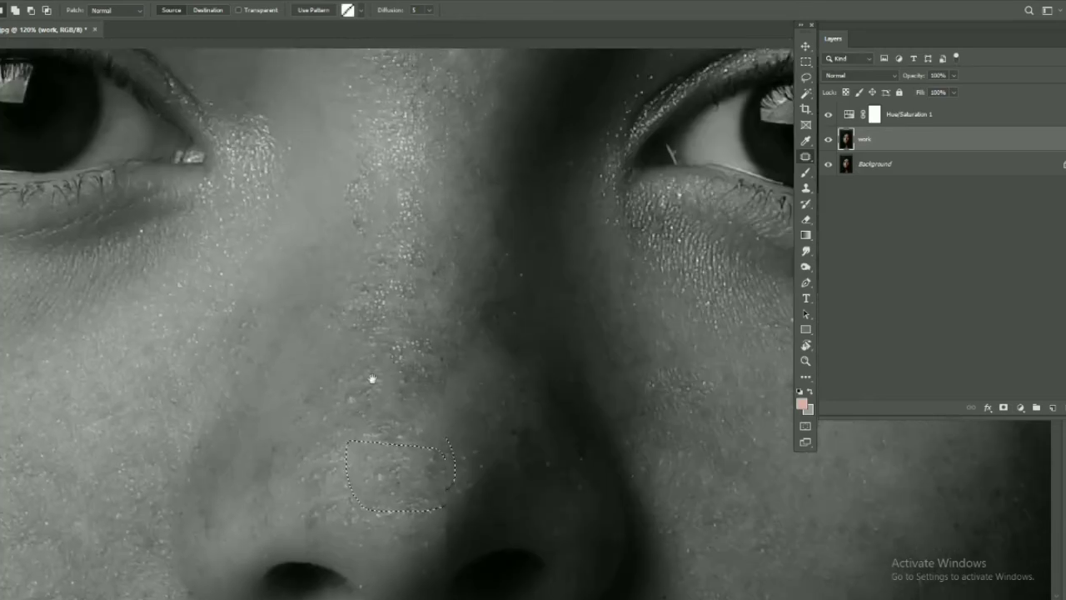
drag(373, 380, 396, 319)
drag(412, 354, 414, 151)
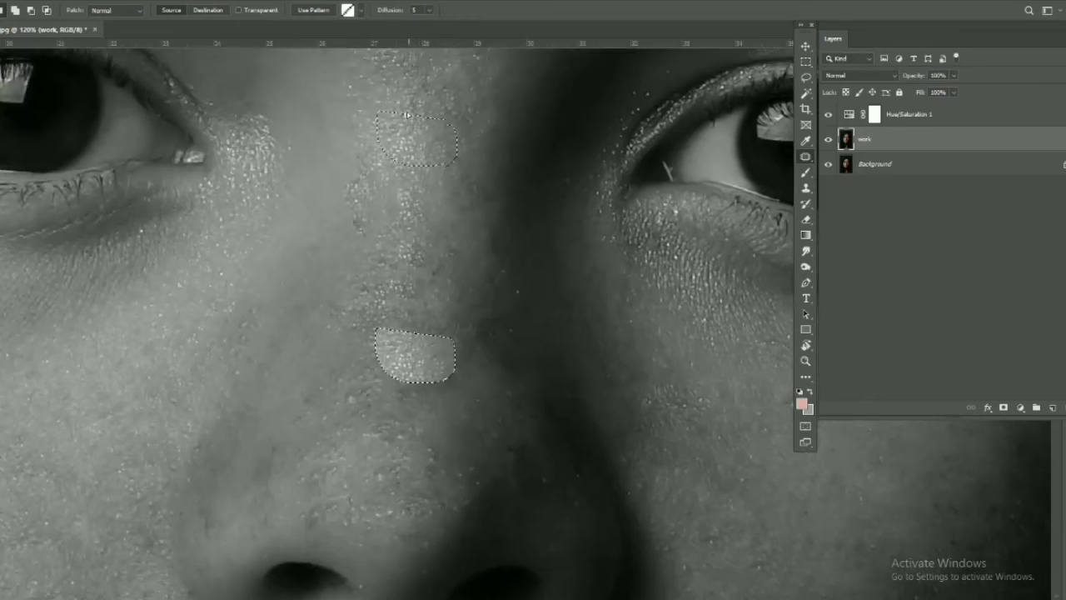
drag(381, 246, 433, 178)
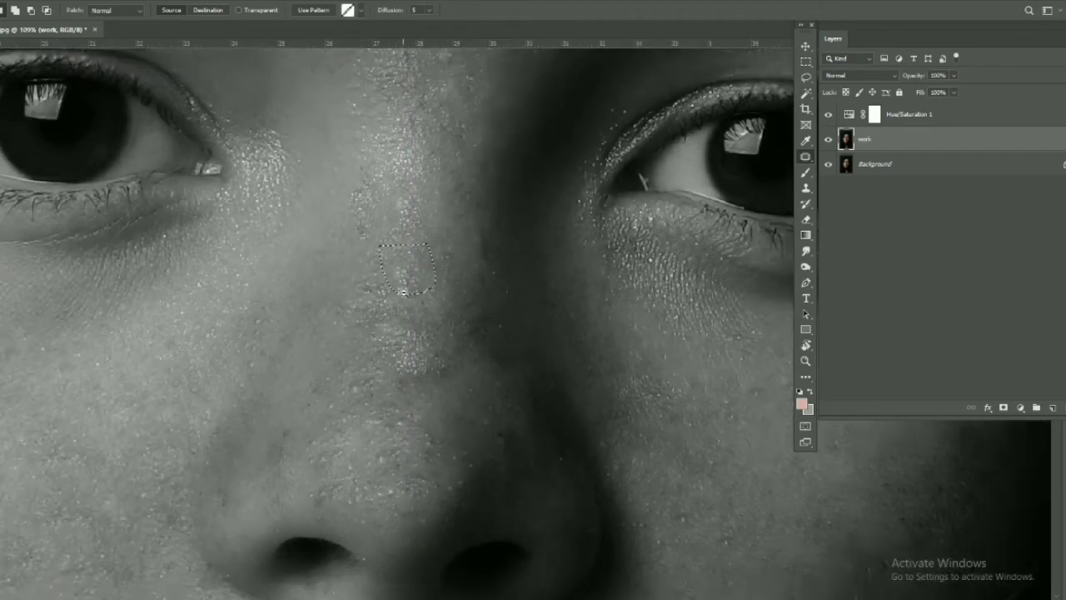
scroll(369, 309, down, 4)
scroll(369, 328, down, 2)
scroll(395, 367, up, 1)
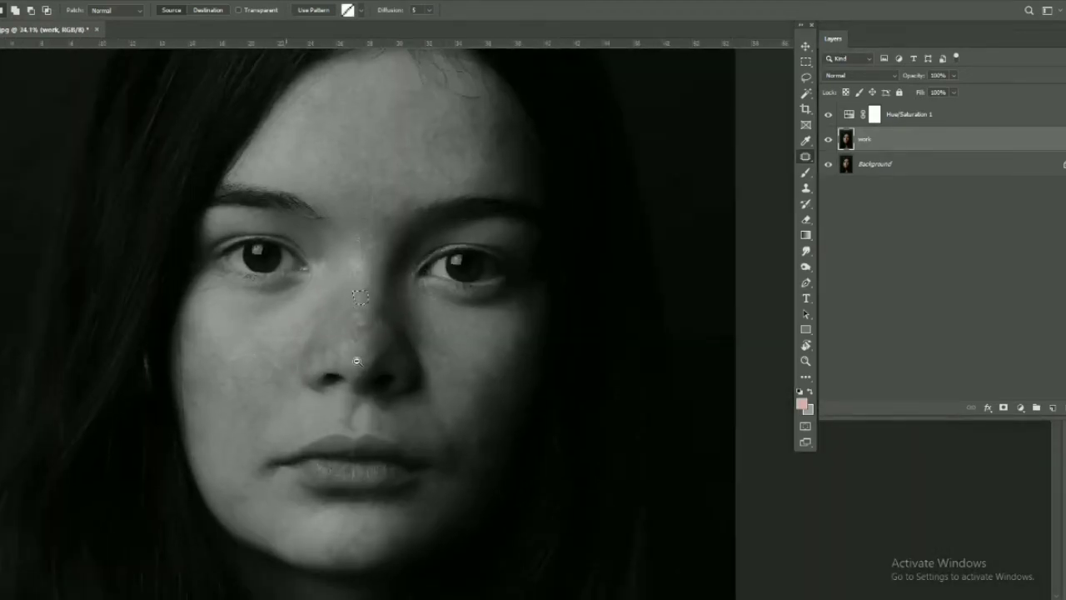
scroll(408, 373, up, 1)
Hide the Hue/Saturation layer and toggle the retouched layer to compare before and after.
scroll(408, 366, left, 1)
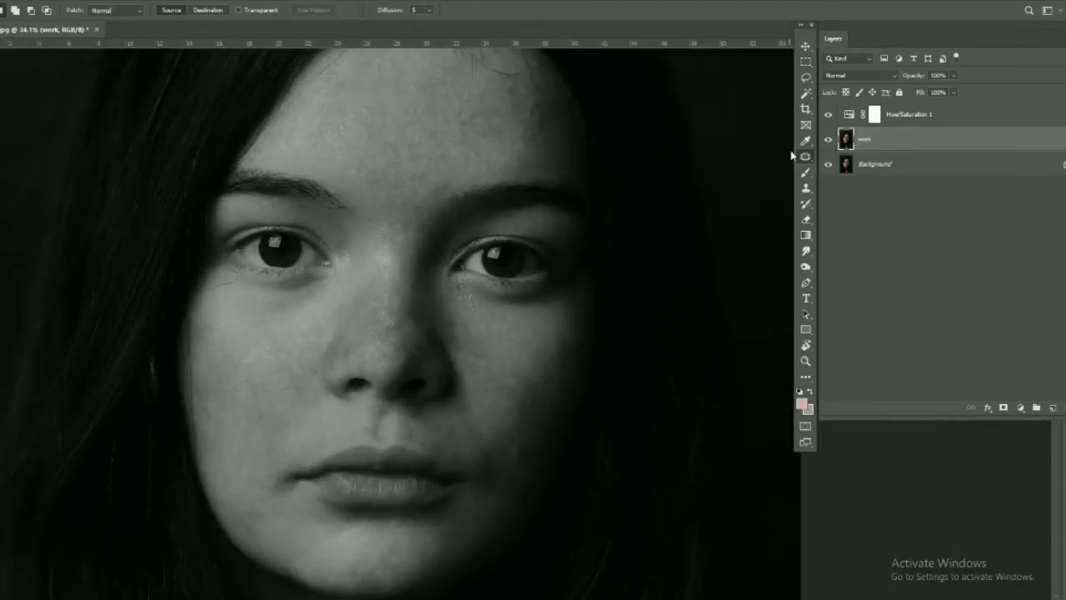
click(827, 114)
click(828, 139)
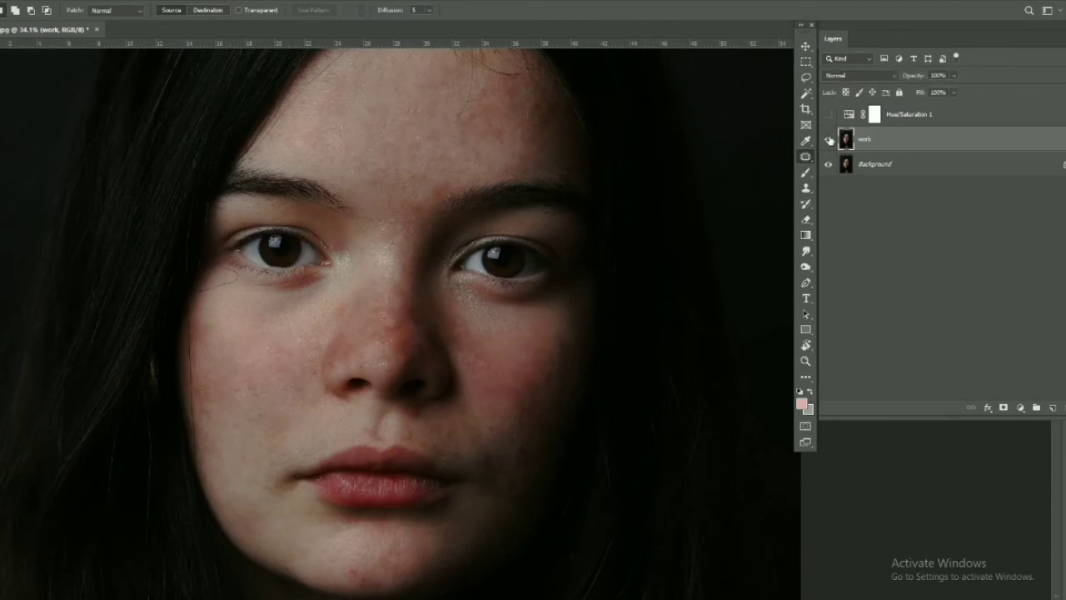
click(829, 139)
click(829, 139)
Zoom in on the forehead to inspect the remaining reddish blotches.
scroll(430, 321, up, 2)
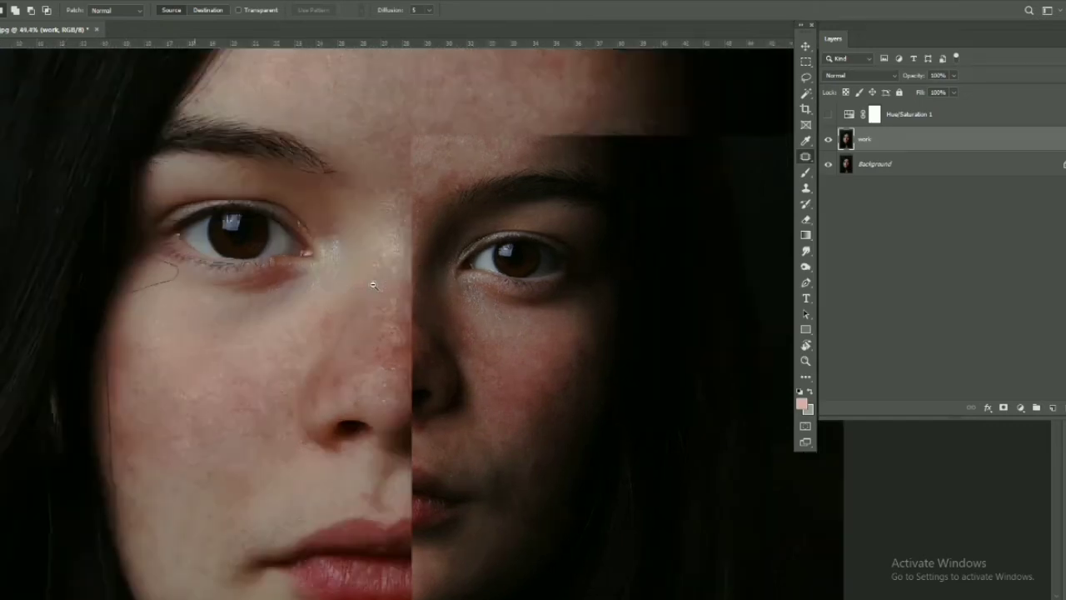
scroll(395, 250, up, 2)
scroll(395, 250, up, 1)
scroll(413, 261, up, 1)
scroll(413, 260, up, 3)
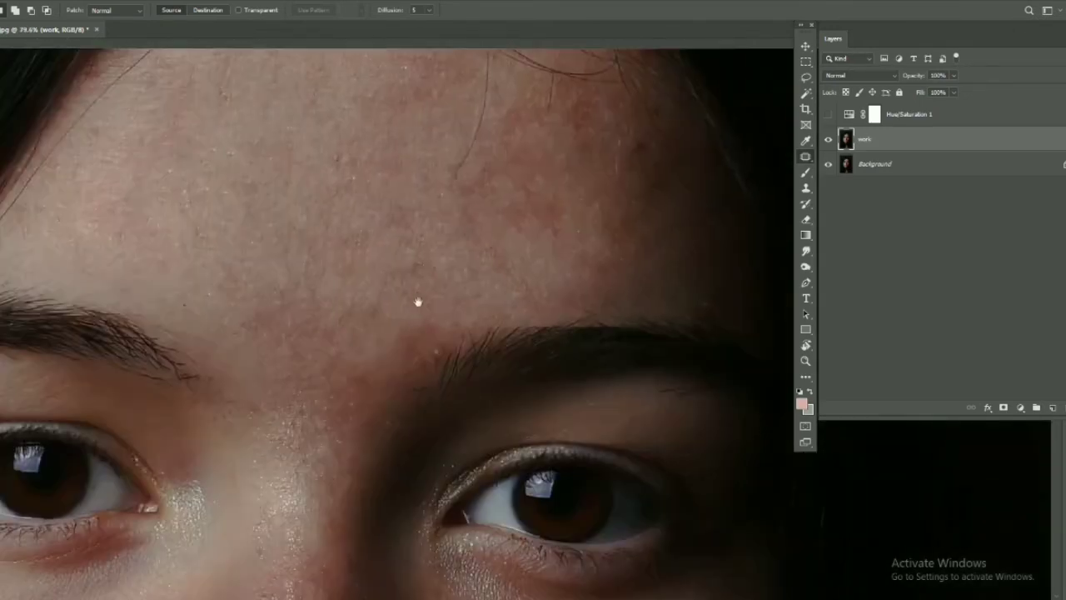
scroll(419, 302, up, 1)
scroll(424, 309, up, 1)
scroll(533, 290, up, 2)
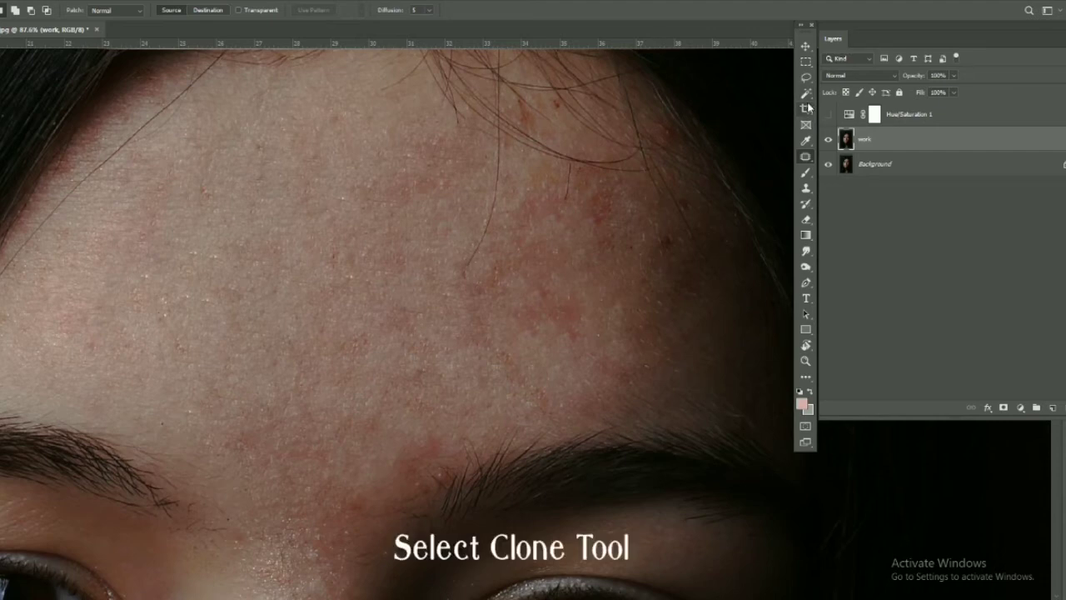
Select the Clone Stamp Tool from the stamp tool group.
key(s)
right_click(805, 188)
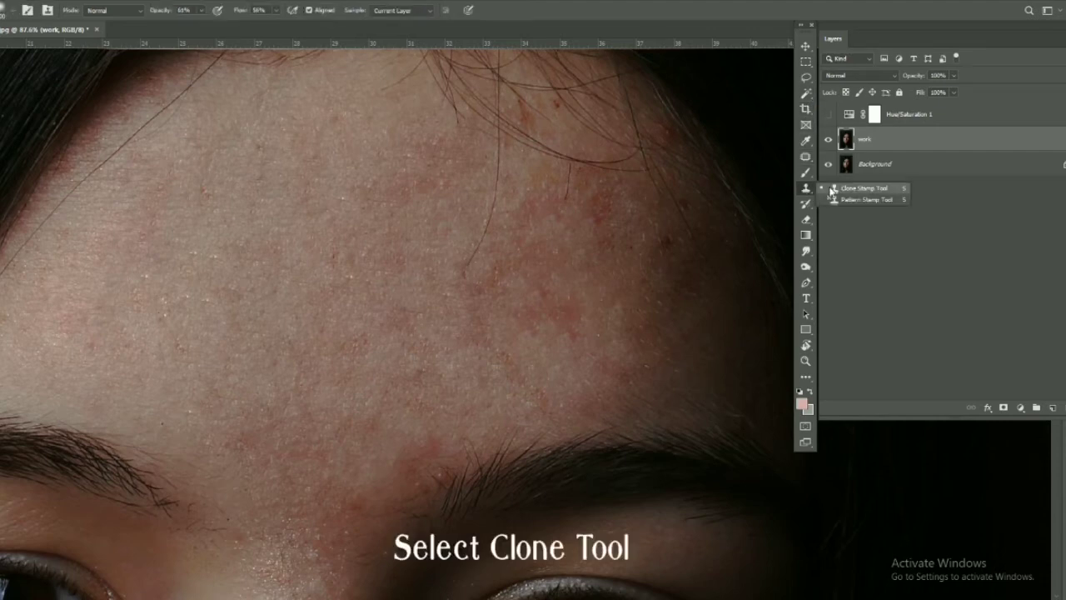
click(858, 186)
scroll(344, 293, down, 2)
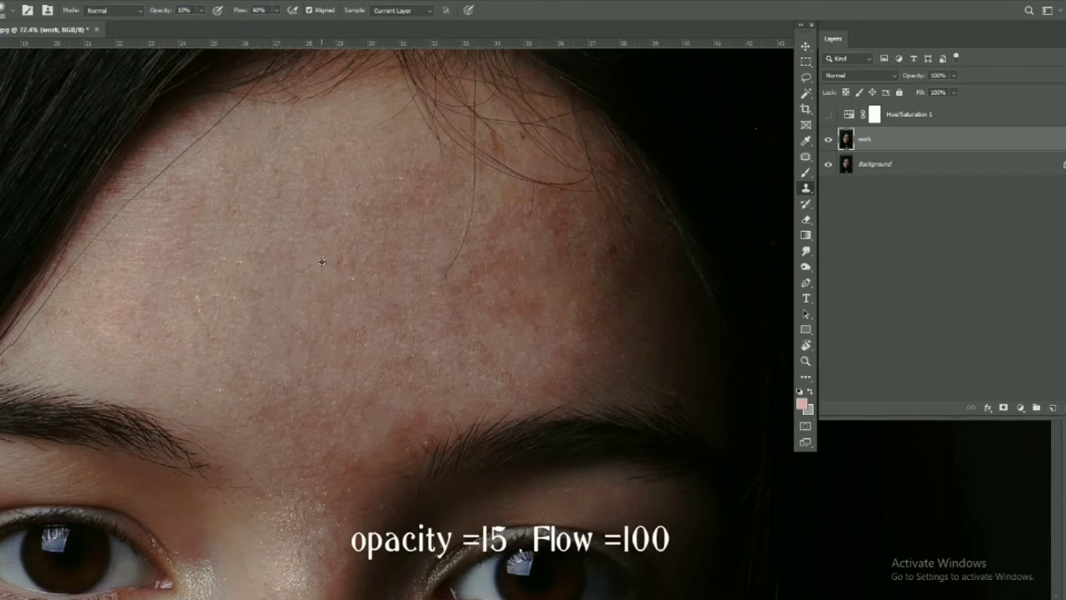
Set the clone flow to 100% and clone smoother skin over the reddish forehead.
click(244, 11)
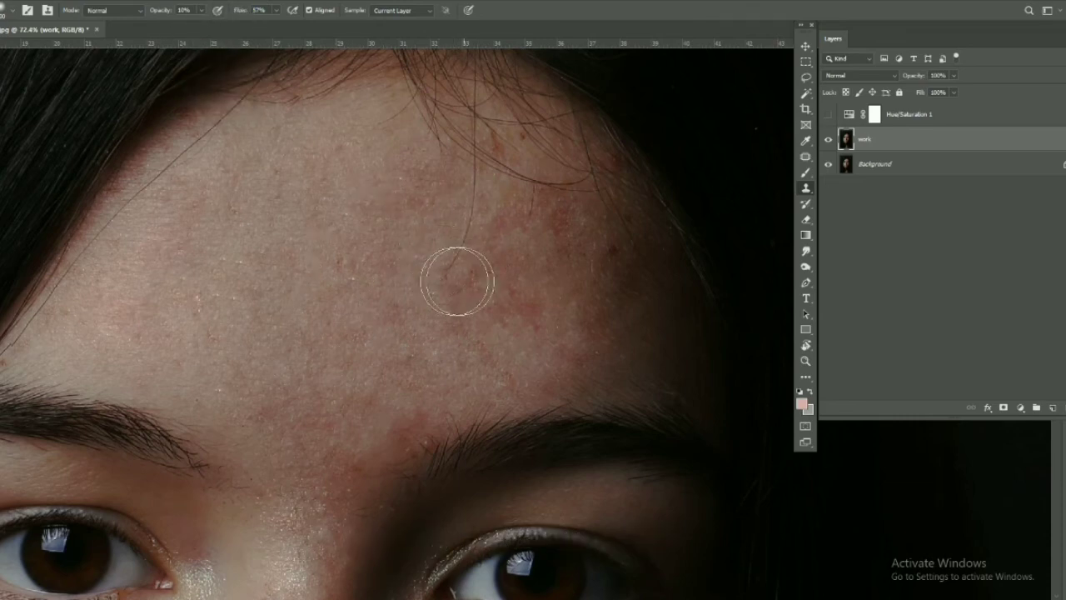
drag(453, 281, 507, 261)
key(Return)
mouse_move(530, 310)
mouse_down()
mouse_move(580, 233)
mouse_move(416, 240)
mouse_move(476, 219)
mouse_move(380, 186)
mouse_up()
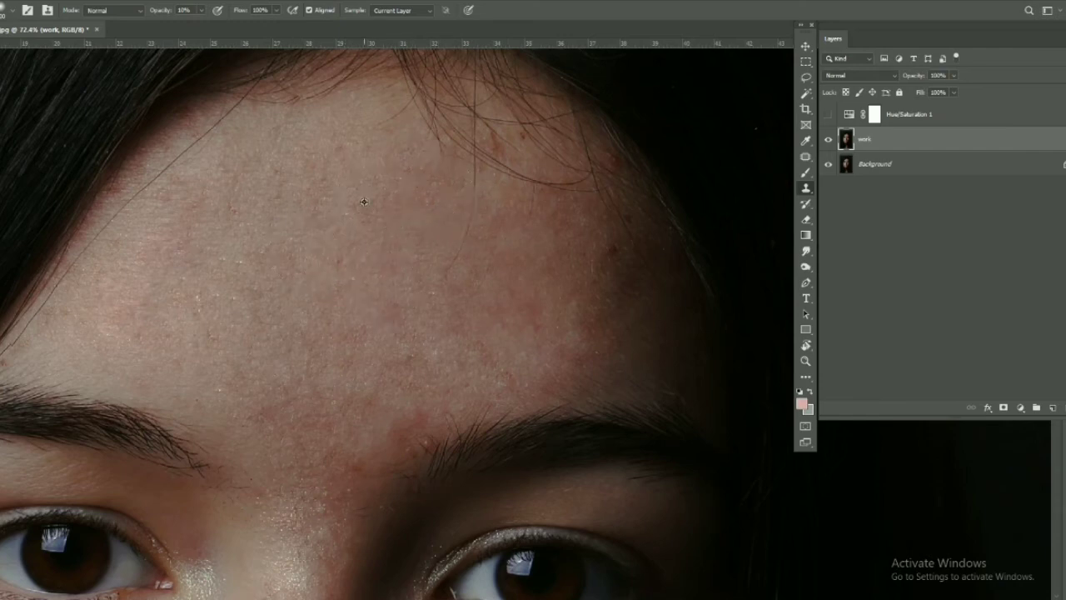
Sample clean forehead skin and clone over red blotches on the left, right and brow area.
alt+click(364, 201)
mouse_move(438, 257)
mouse_down()
mouse_move(250, 303)
mouse_move(147, 347)
mouse_move(264, 379)
mouse_up()
mouse_move(575, 350)
mouse_down()
mouse_move(552, 338)
mouse_move(550, 349)
mouse_up()
alt+click(378, 249)
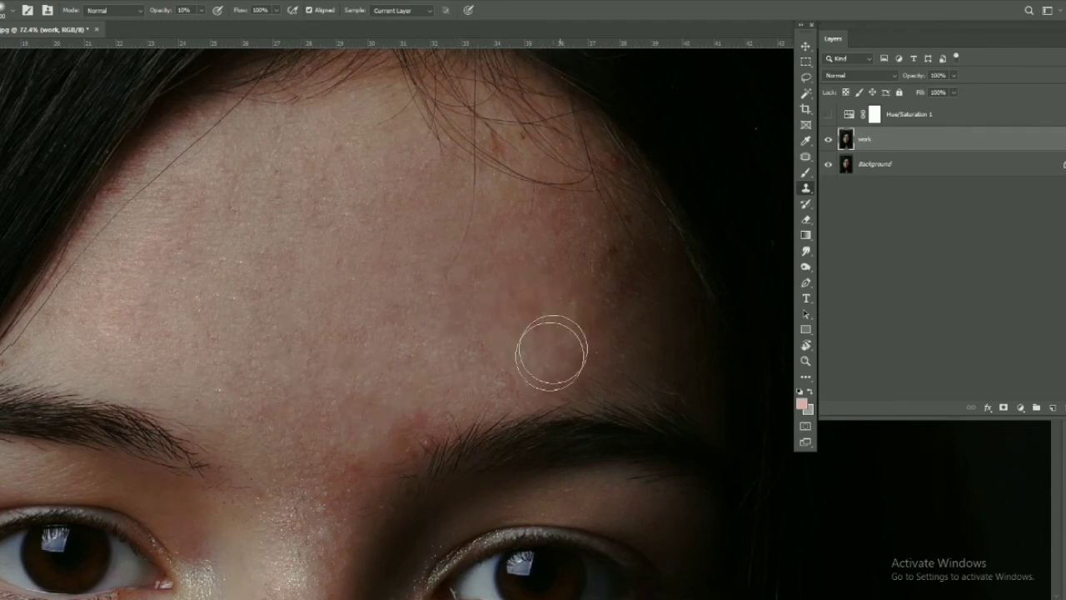
drag(555, 288, 583, 248)
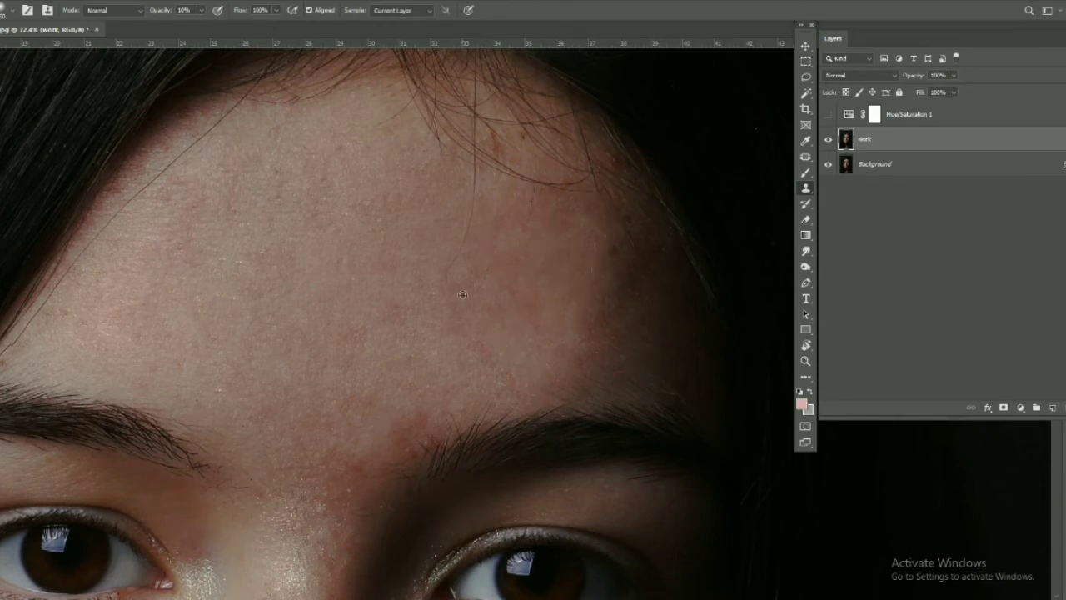
drag(505, 322, 594, 383)
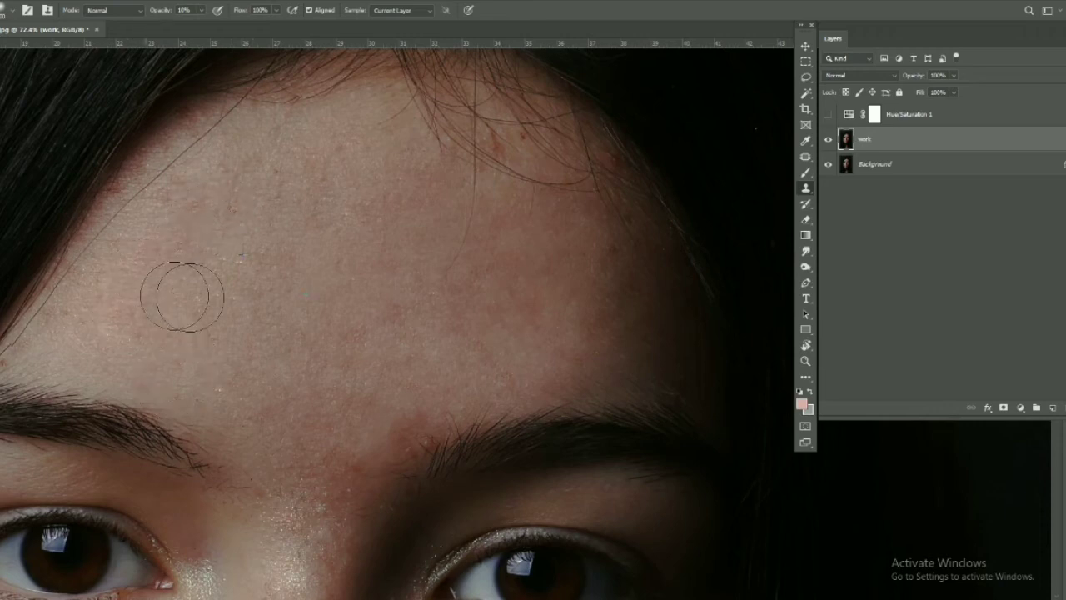
scroll(181, 296, down, 3)
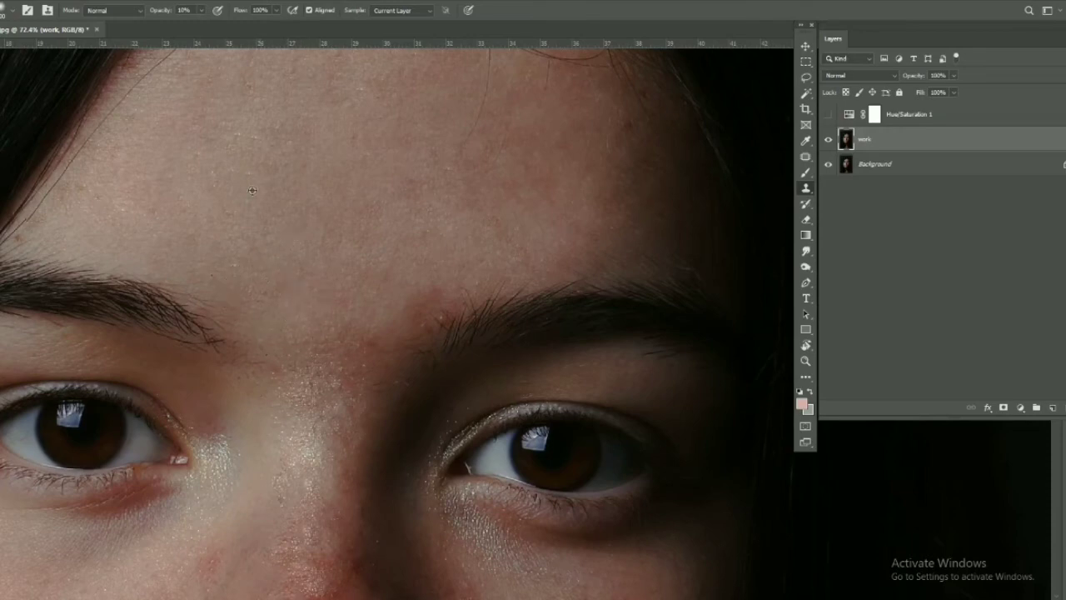
scroll(414, 350, down, 5)
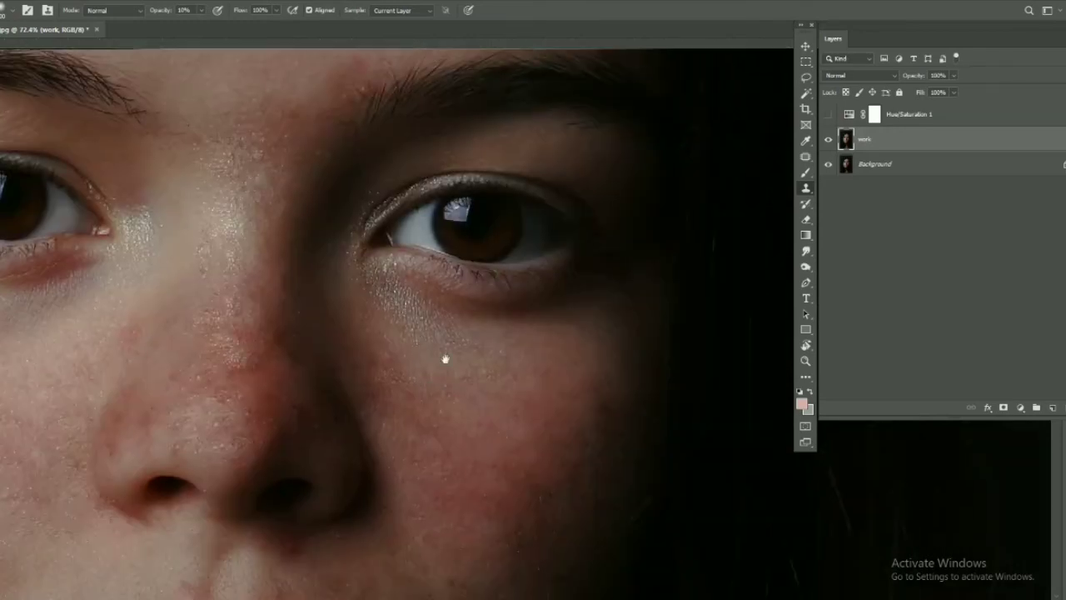
Clone smoother skin over the under-eye area, adjusting the brush size with the bracket keys.
scroll(445, 359, up, 1)
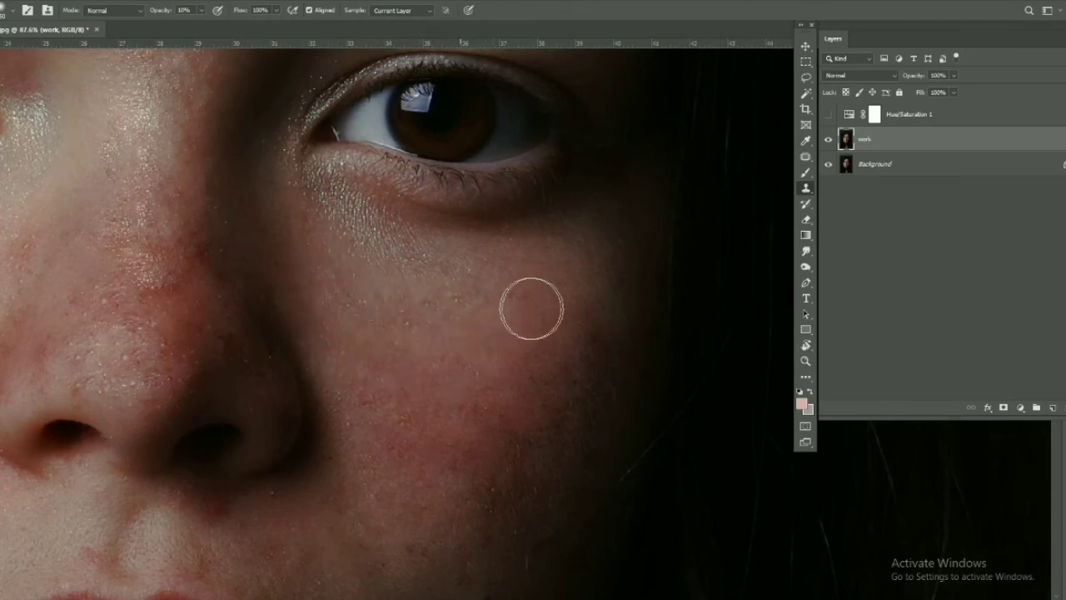
drag(376, 250, 313, 225)
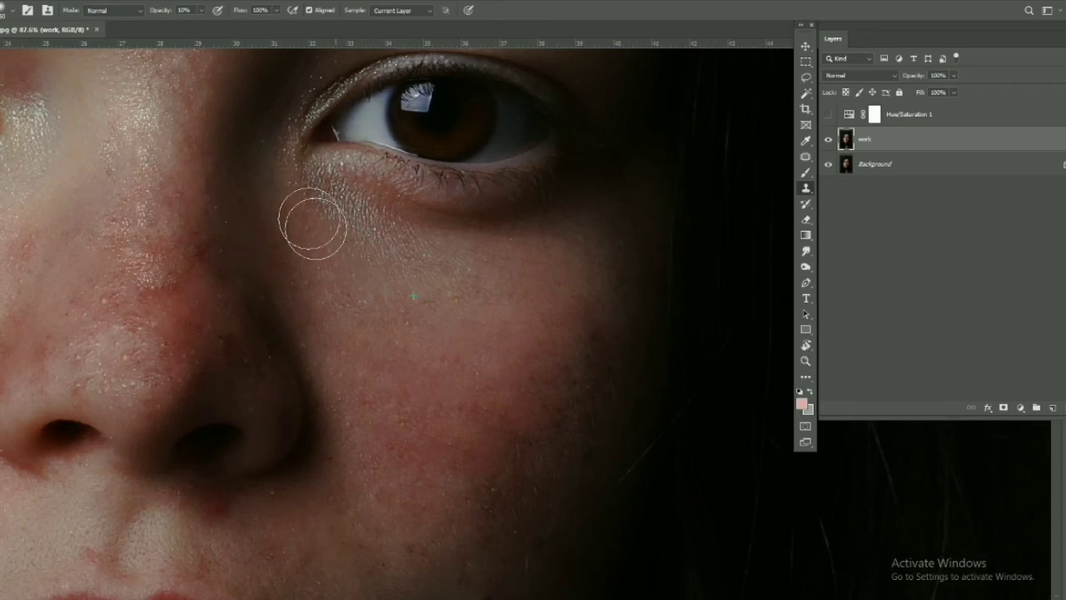
key(bracketleft)
key(bracketleft)
key(bracketleft)
scroll(471, 242, down, 2)
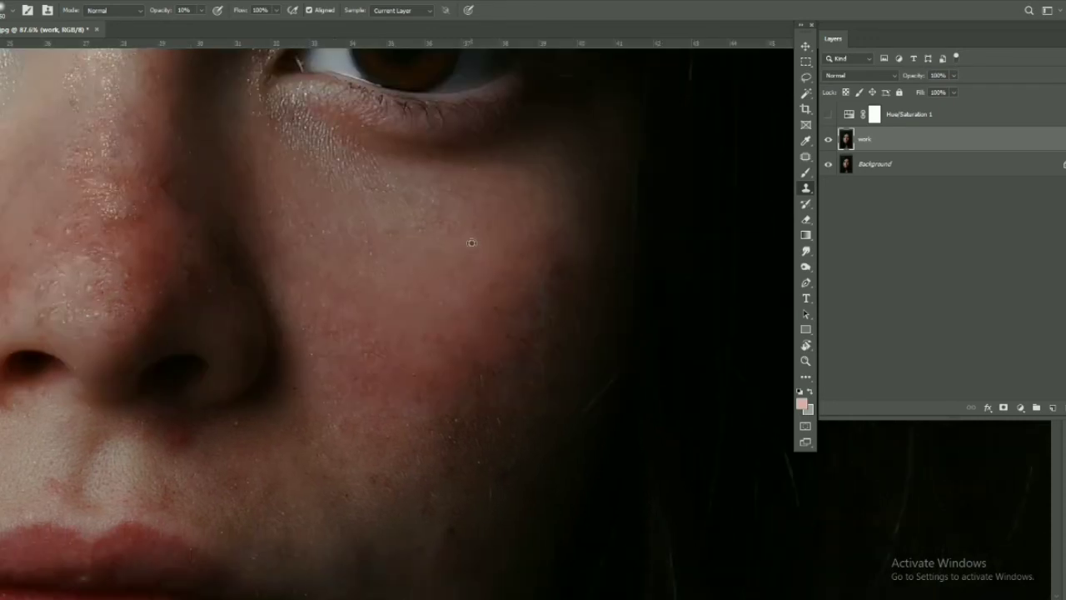
key(bracketright)
key(bracketright)
key(bracketright)
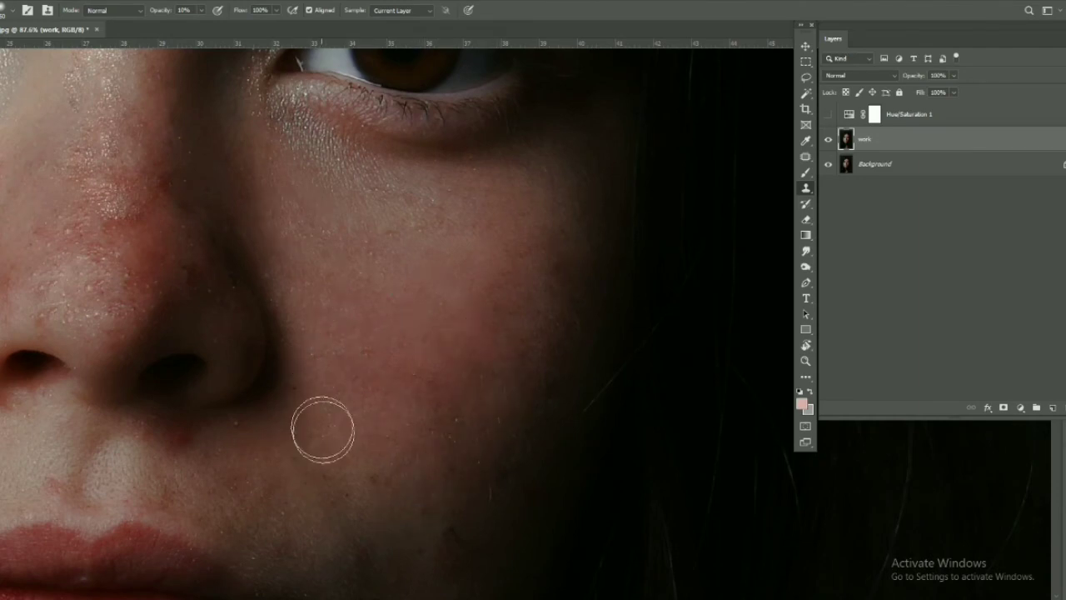
Pan and zoom to bring the lips, lower cheek and nose into view.
drag(375, 291, 417, 198)
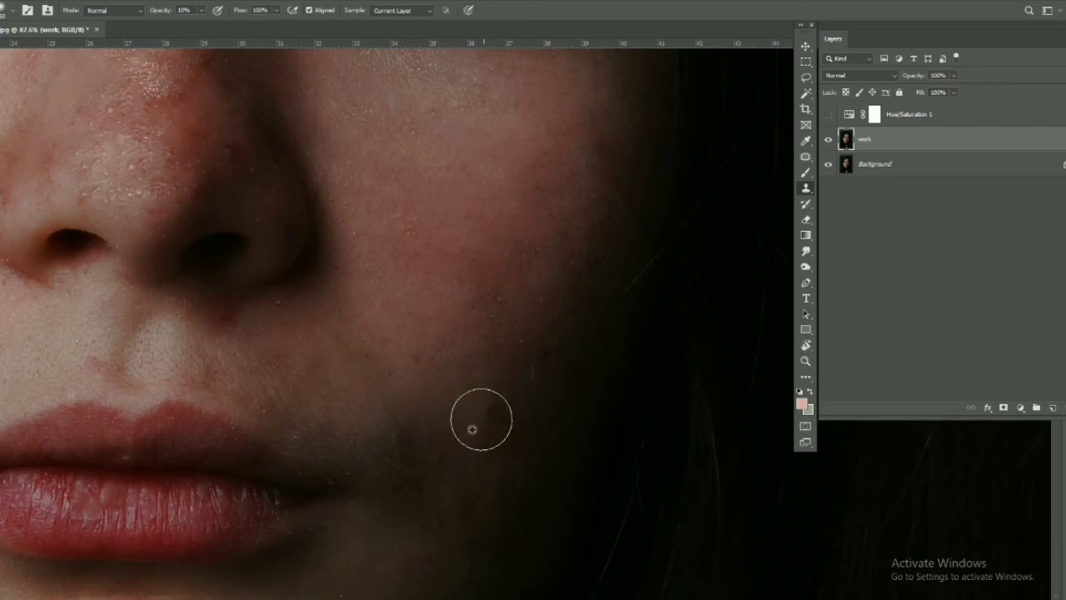
mouse_move(490, 421)
mouse_down()
mouse_move(391, 226)
mouse_move(495, 336)
mouse_up()
scroll(407, 343, up, 2)
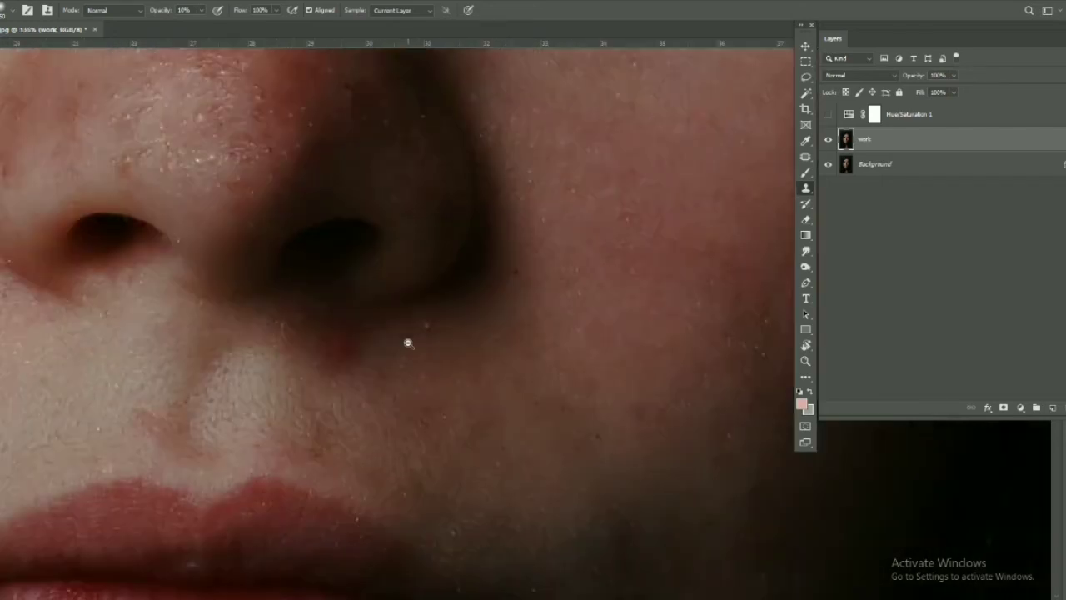
scroll(407, 342, up, 3)
Switch to the Patch Tool from the healing tools group and zoom in on the chin.
right_click(805, 157)
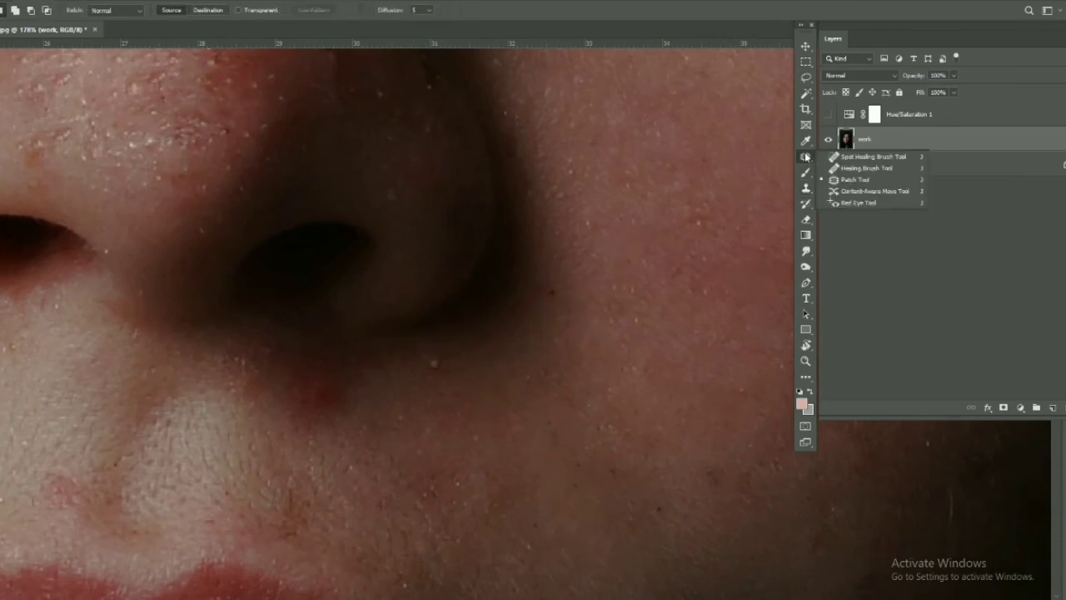
click(837, 177)
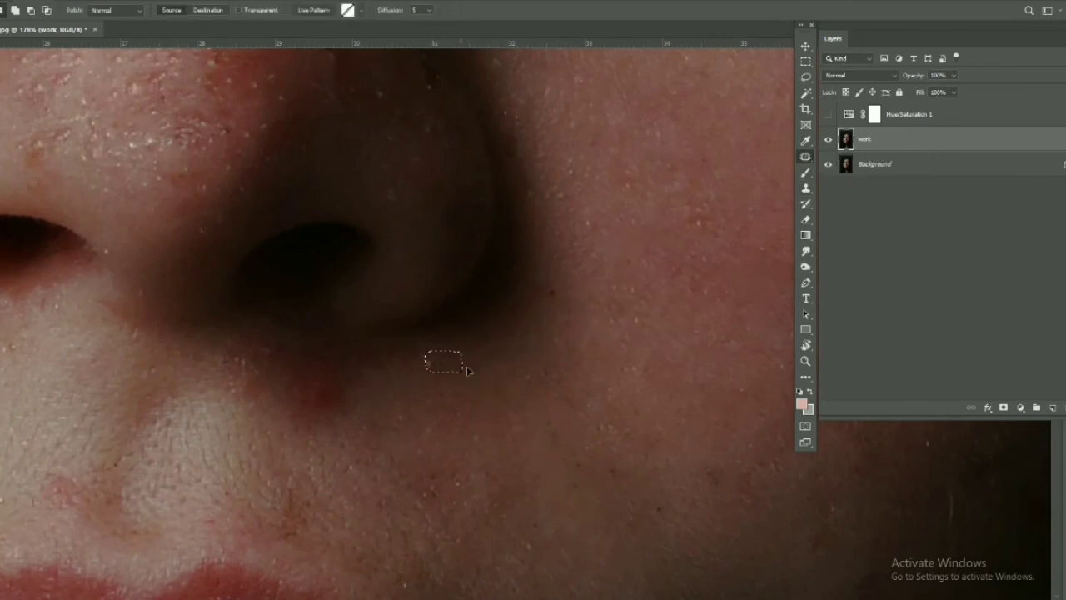
scroll(466, 366, down, 3)
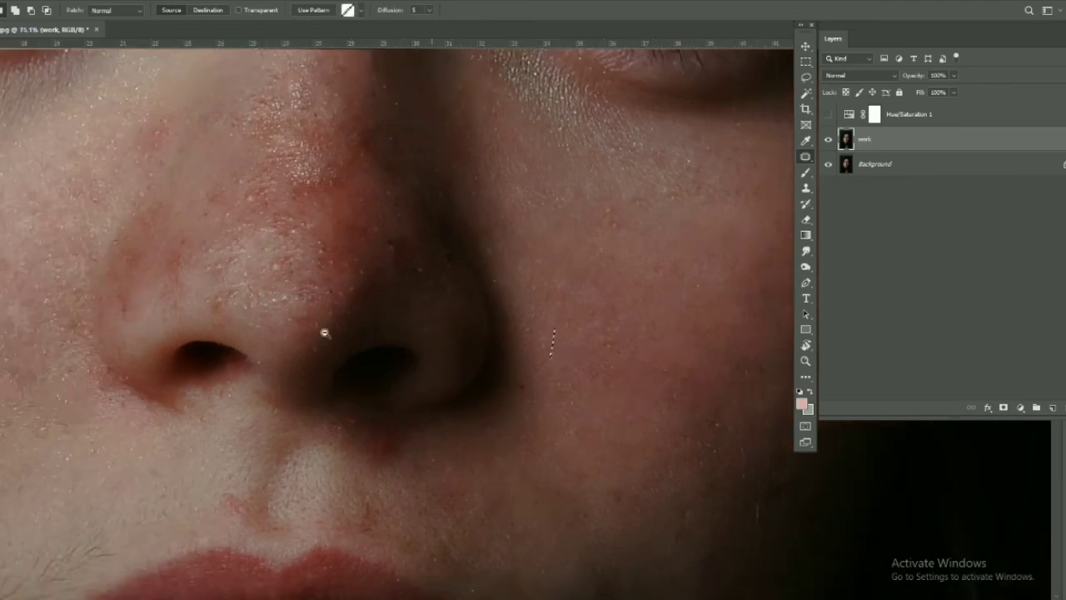
scroll(324, 331, down, 5)
scroll(292, 405, down, 3)
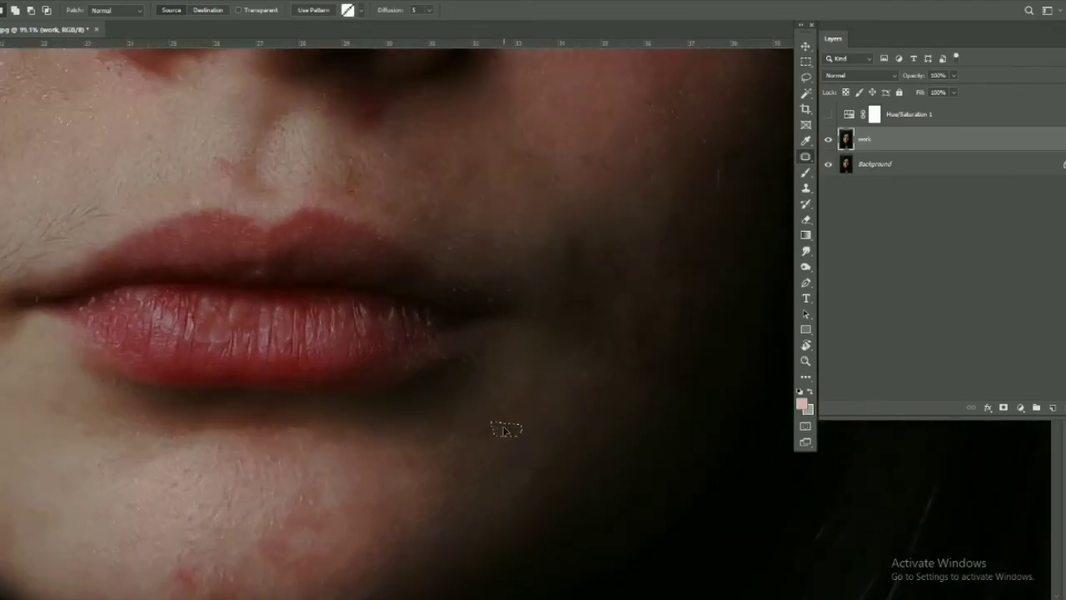
scroll(383, 386, up, 1)
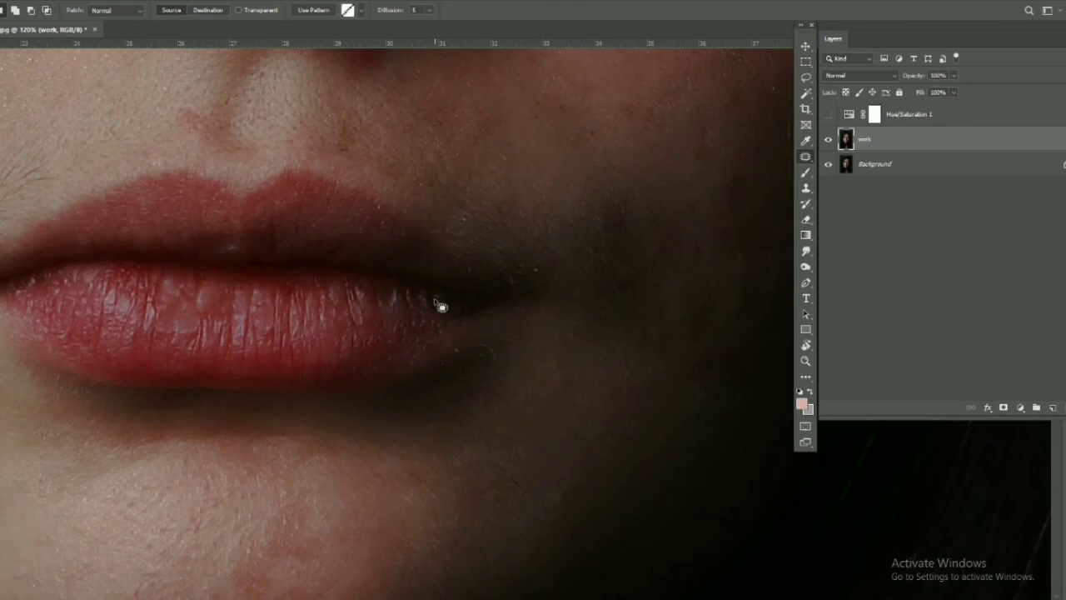
scroll(406, 342, down, 2)
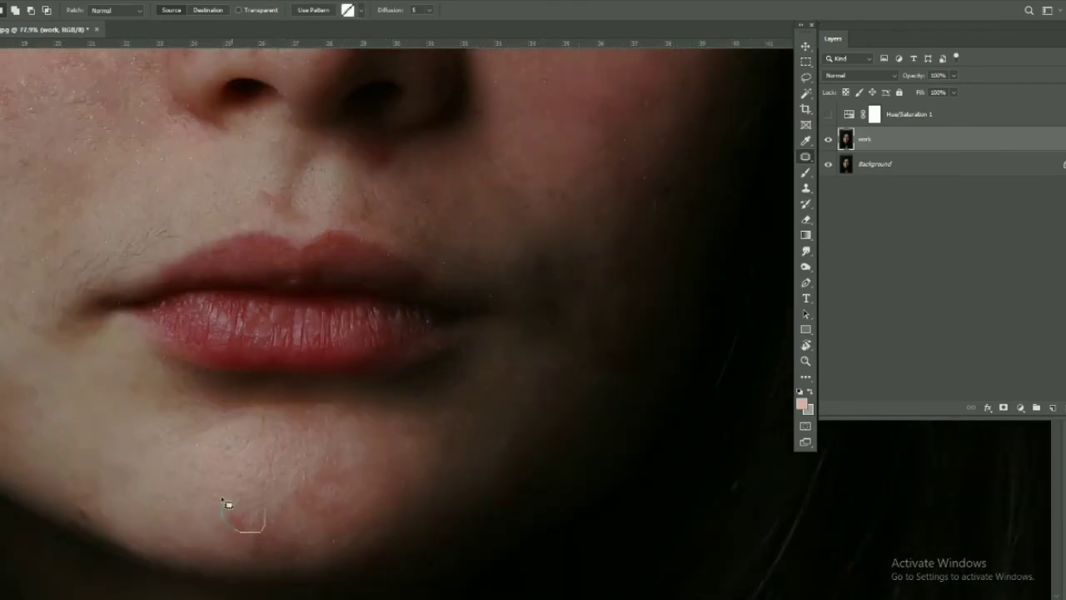
Outline the red blemish on the chin, then bring the whole face back into view.
mouse_move(223, 499)
mouse_down()
mouse_move(268, 502)
mouse_move(240, 508)
mouse_move(364, 483)
mouse_up()
scroll(257, 492, down, 2)
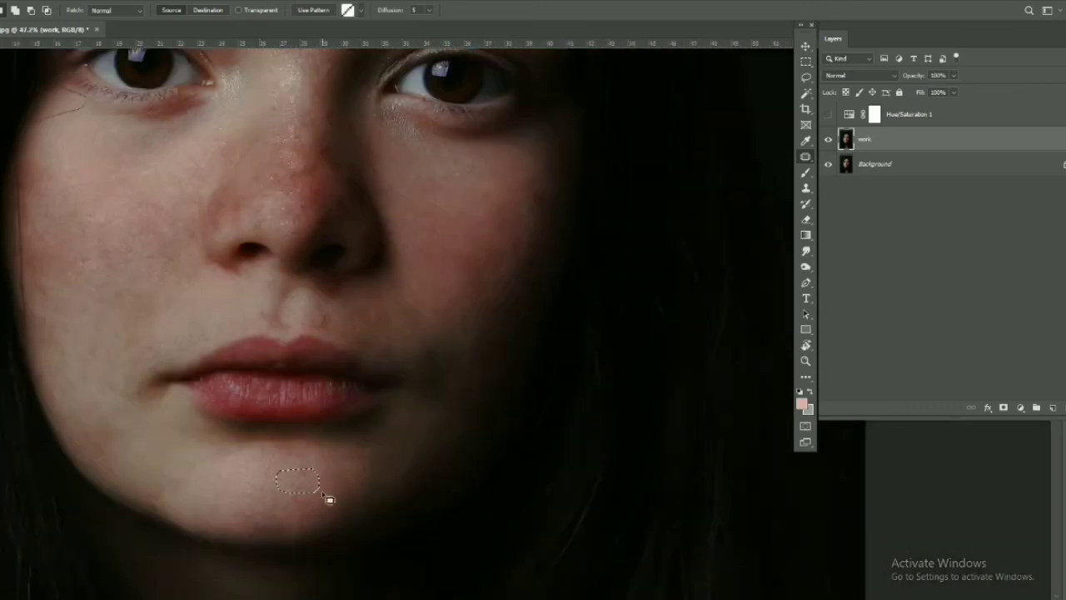
drag(179, 311, 247, 418)
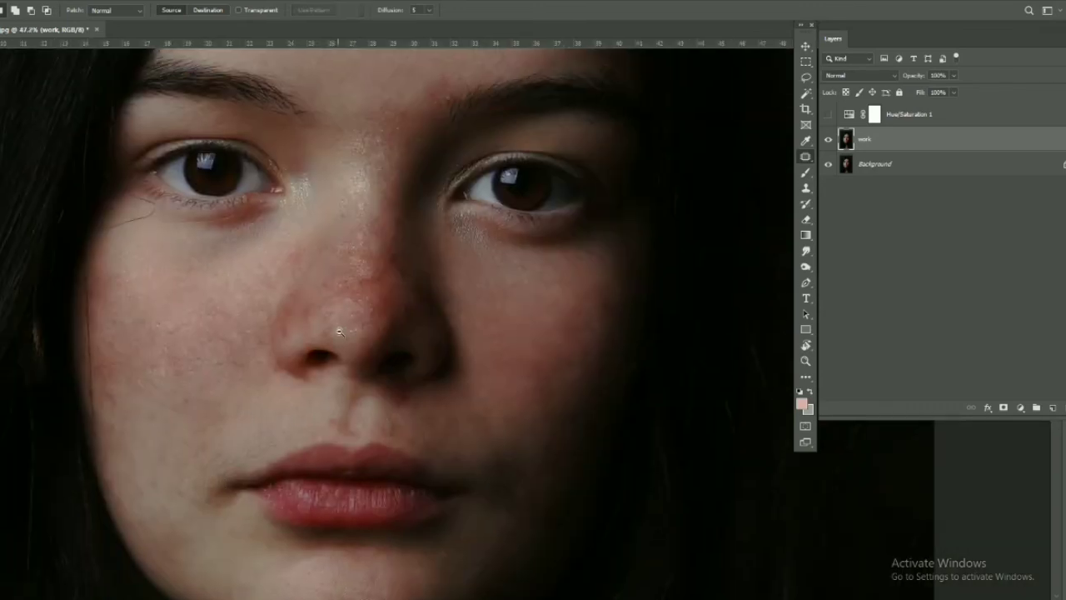
scroll(339, 332, up, 2)
With the Clone Stamp, smooth the nose bridge, nose tip and the skin between the eyes.
key(s)
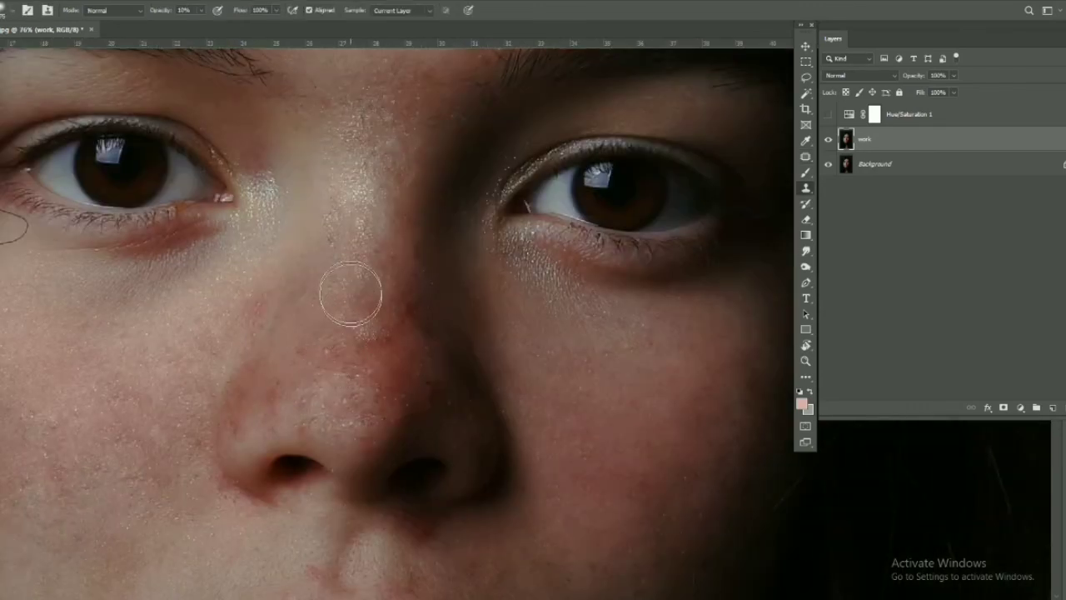
drag(350, 295, 355, 315)
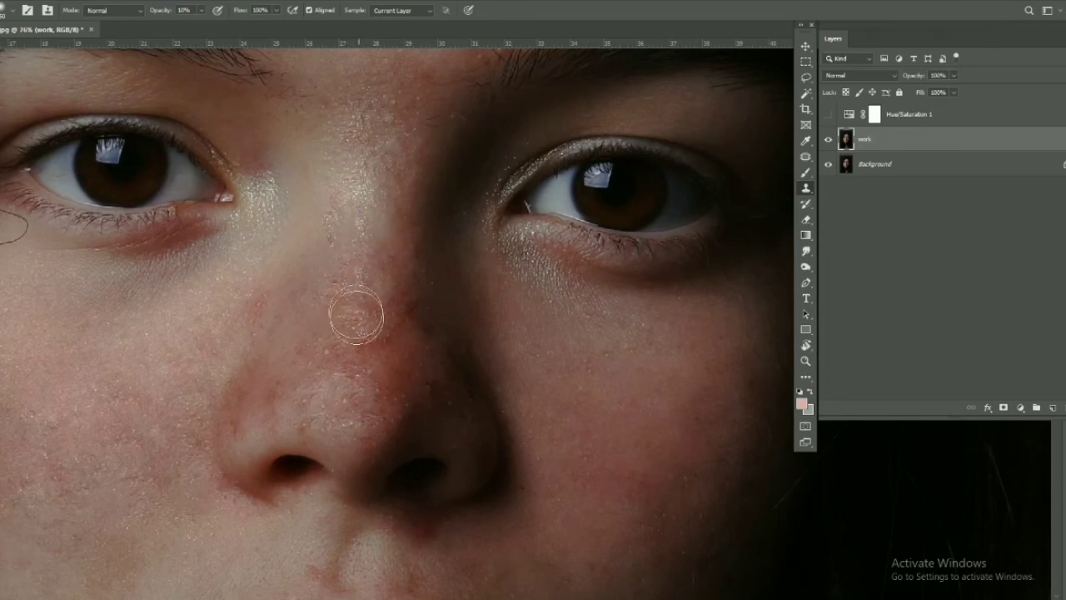
mouse_move(333, 368)
mouse_down()
mouse_move(271, 408)
mouse_move(267, 380)
mouse_move(344, 408)
mouse_up()
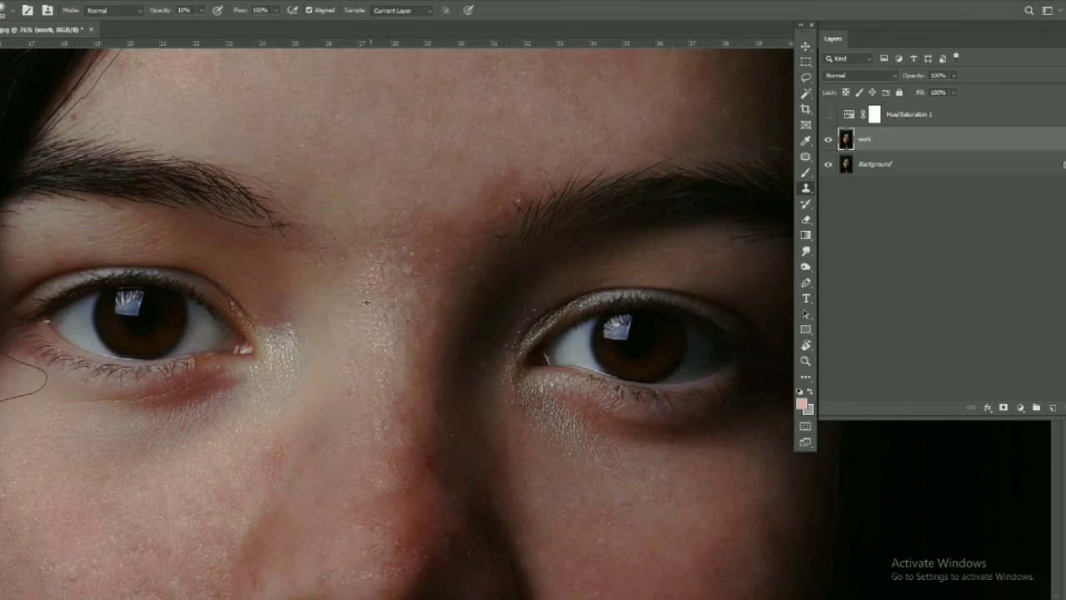
drag(392, 321, 416, 297)
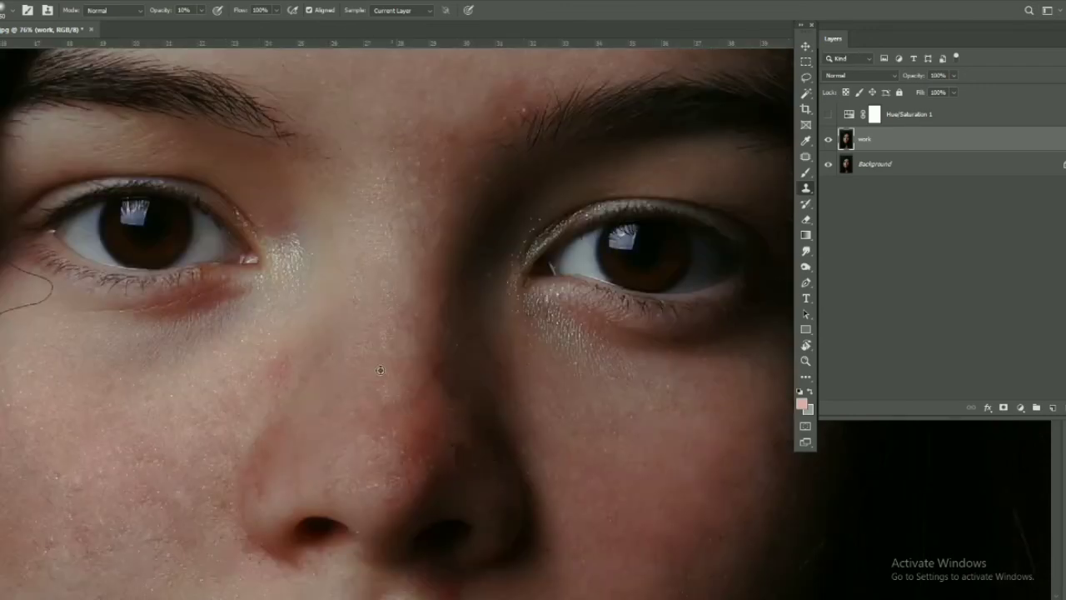
scroll(424, 452, down, 2)
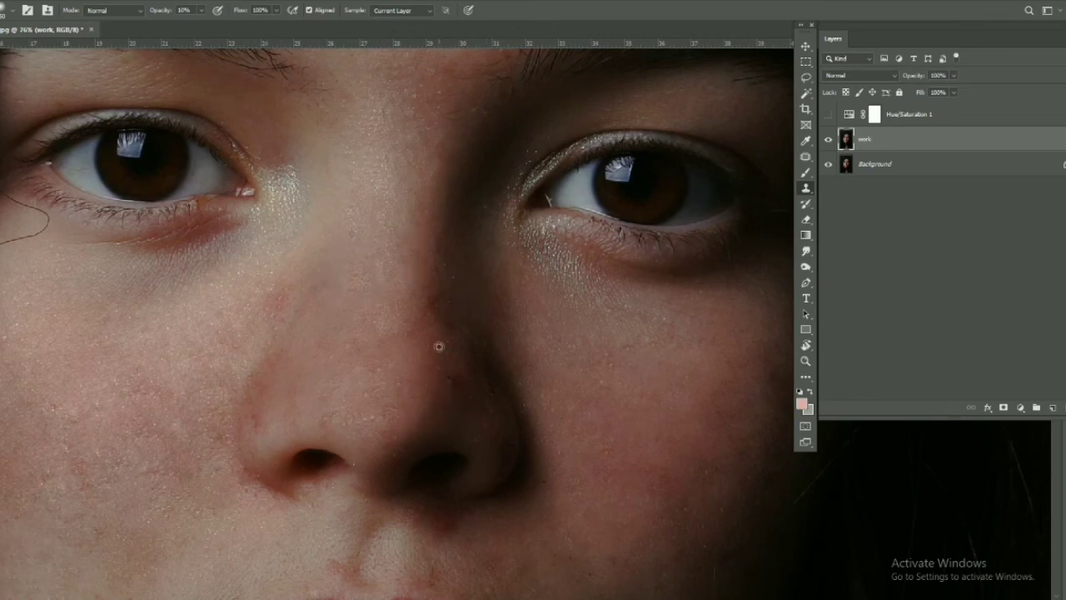
drag(440, 205, 454, 133)
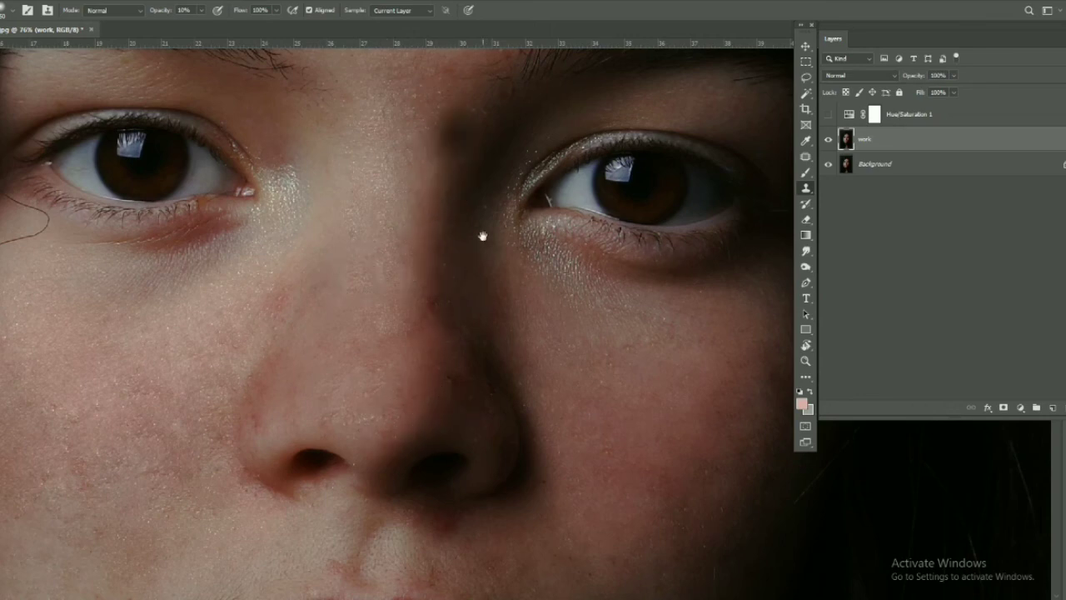
Pan across the nose, cheeks and lips, then raise clone opacity from 10% to 14%.
drag(482, 236, 411, 206)
drag(572, 453, 511, 342)
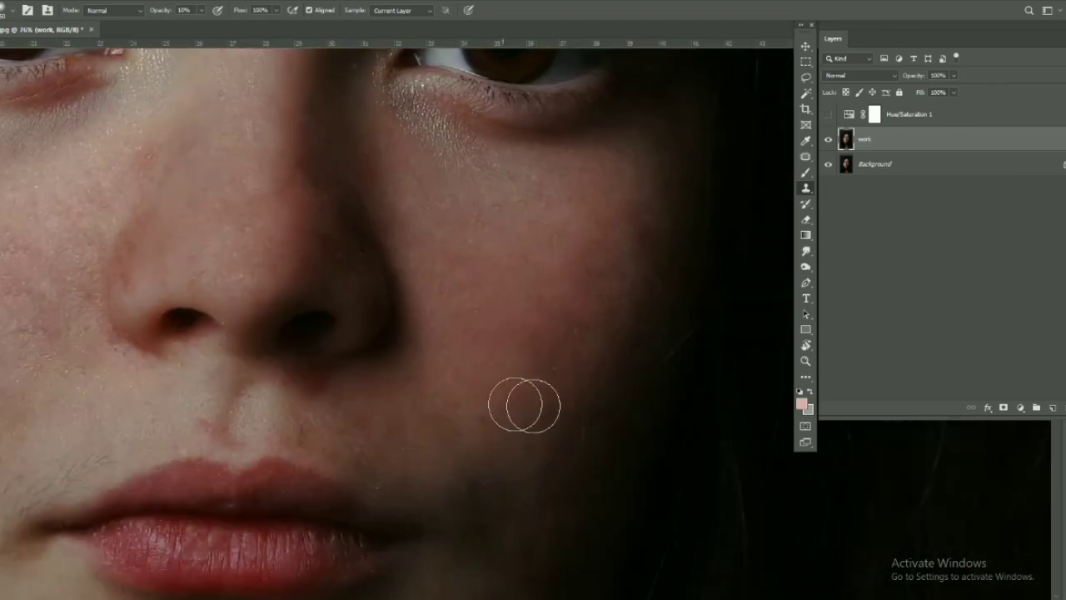
scroll(525, 406, down, 1)
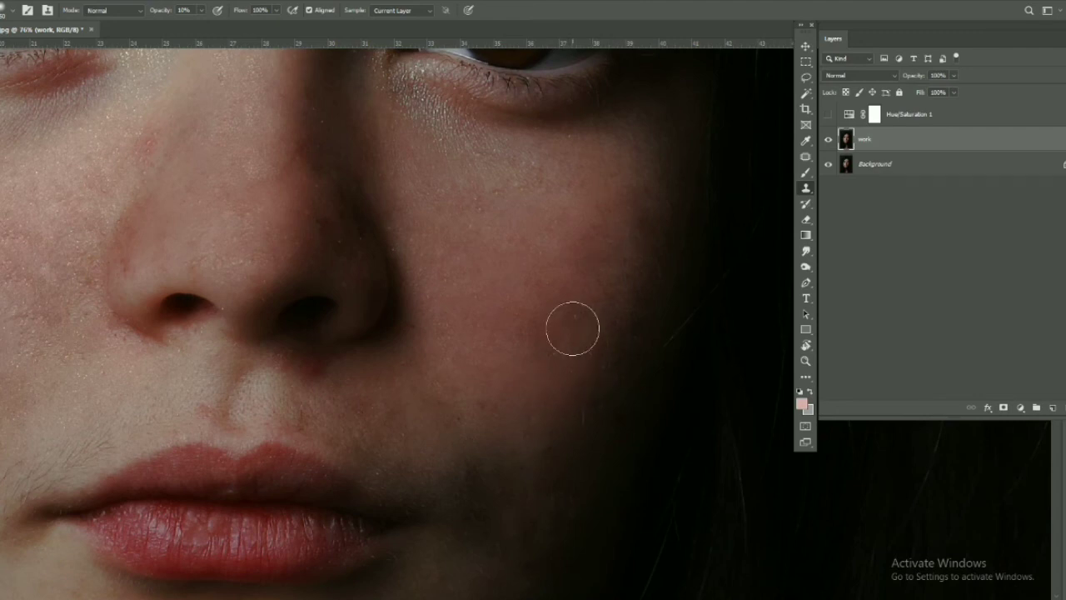
drag(518, 316, 517, 207)
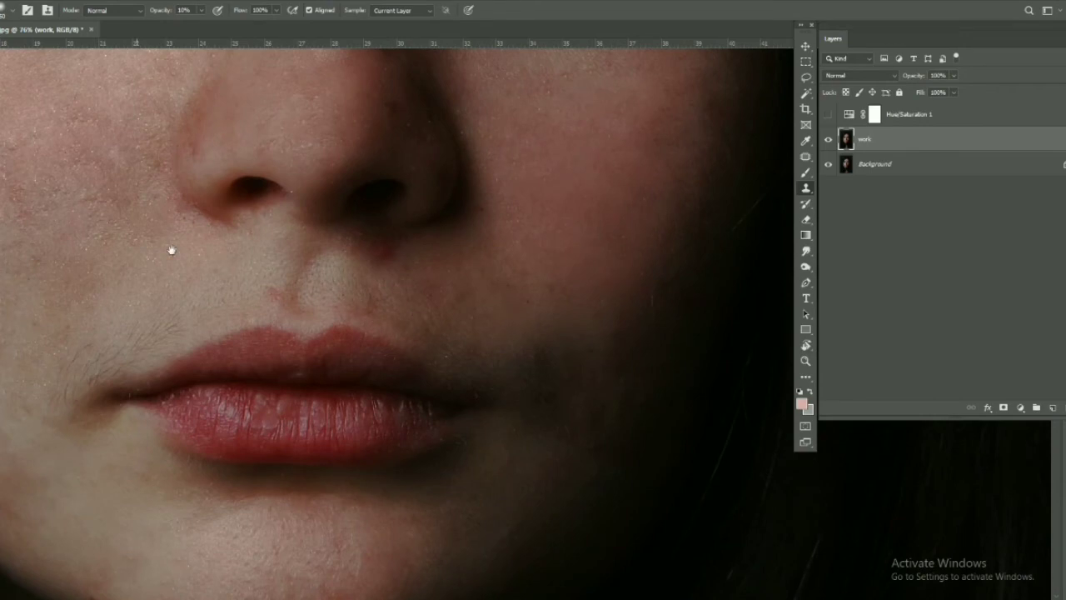
drag(170, 250, 320, 375)
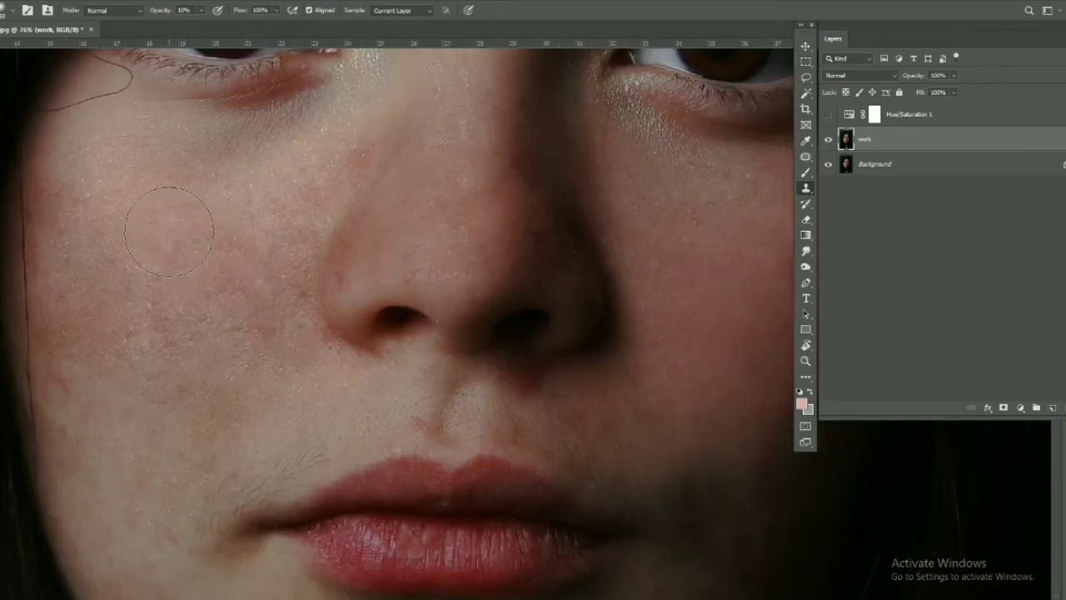
drag(165, 14, 169, 14)
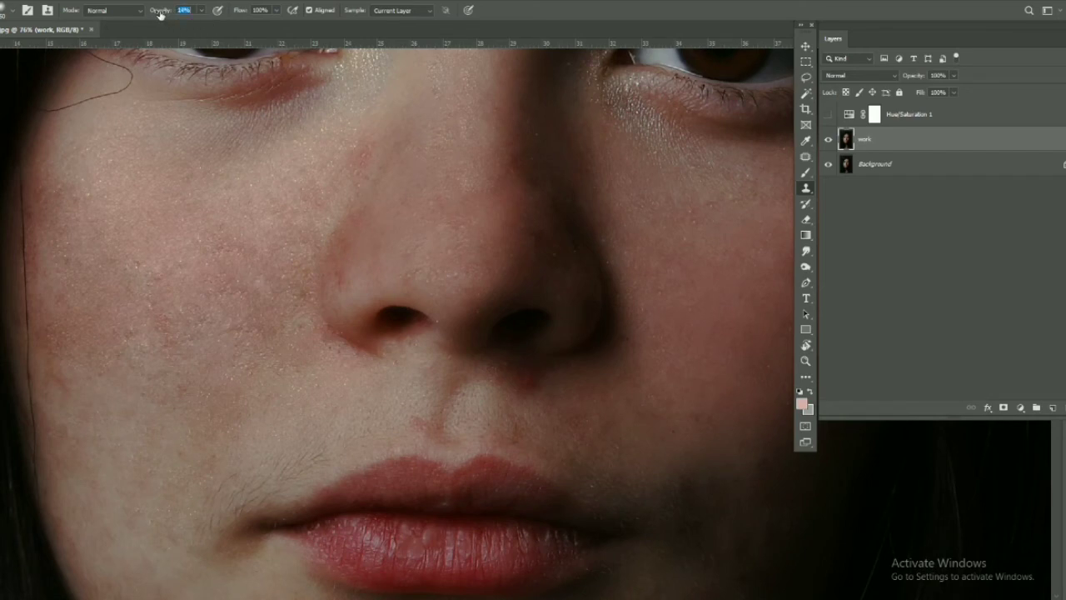
Sample clean cheek skin and clone over redness across the left cheek toward the chin.
alt+click(193, 193)
drag(186, 274, 208, 292)
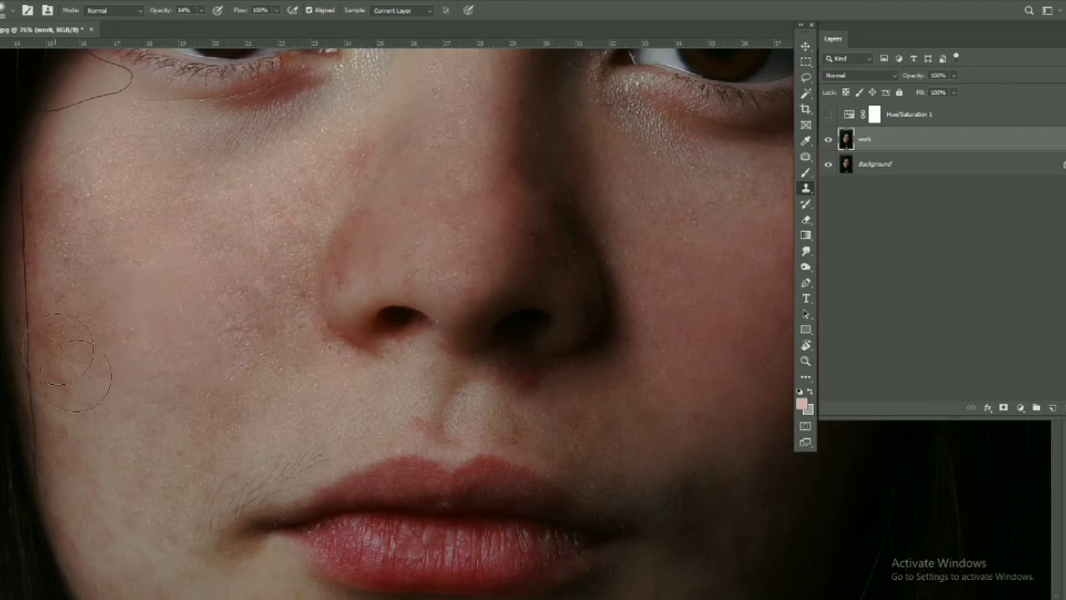
drag(75, 366, 81, 333)
drag(63, 191, 56, 338)
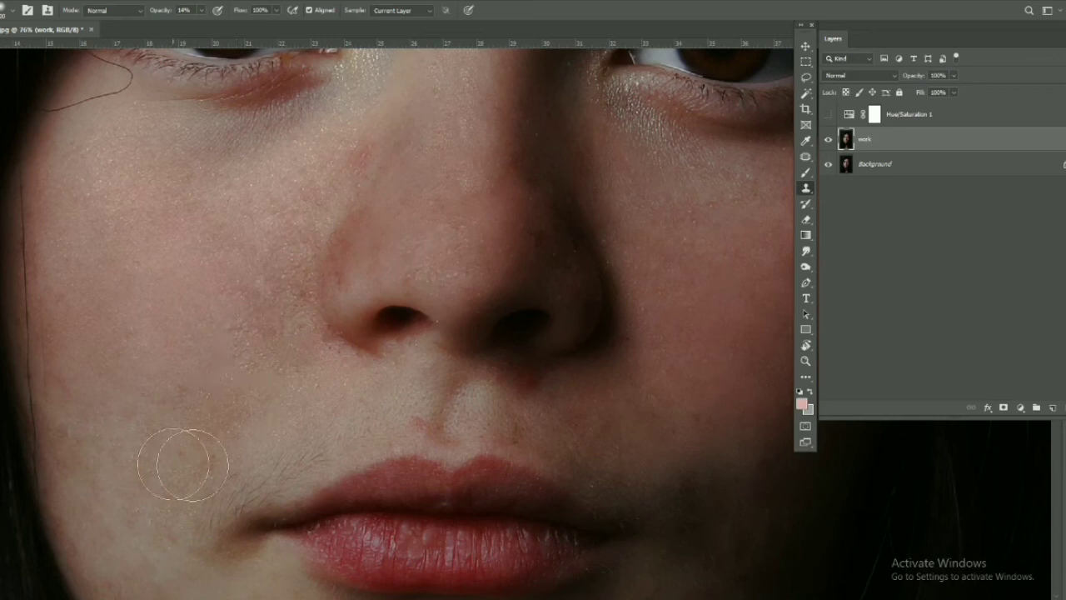
drag(186, 459, 219, 433)
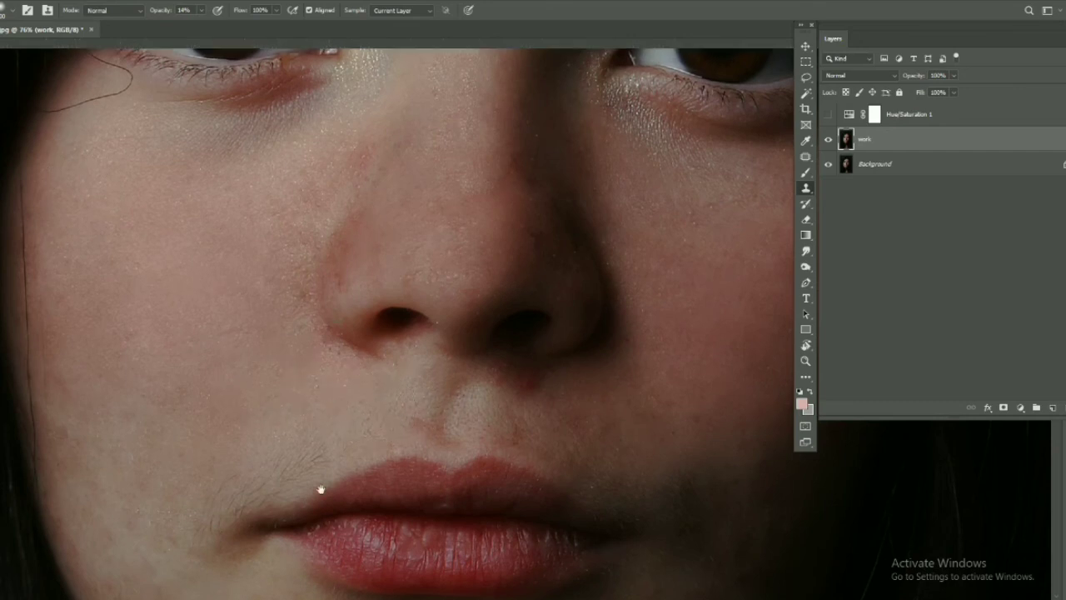
scroll(380, 333, up, 2)
scroll(348, 284, up, 1)
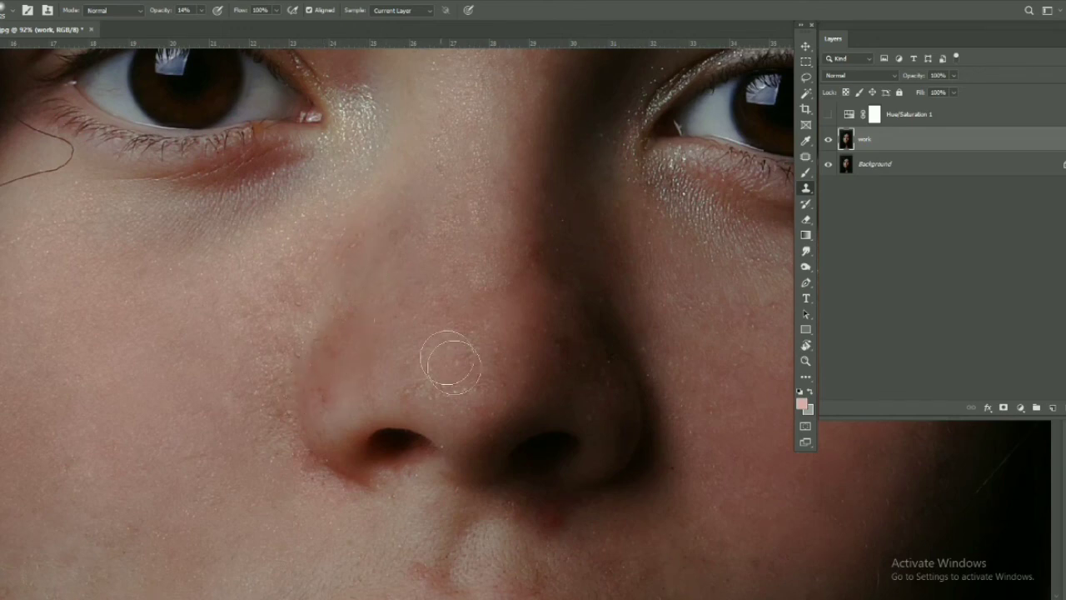
Smooth the nose tip, bridge and speckled skin under the eye, then pan to the other eye.
drag(452, 358, 478, 328)
drag(503, 251, 559, 363)
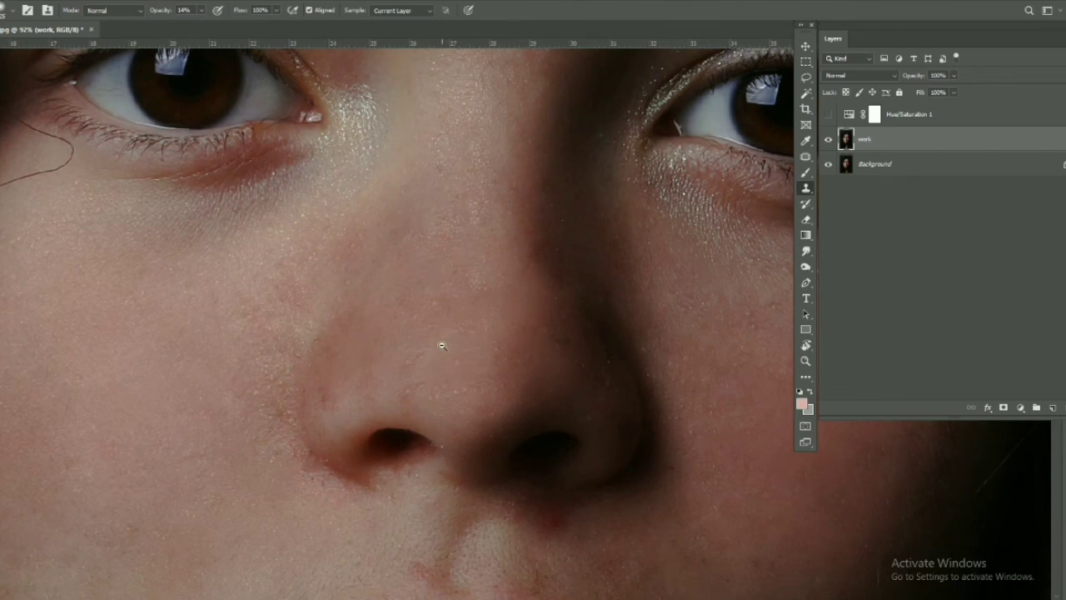
scroll(442, 345, down, 5)
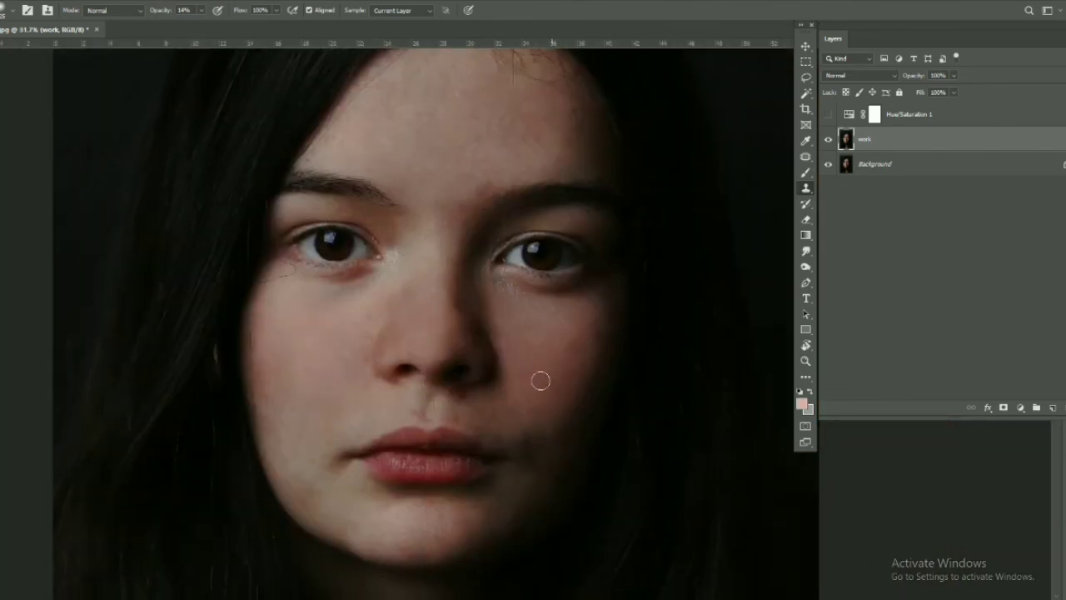
scroll(588, 305, up, 5)
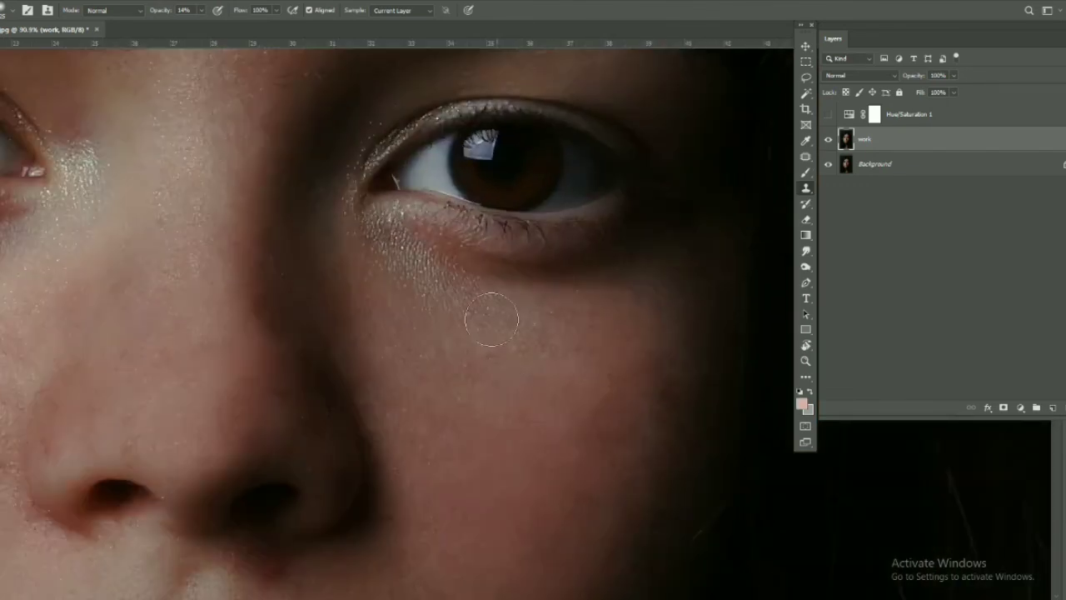
drag(428, 266, 360, 217)
drag(199, 333, 504, 350)
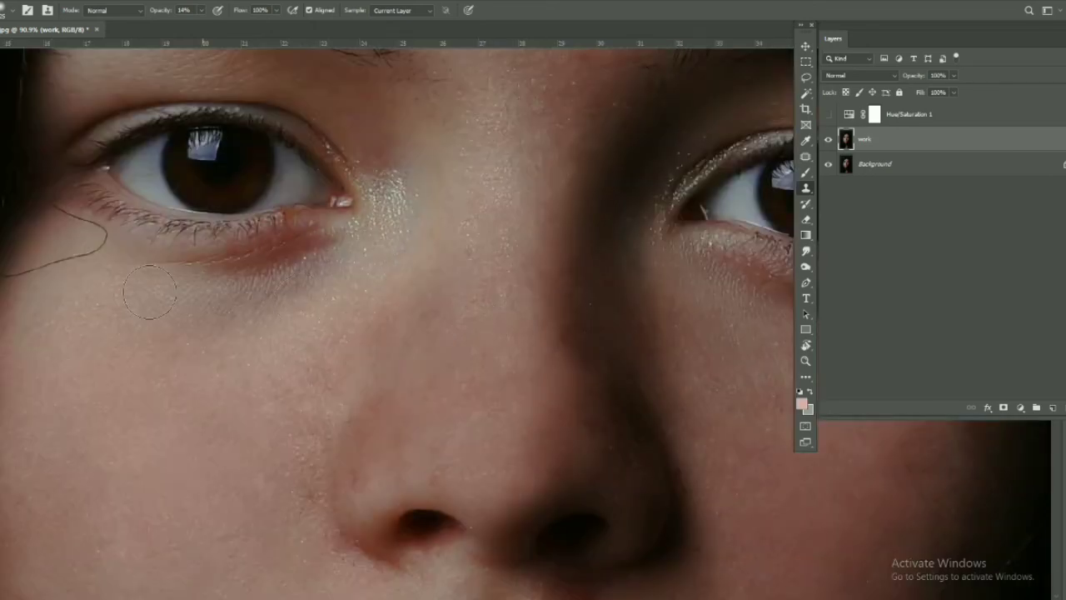
scroll(239, 305, down, 5)
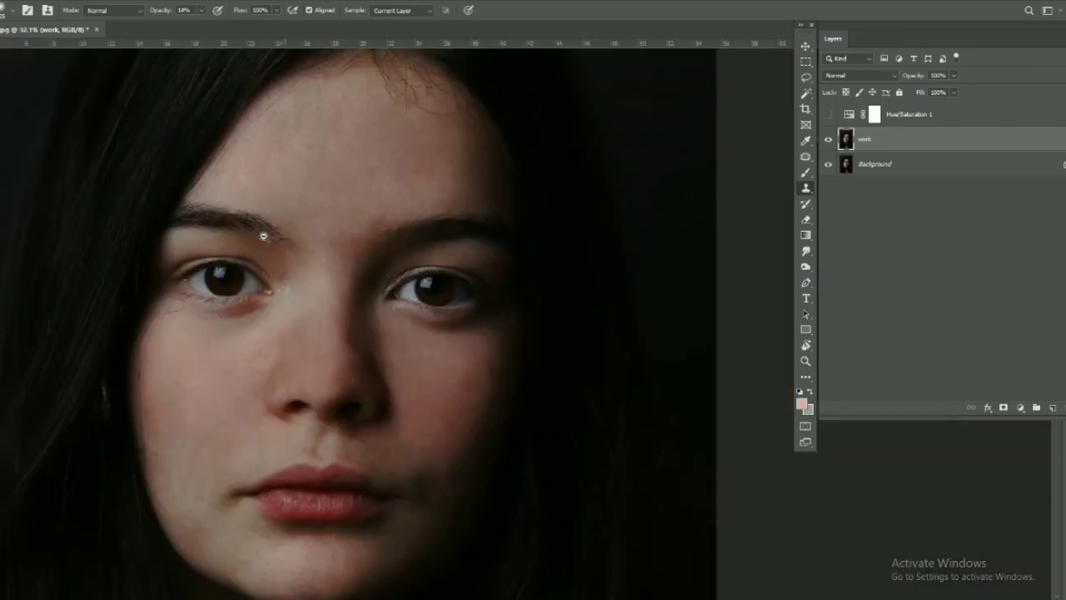
scroll(263, 237, up, 6)
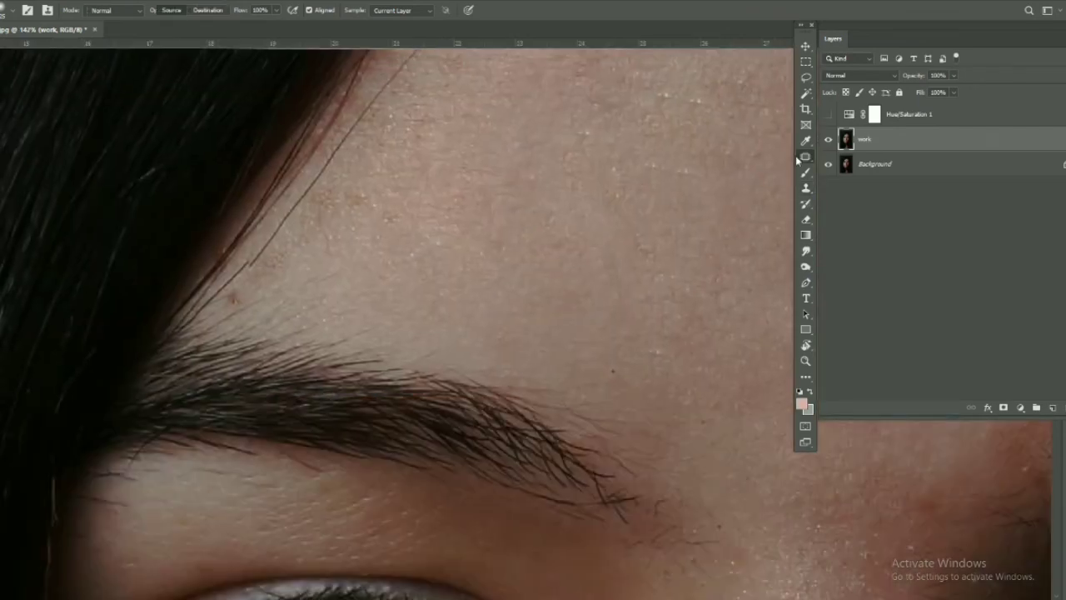
Select the Patch Tool and outline a small spot near the eyebrow.
click(805, 156)
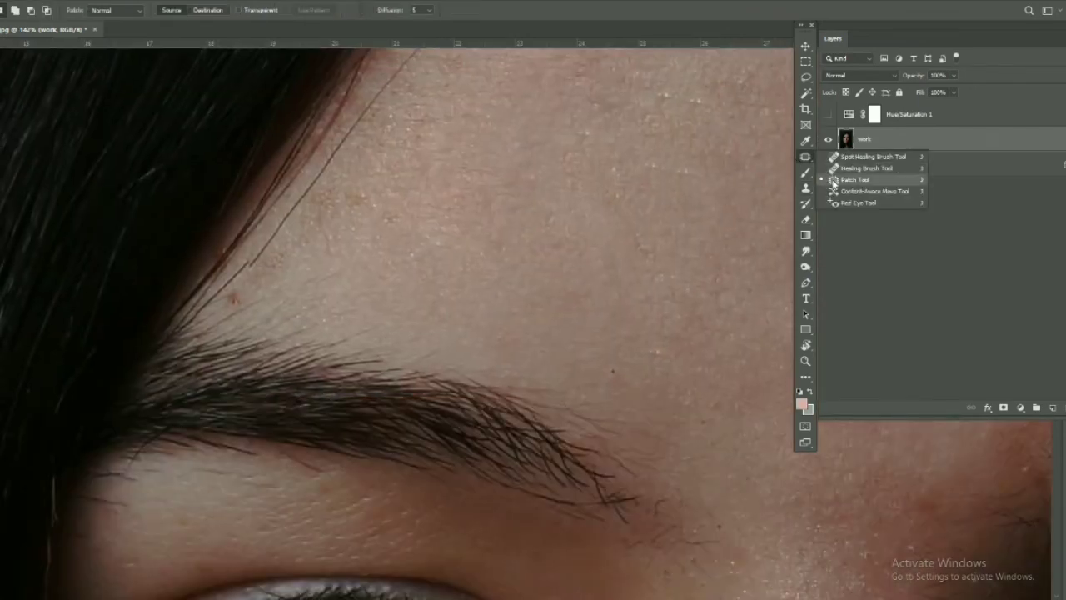
click(833, 180)
drag(224, 297, 270, 268)
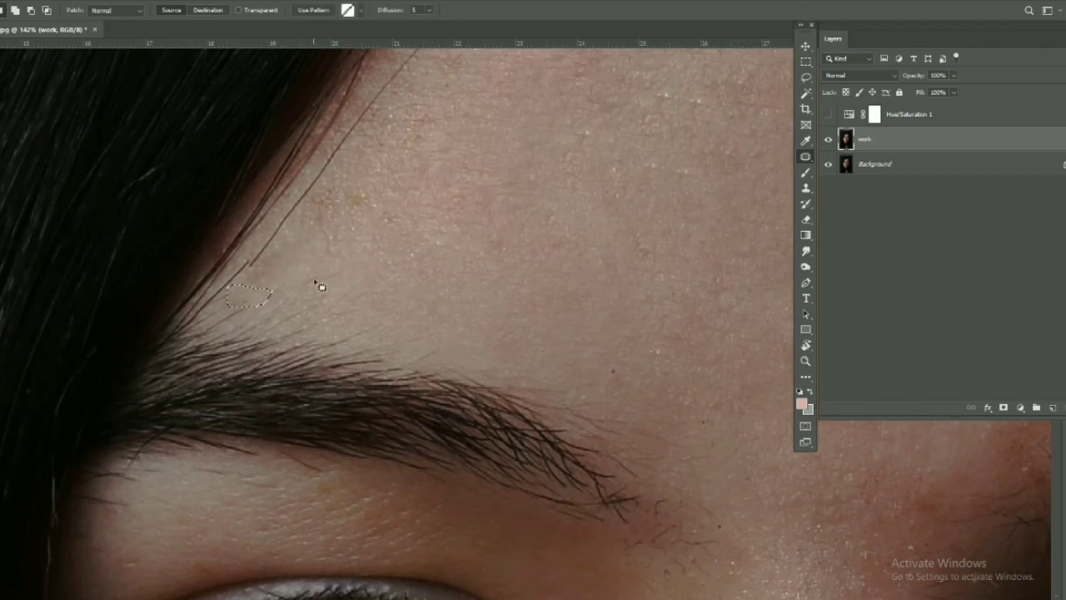
scroll(481, 272, down, 8)
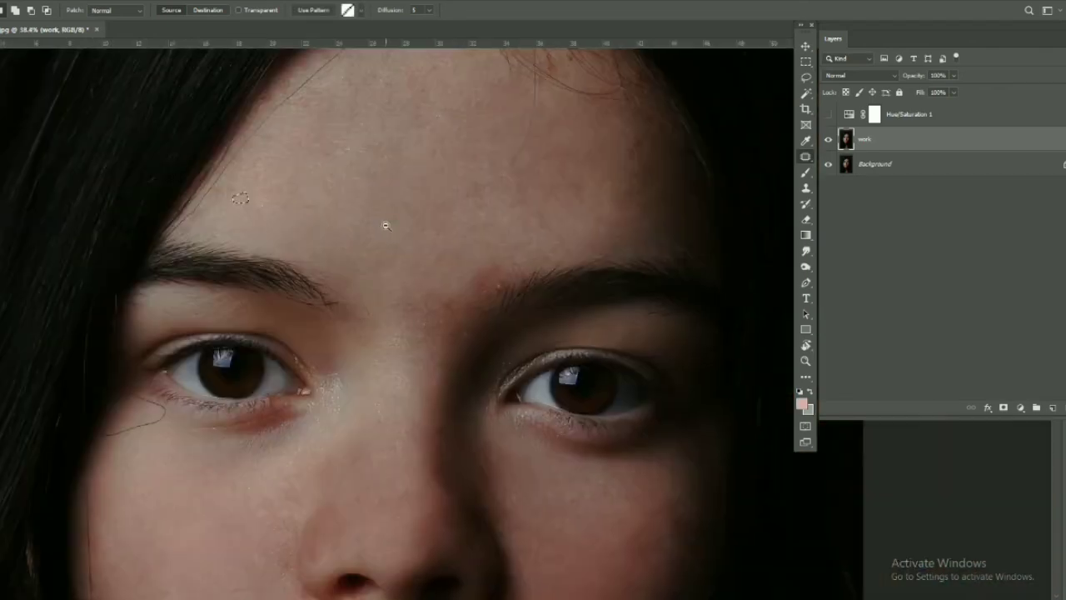
scroll(481, 271, up, 3)
scroll(468, 264, up, 3)
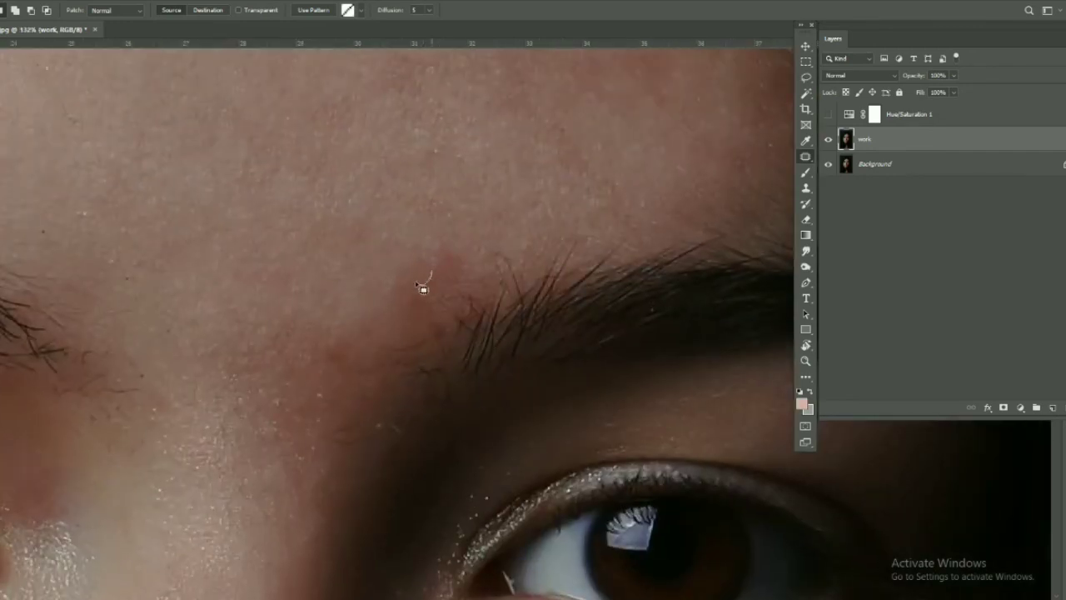
scroll(371, 371, down, 3)
scroll(375, 369, down, 2)
scroll(353, 464, down, 1)
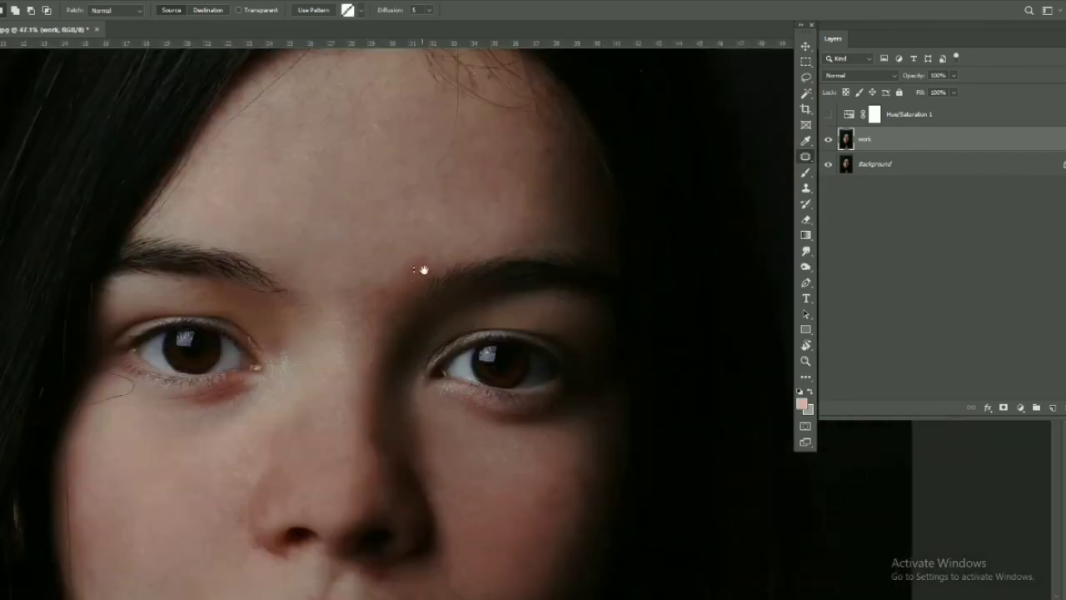
scroll(473, 53, up, 4)
scroll(488, 95, up, 3)
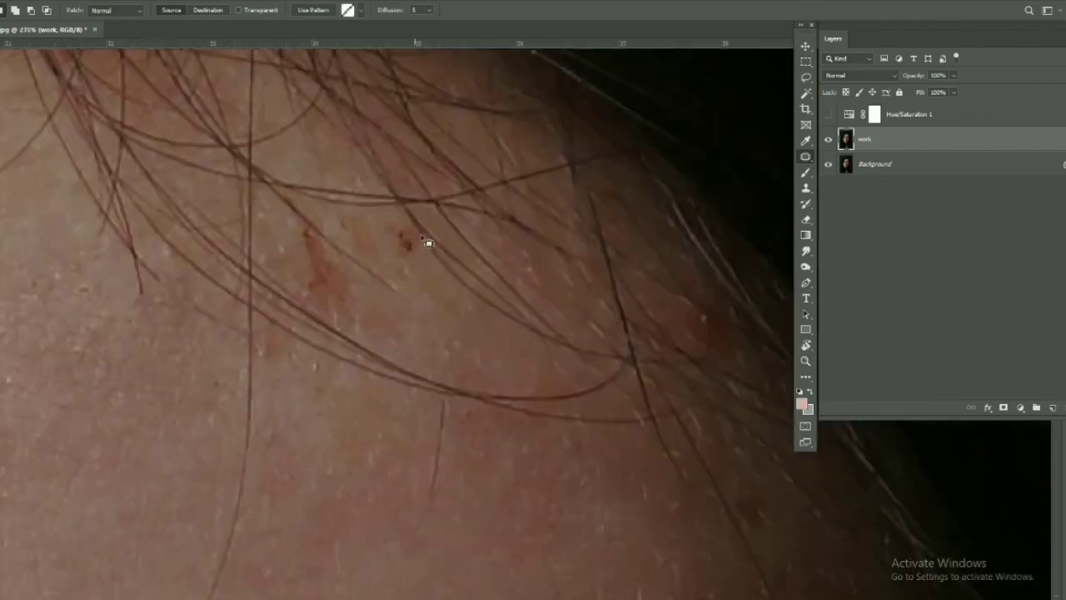
Patch the hairline blemish with nearby clean skin and outline a stray white hair.
drag(393, 222, 389, 218)
scroll(423, 316, right, 3)
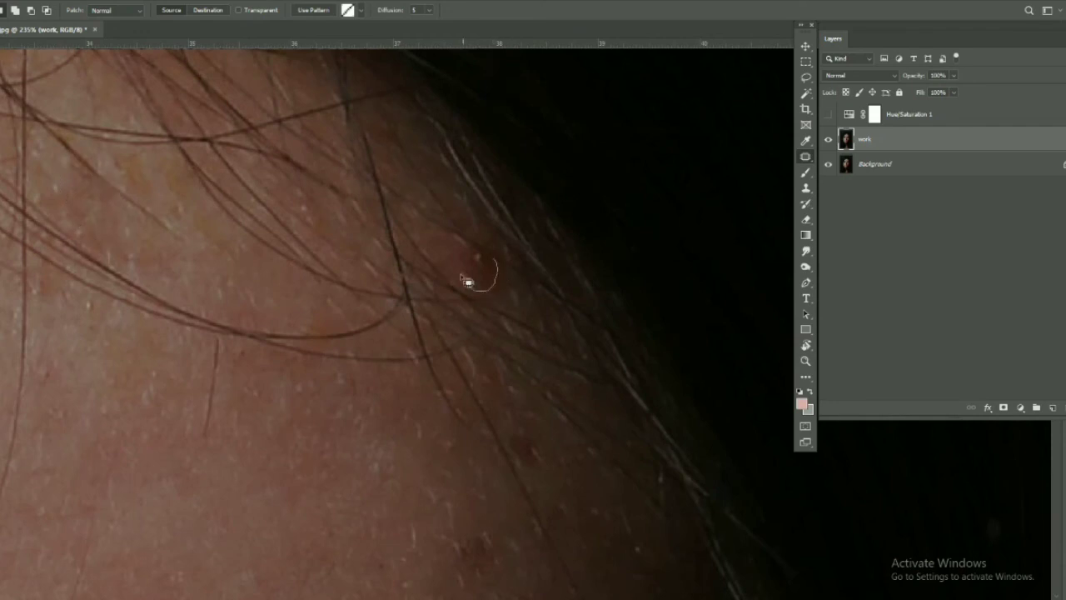
drag(466, 281, 530, 322)
mouse_move(512, 429)
mouse_down()
mouse_move(552, 488)
mouse_move(507, 333)
mouse_move(505, 374)
mouse_move(462, 375)
mouse_move(449, 433)
mouse_up()
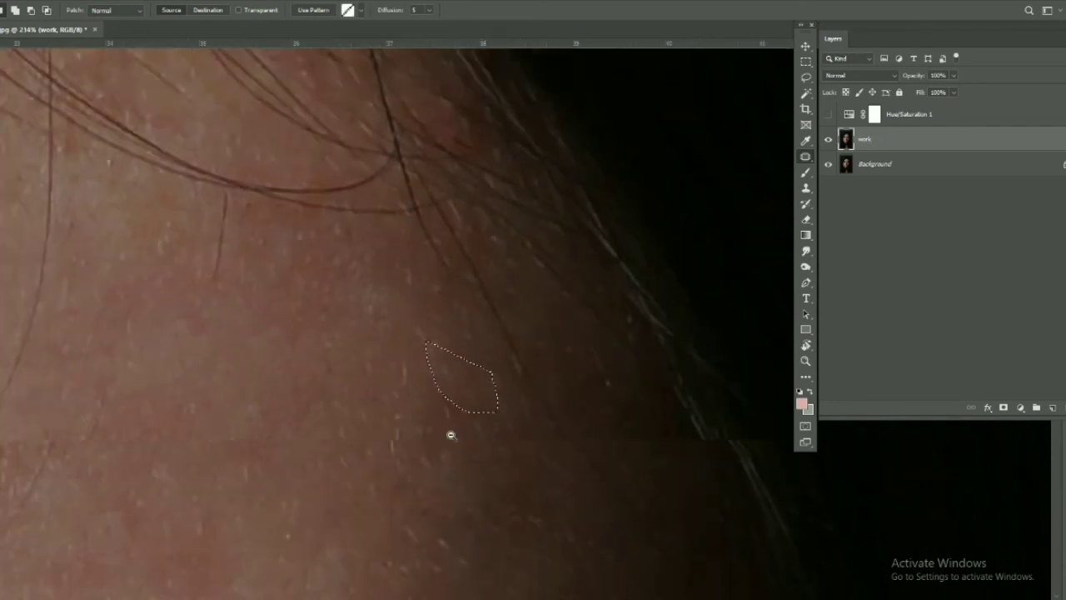
scroll(462, 355, down, 5)
scroll(461, 355, down, 2)
scroll(392, 444, up, 2)
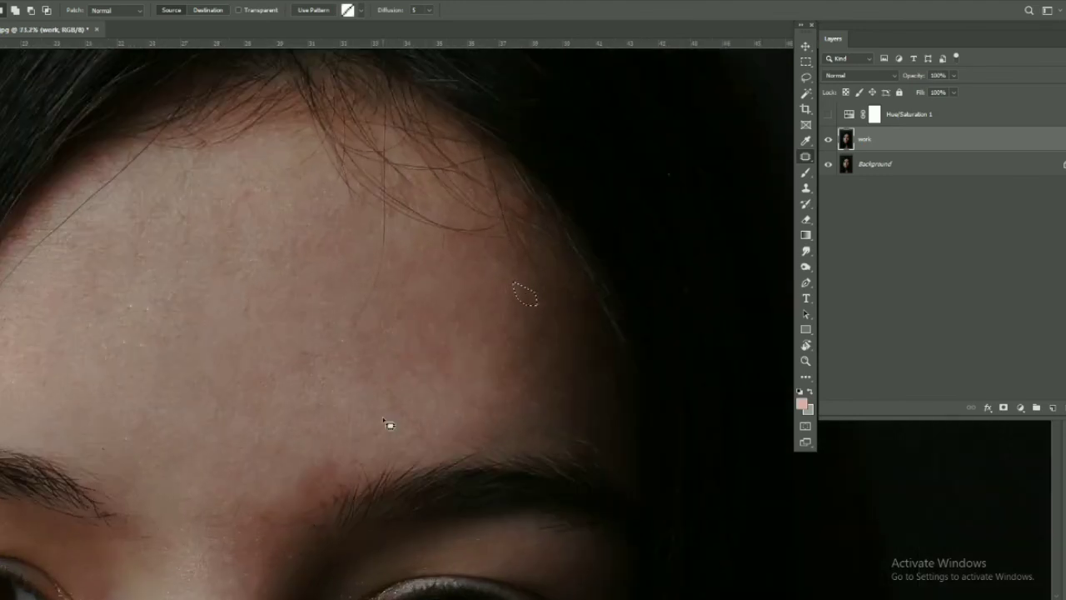
Switch to the Clone Stamp, reset default colours, and clone clean skin over the forehead.
right_click(807, 189)
click(837, 192)
key(d)
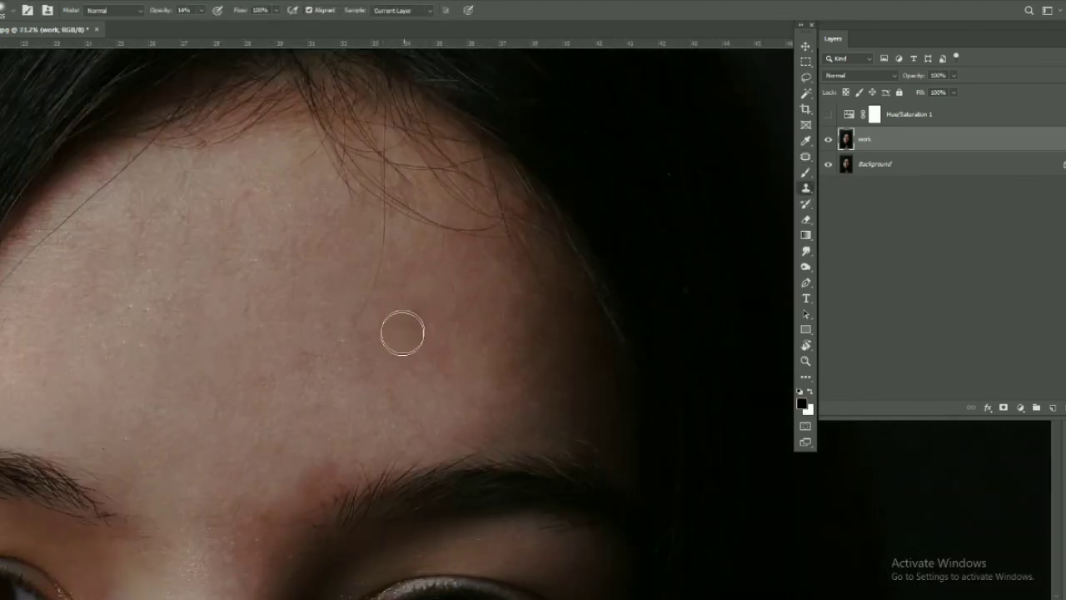
drag(400, 336, 397, 341)
alt+click(438, 349)
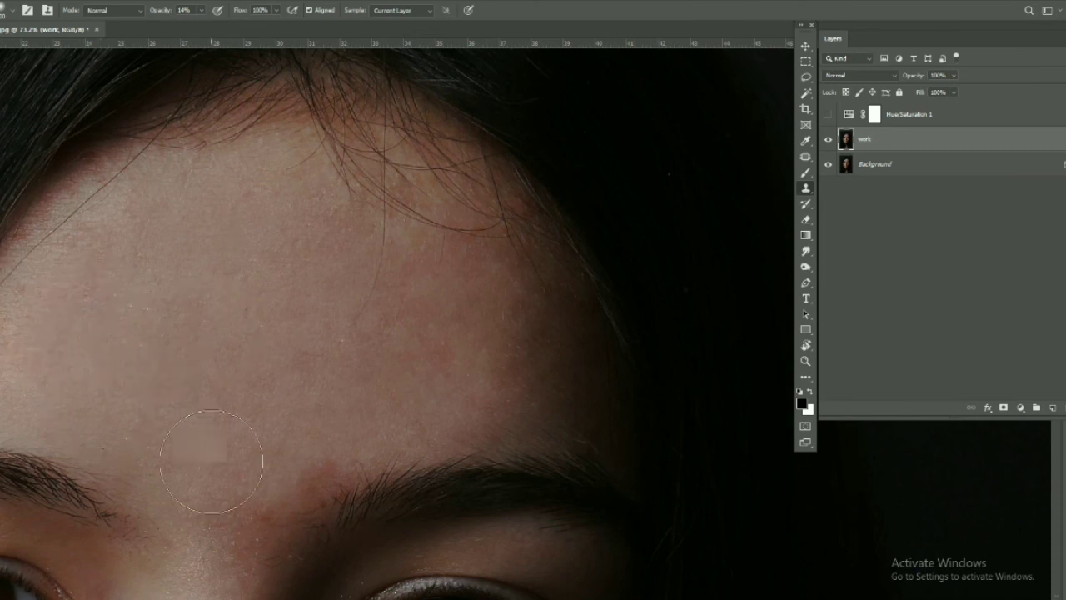
Pan down past the eyes and nose to the chin, sample clean skin and lighten the chin mole.
drag(430, 340, 488, 266)
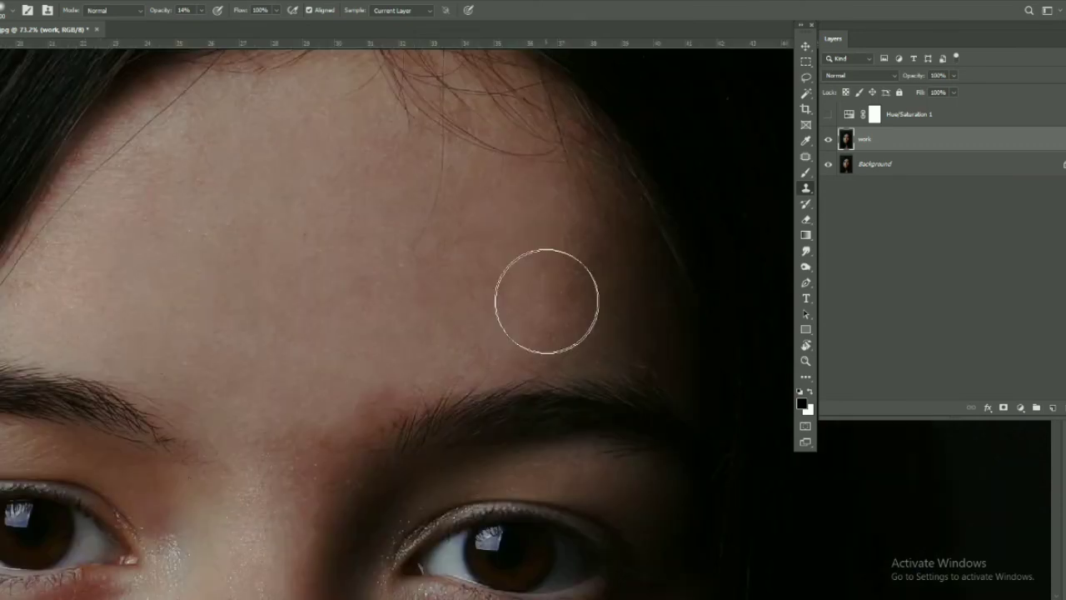
drag(298, 277, 389, 143)
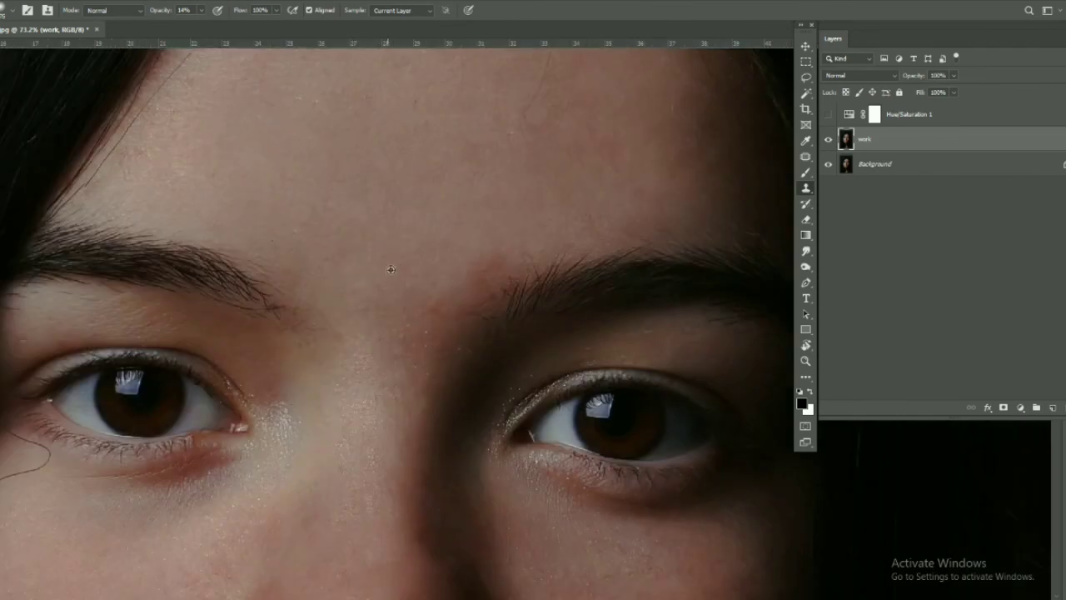
drag(385, 452, 387, 243)
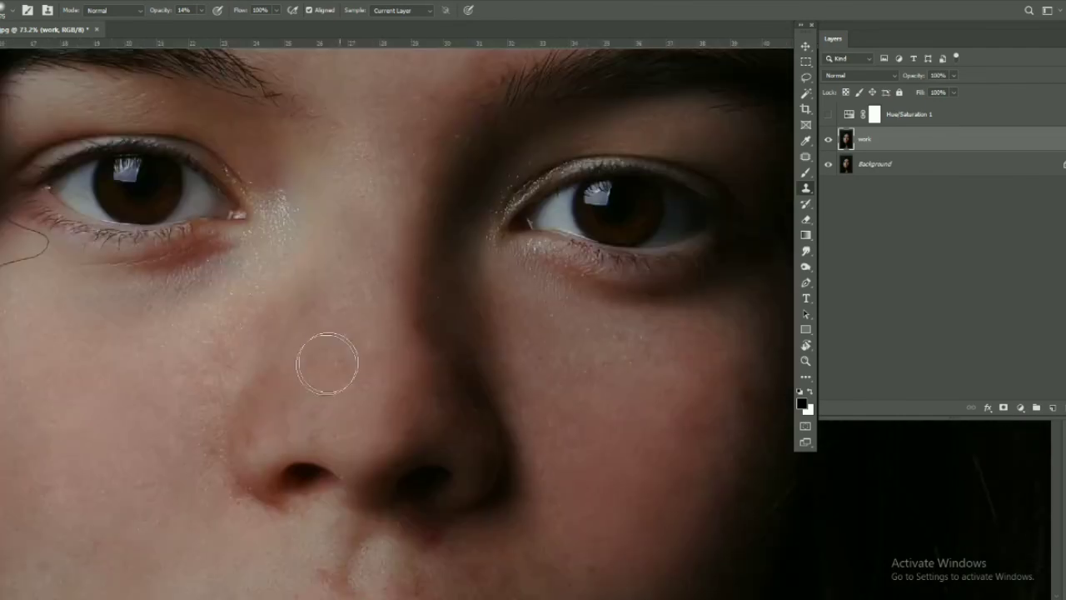
drag(417, 411, 433, 315)
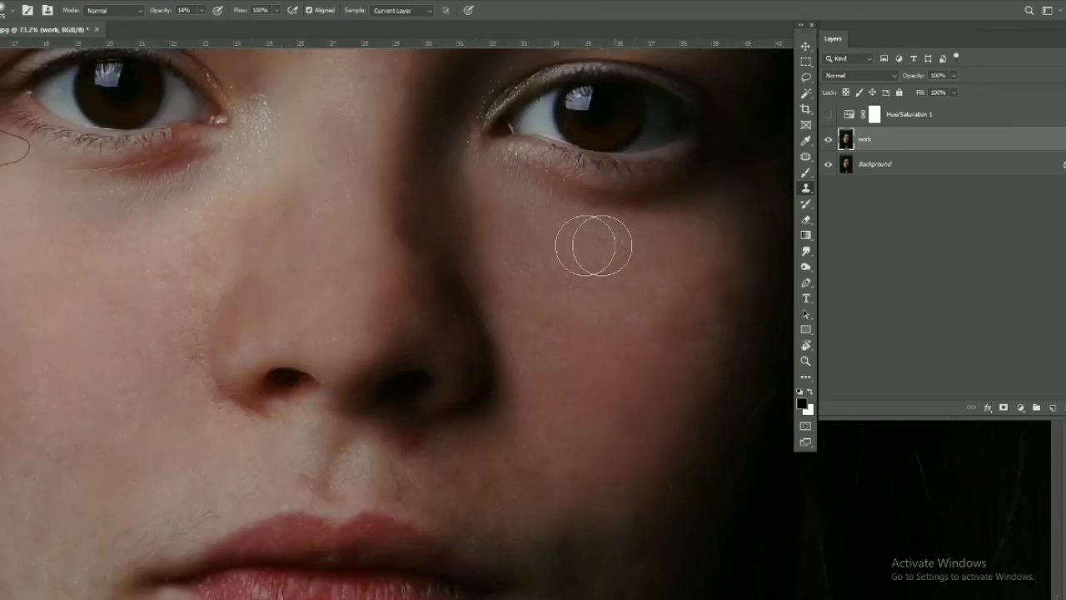
drag(461, 446, 528, 300)
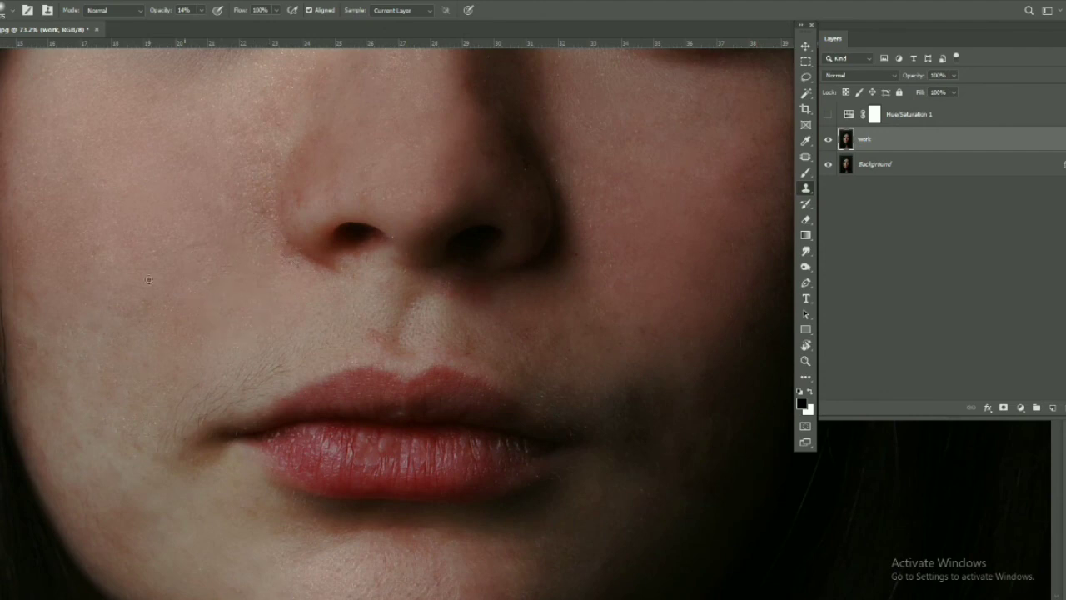
drag(84, 399, 134, 266)
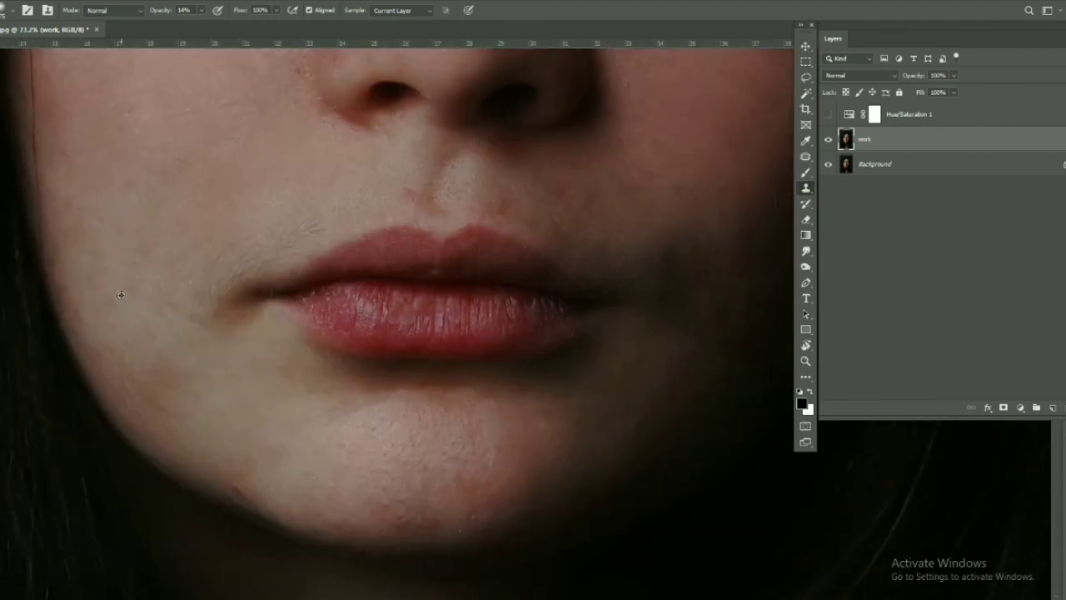
alt+click(225, 429)
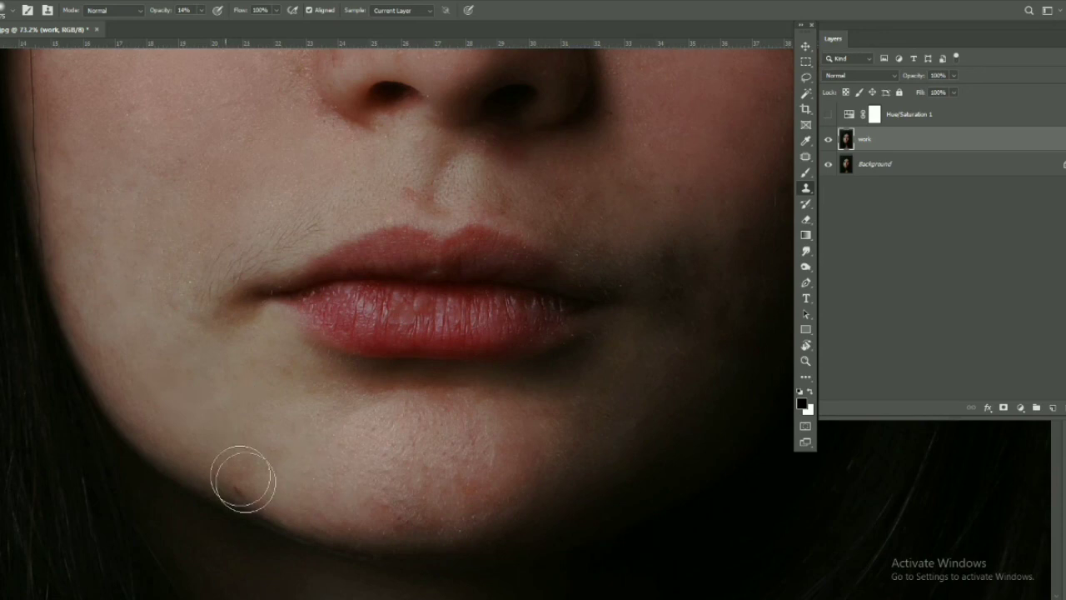
click(241, 479)
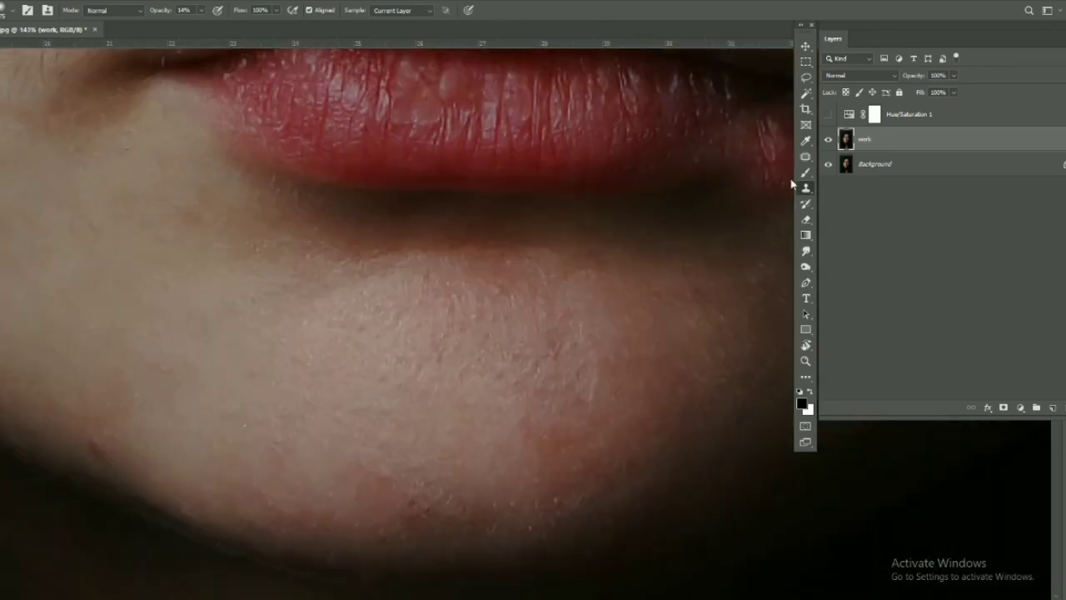
Select the Patch Tool and outline two red blotches on the chin.
right_click(806, 156)
click(837, 177)
scroll(492, 425, down, 2)
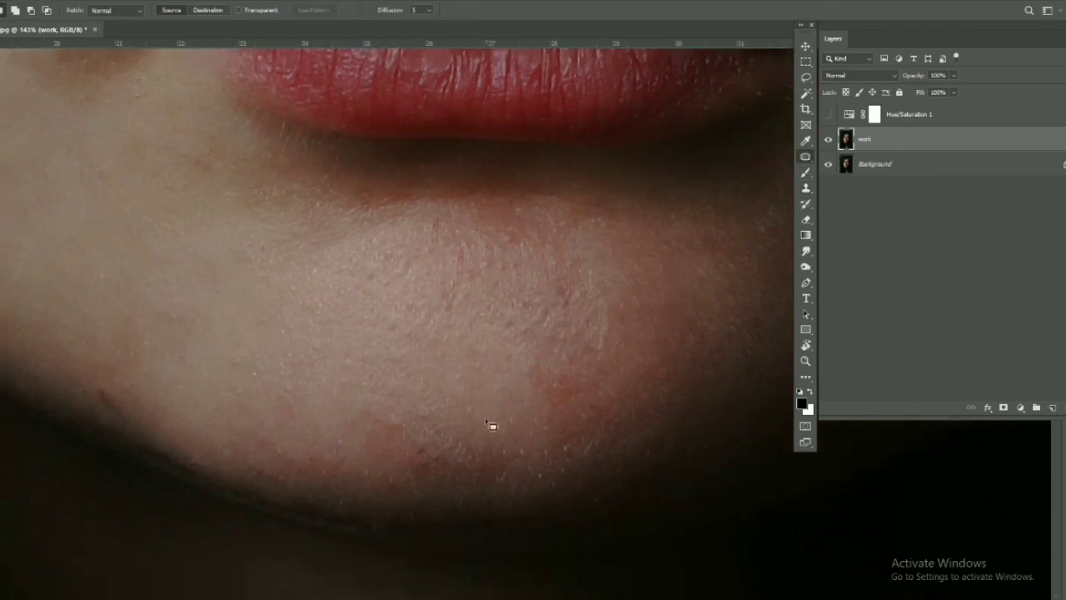
drag(508, 462, 498, 426)
drag(581, 406, 574, 398)
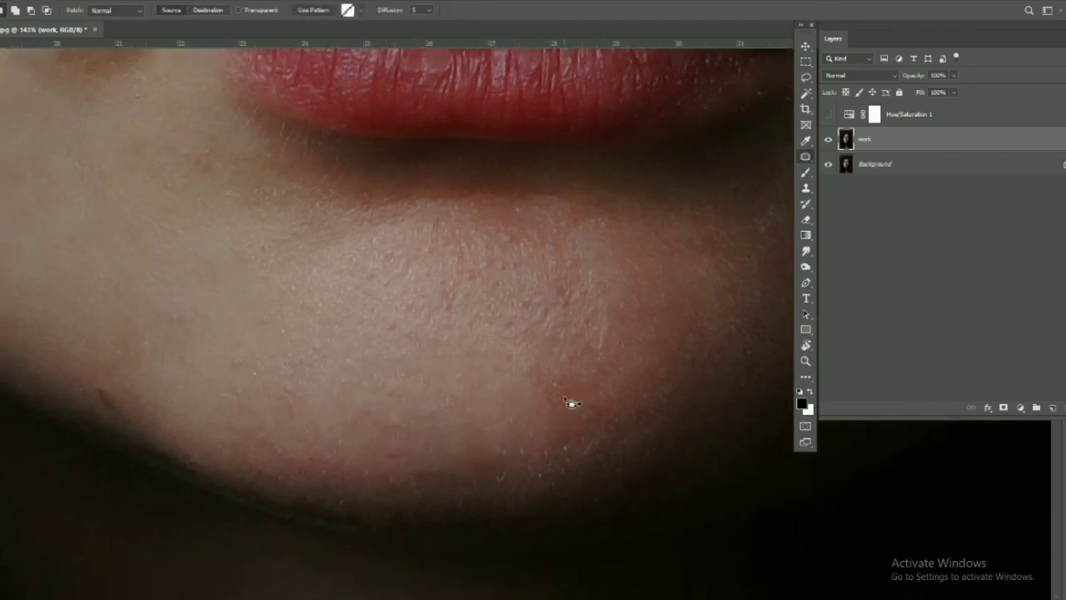
Drag the chin blotch selections onto clean nearby skin and outline one more small area.
drag(103, 412, 88, 388)
drag(104, 406, 55, 369)
drag(149, 327, 143, 308)
drag(375, 373, 295, 331)
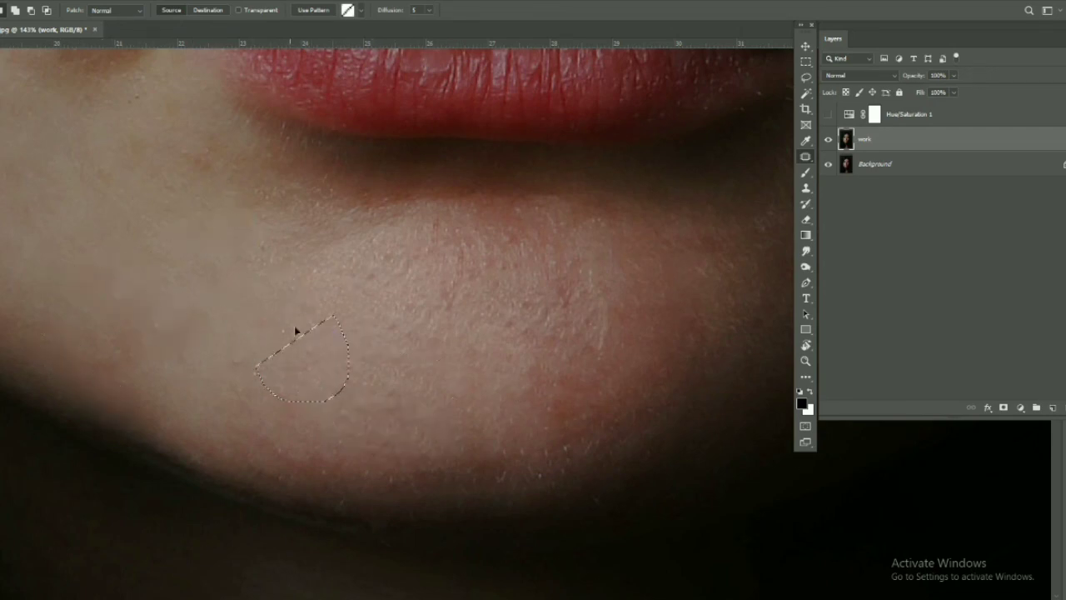
scroll(333, 367, down, 5)
scroll(336, 491, down, 3)
key(v)
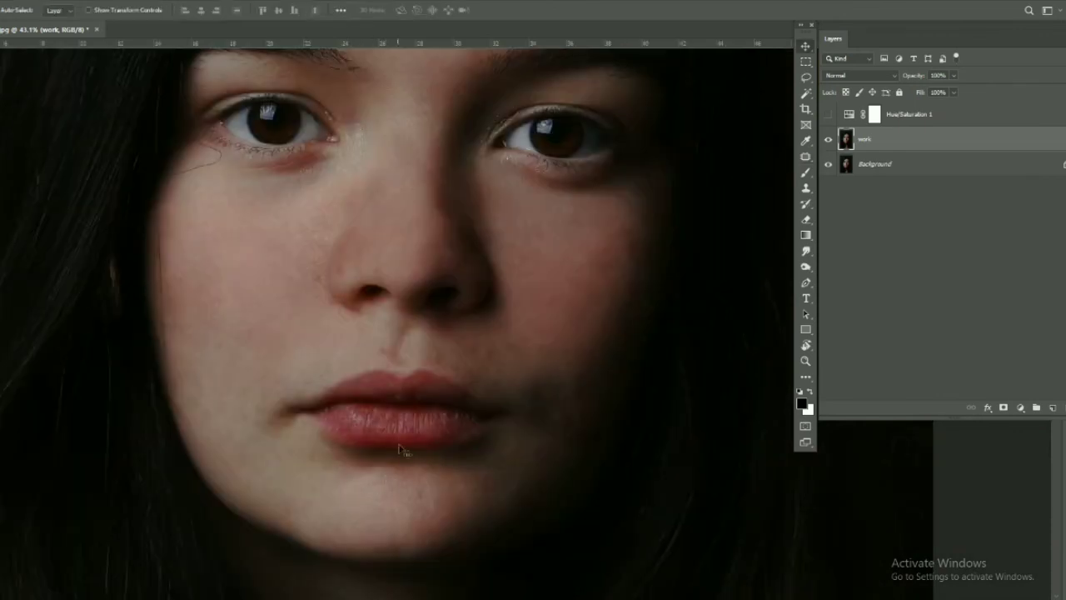
scroll(394, 360, down, 2)
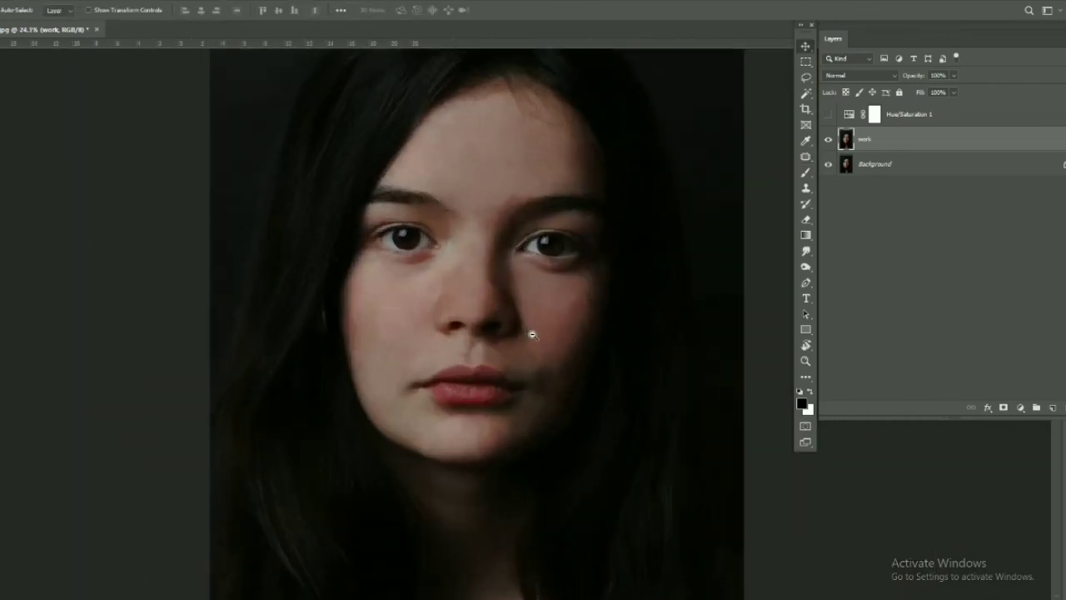